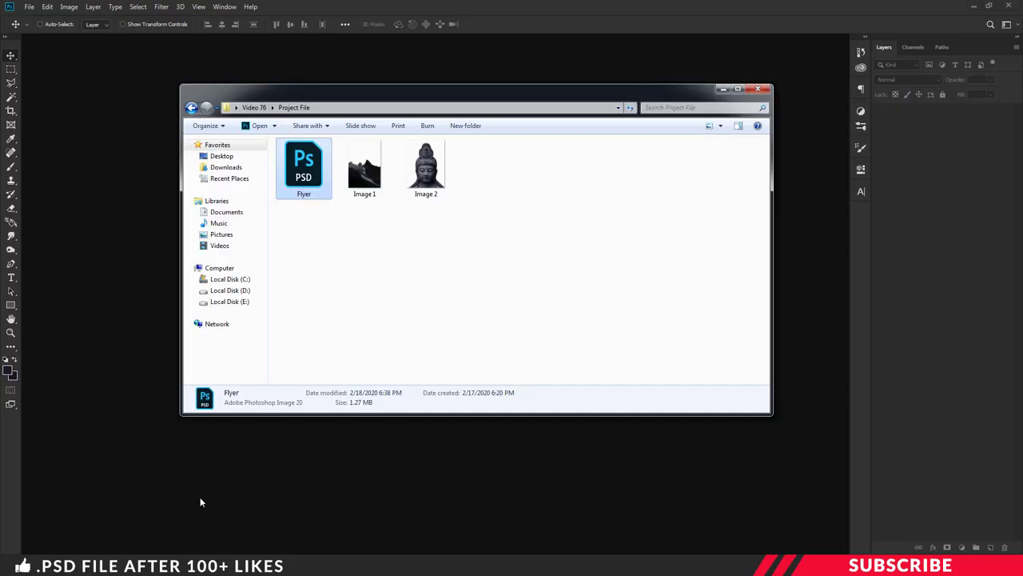
Select the Flyer PSD in the Video 76 > Project File folder.
click(384, 304)
click(305, 182)
Open Flyer.psd in Photoshop and hide its guides.
double_click(305, 182)
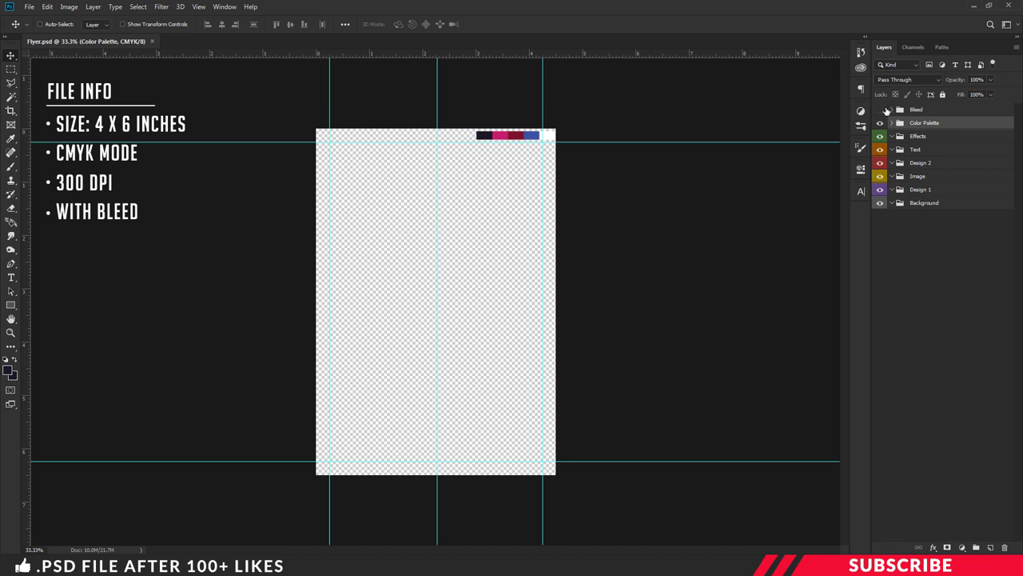
click(880, 109)
click(880, 109)
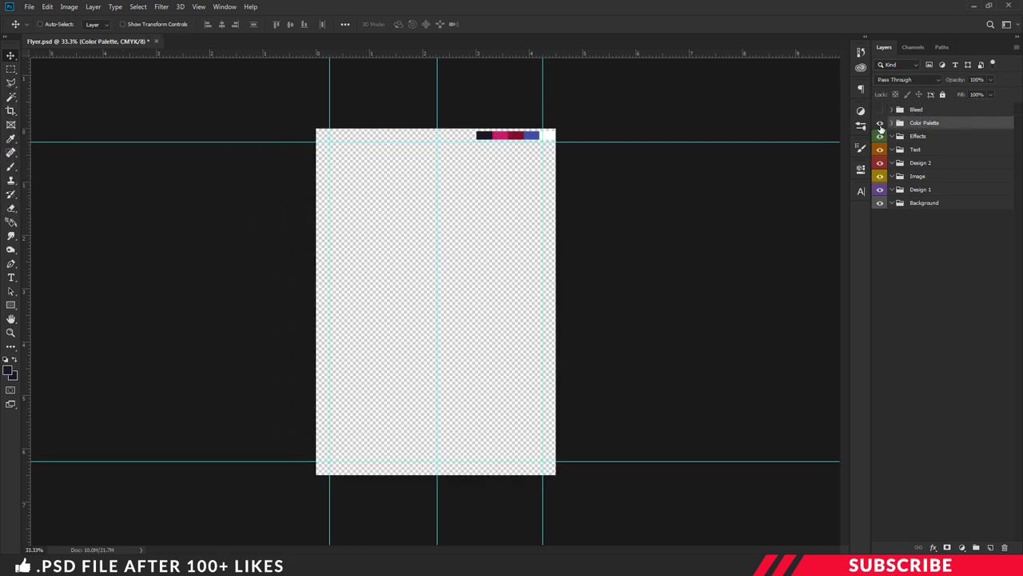
click(881, 123)
click(881, 123)
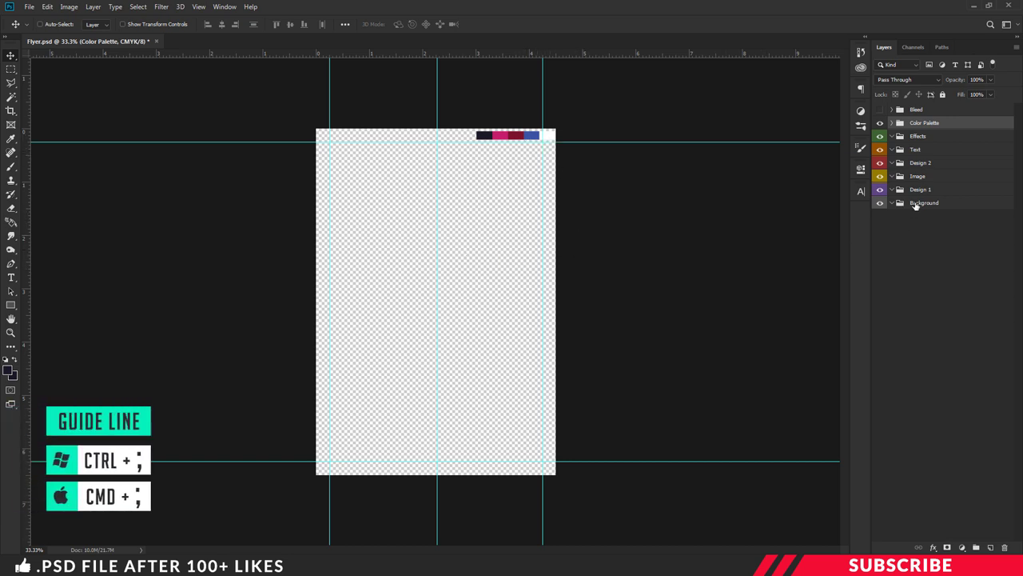
key(ctrl+semicolon)
Fill a new layer in the Background group with dark navy #191724.
click(920, 205)
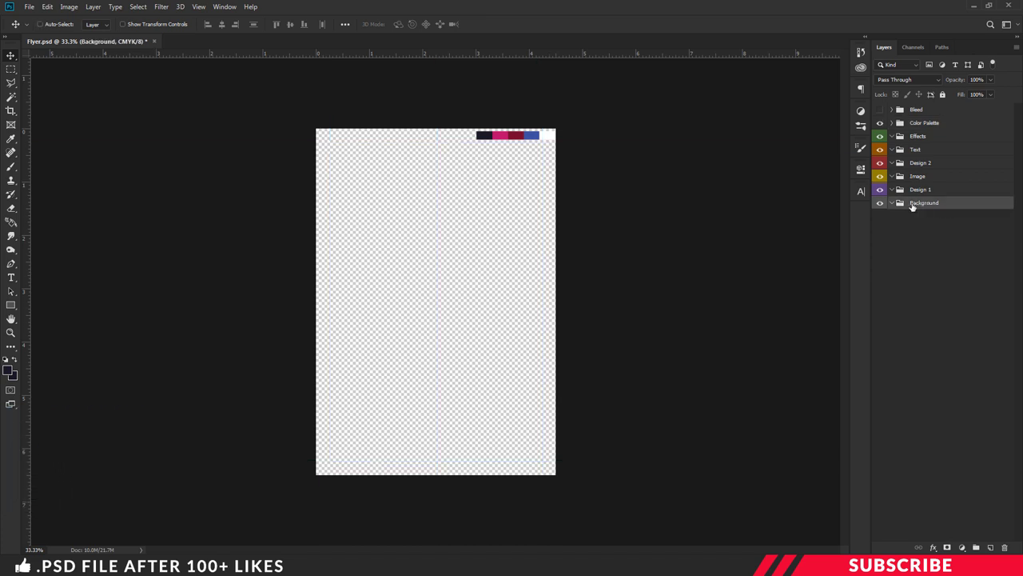
click(992, 548)
click(10, 369)
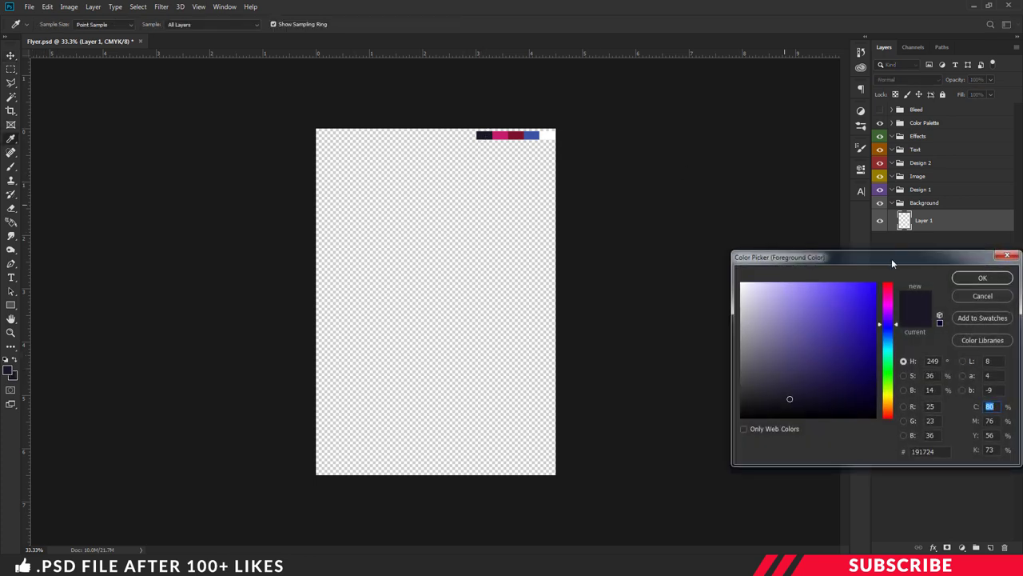
click(981, 277)
key(alt+BackSpace)
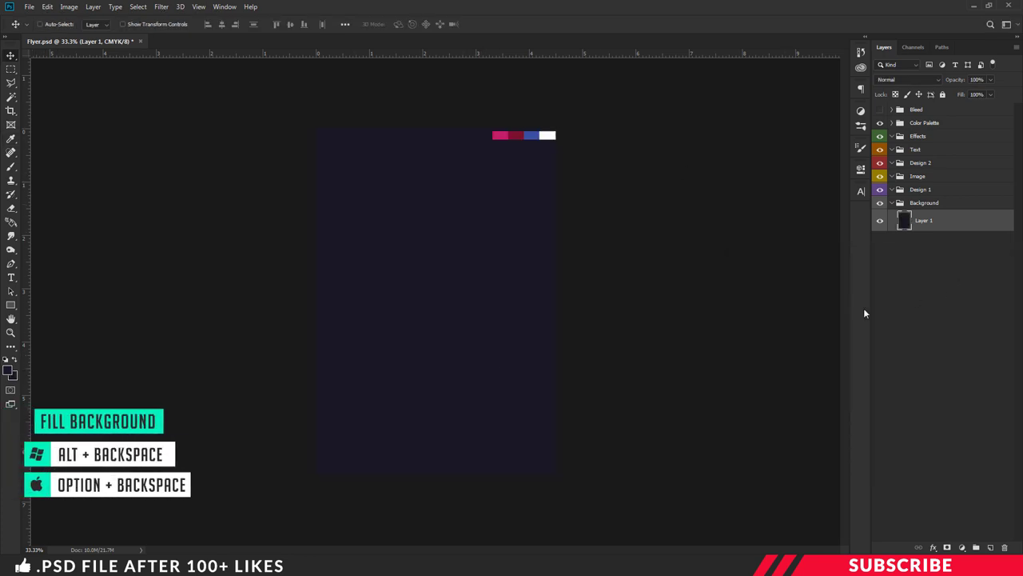
click(918, 178)
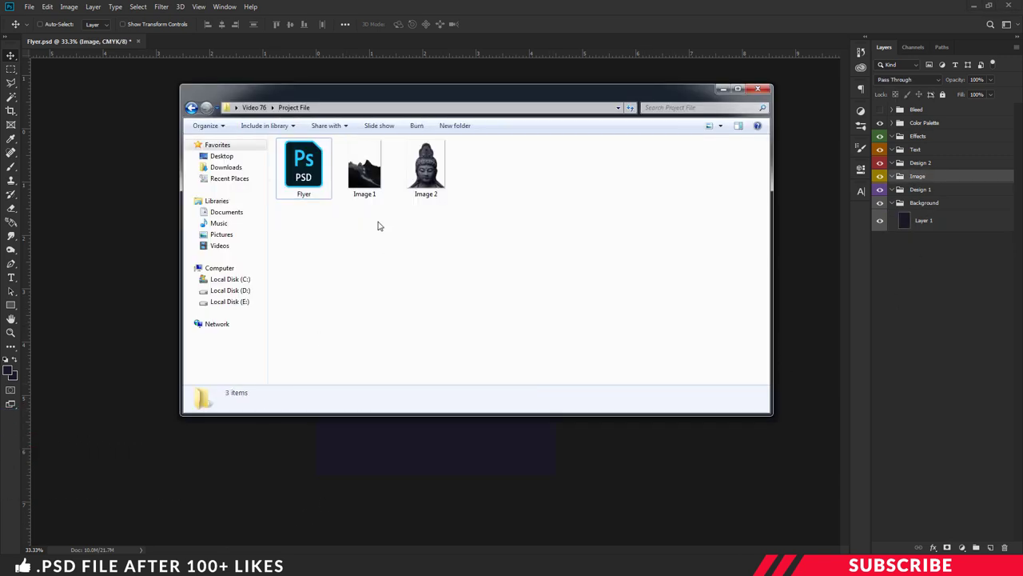
Open Image 1 in Photoshop and copy the mountain photo into the flyer.
right_click(367, 173)
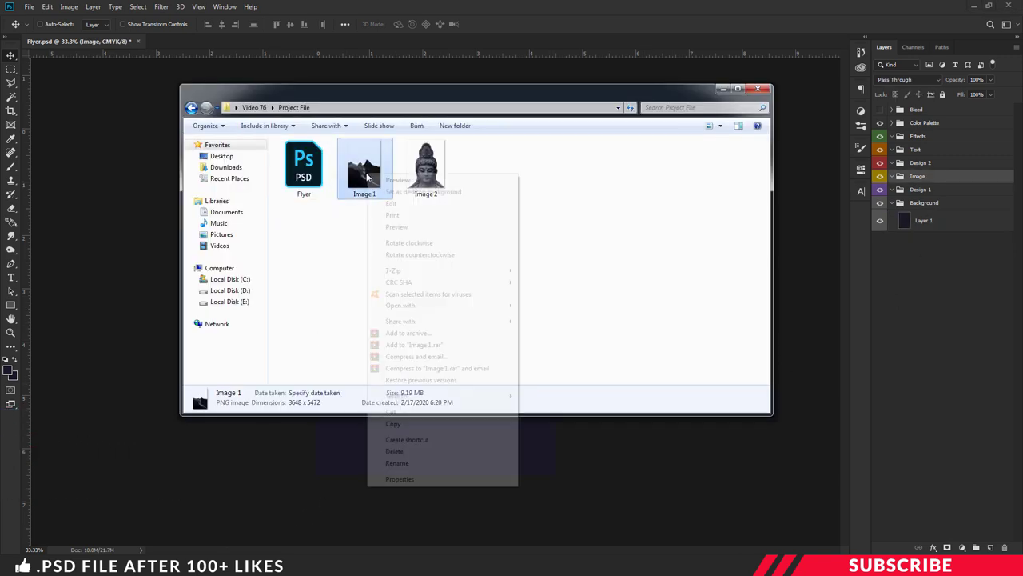
mouse_move(415, 308)
click(551, 307)
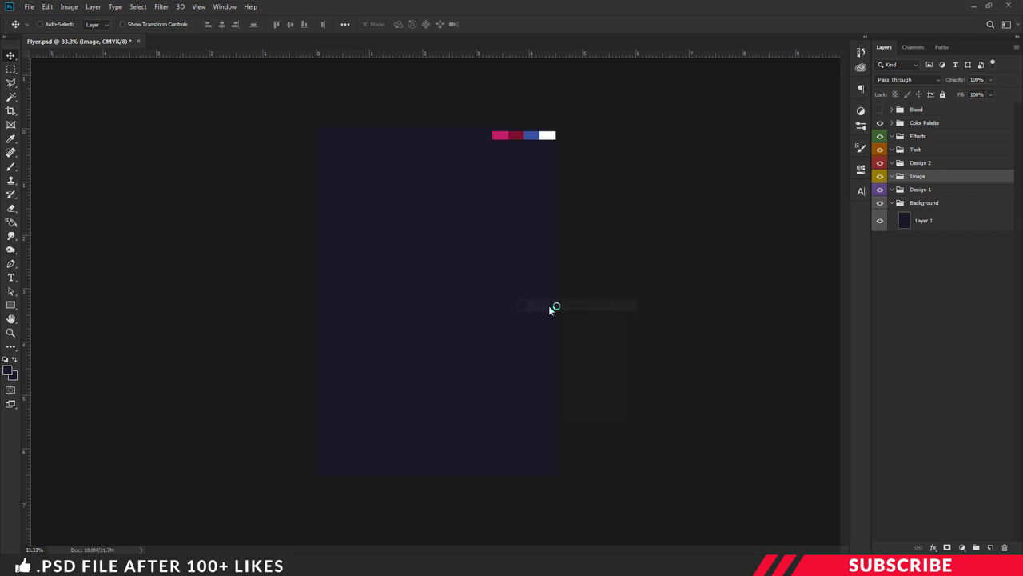
drag(231, 44, 280, 124)
drag(403, 227, 532, 269)
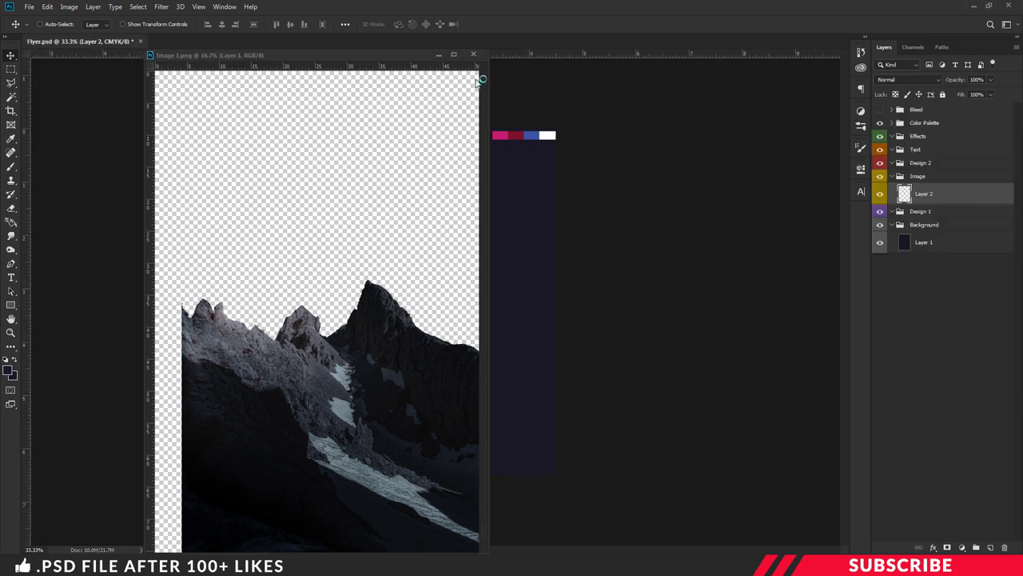
click(474, 55)
Scale the mountains down to the page width across the lower part.
drag(471, 402, 530, 292)
key(ctrl+t)
key(ctrl+minus)
key(ctrl+semicolon)
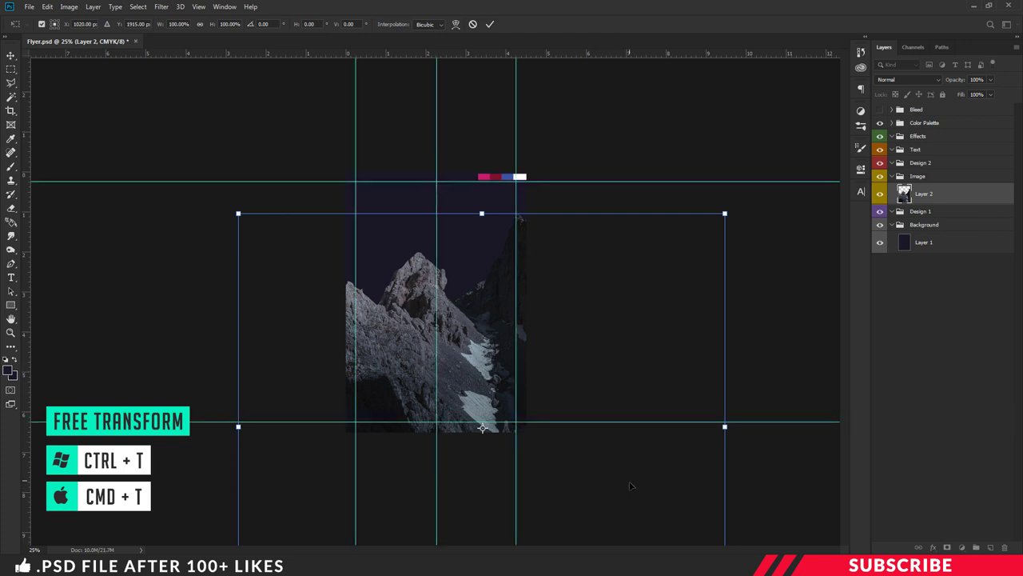
key(ctrl+minus)
drag(629, 384, 546, 465)
key(ctrl+plus)
key(ctrl+plus)
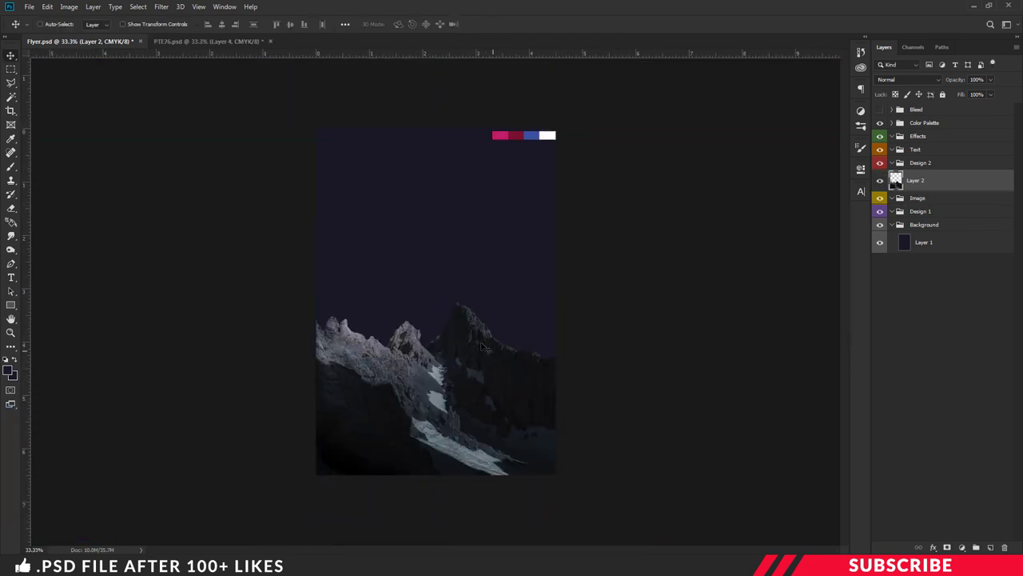
key(alt+Tab)
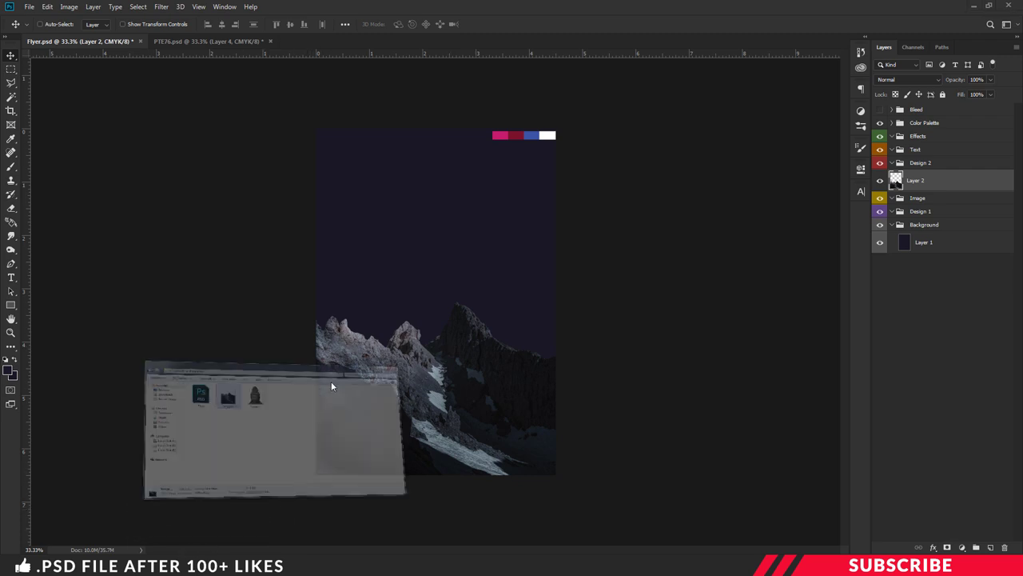
Copy the Image 2 Buddha statue into the flyer, with its layer below the mountains.
right_click(432, 183)
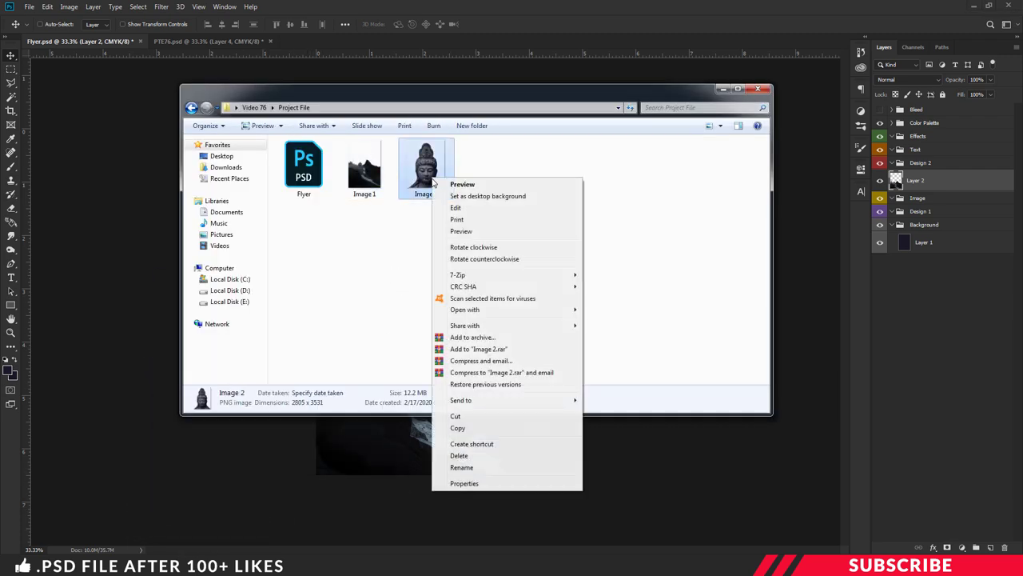
mouse_move(472, 311)
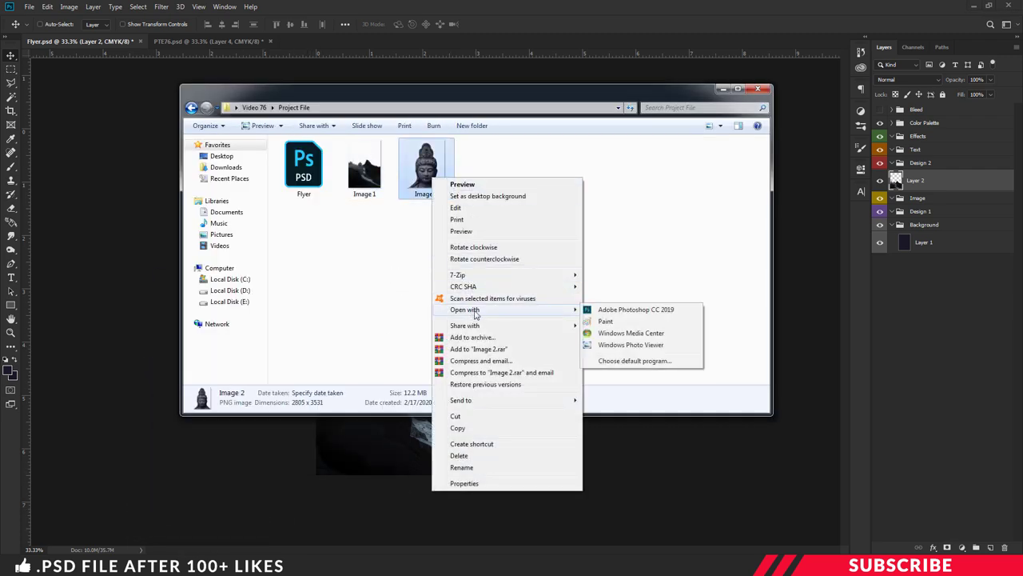
click(609, 311)
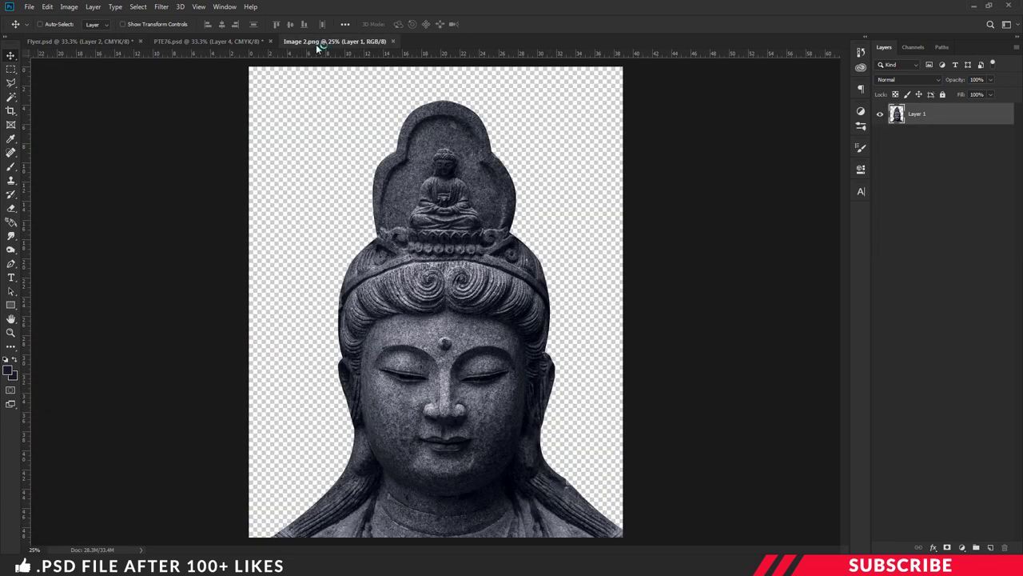
drag(319, 46, 323, 117)
drag(511, 299, 459, 294)
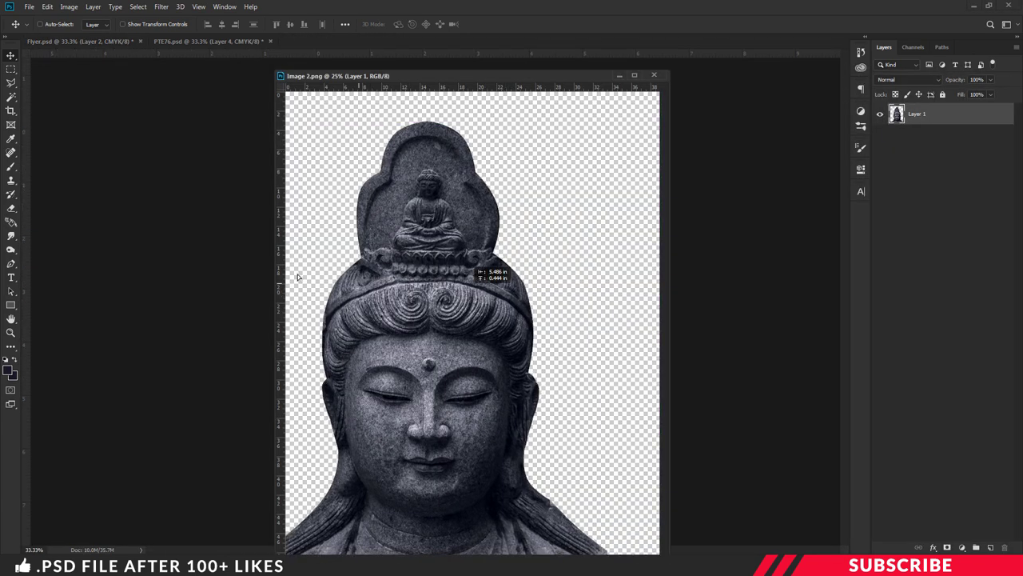
drag(297, 276, 265, 267)
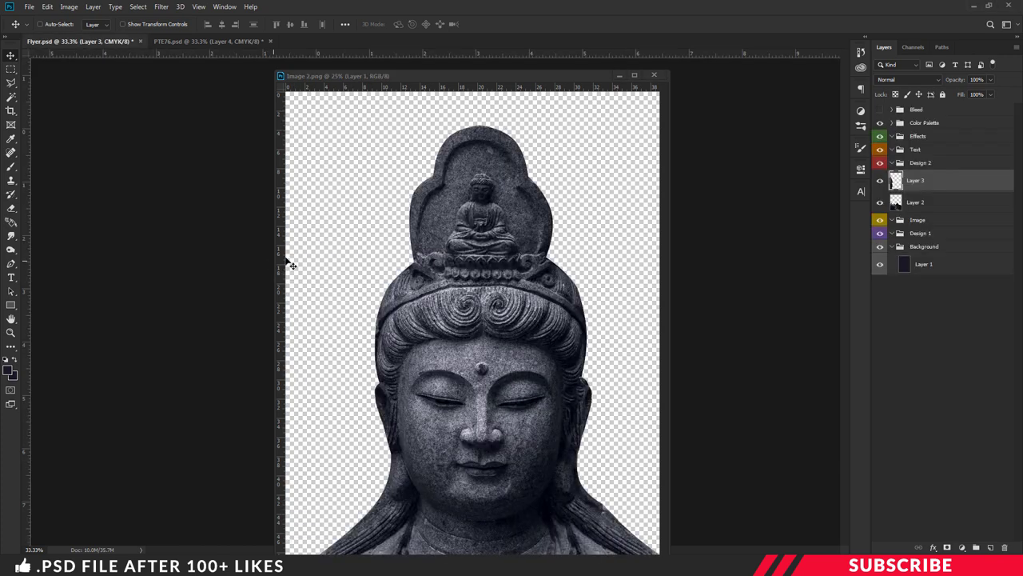
click(656, 75)
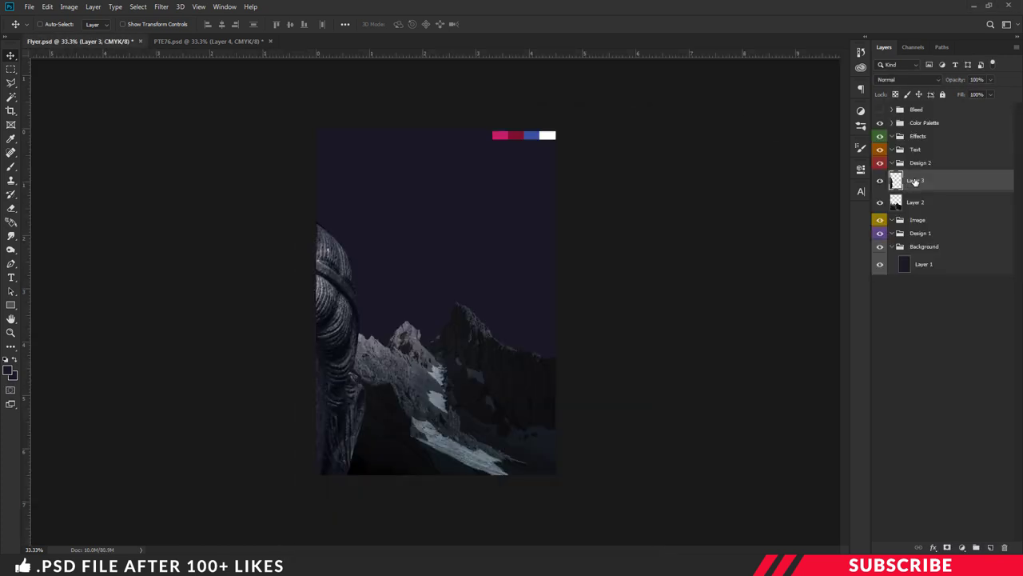
drag(917, 183, 935, 213)
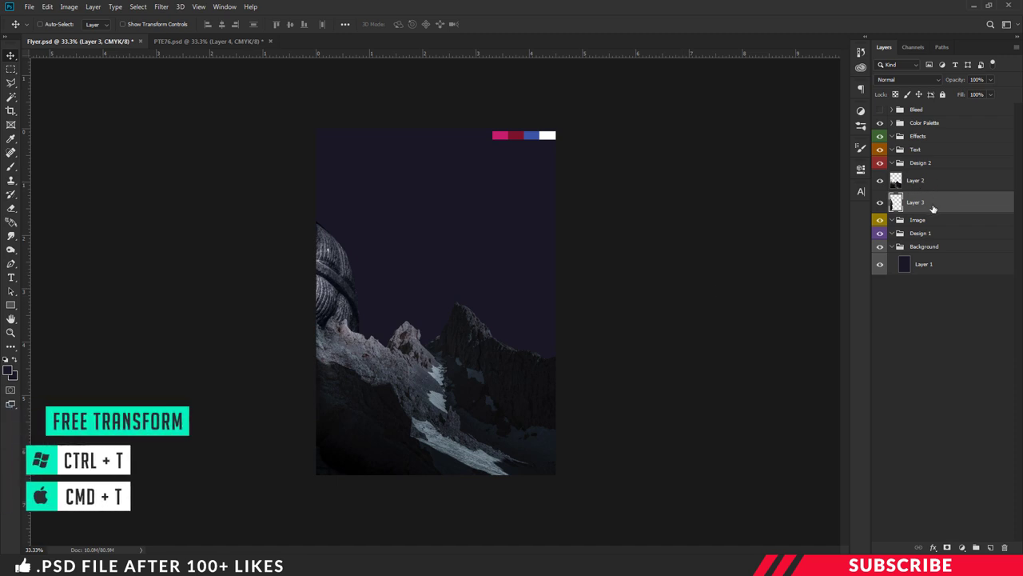
Scale the statue to about 32%, centre it above the peaks, and hide guides.
key(ctrl+t)
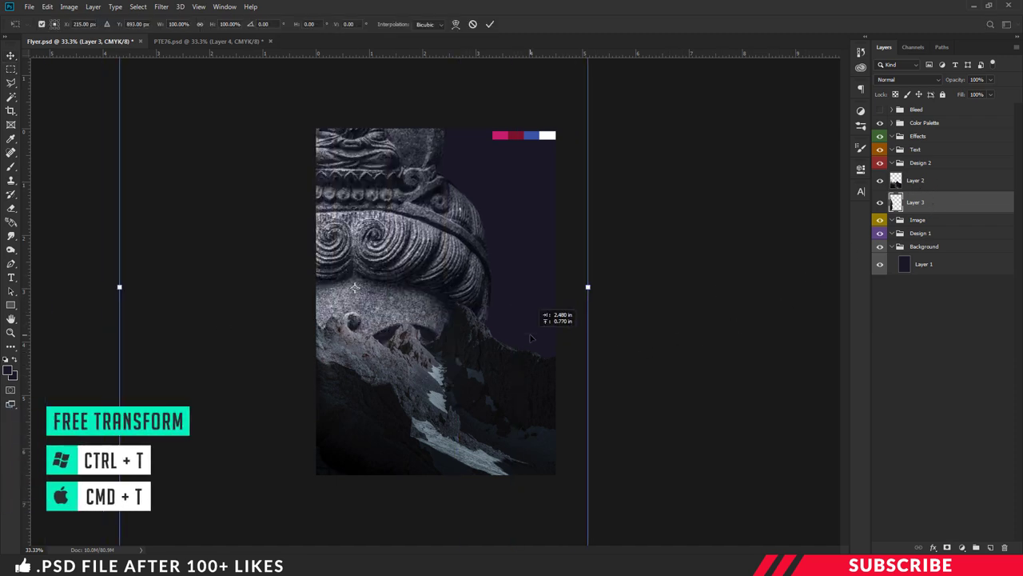
key(ctrl+minus)
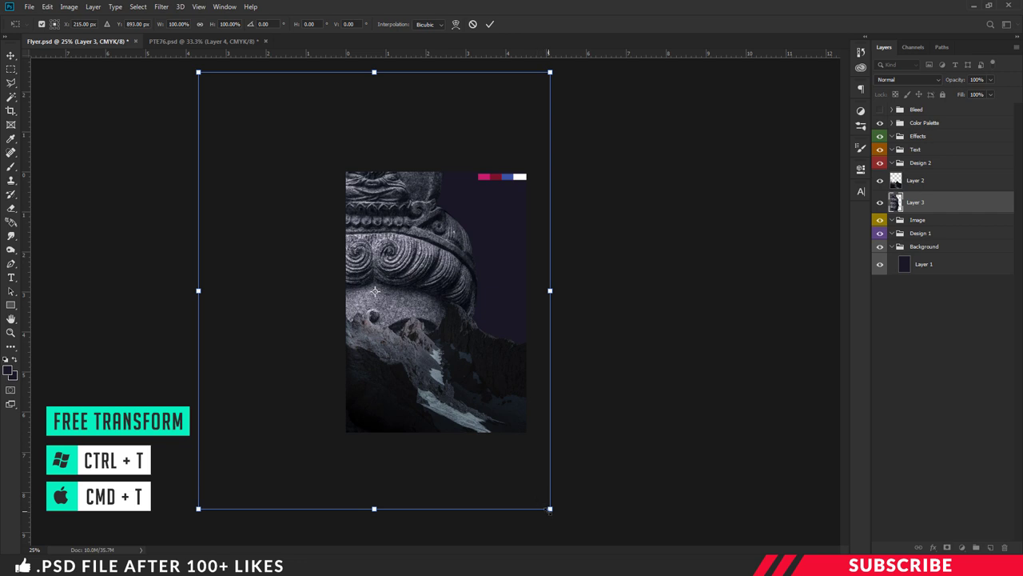
drag(550, 509, 375, 290)
key(ctrl+plus)
drag(594, 480, 562, 404)
drag(450, 264, 440, 244)
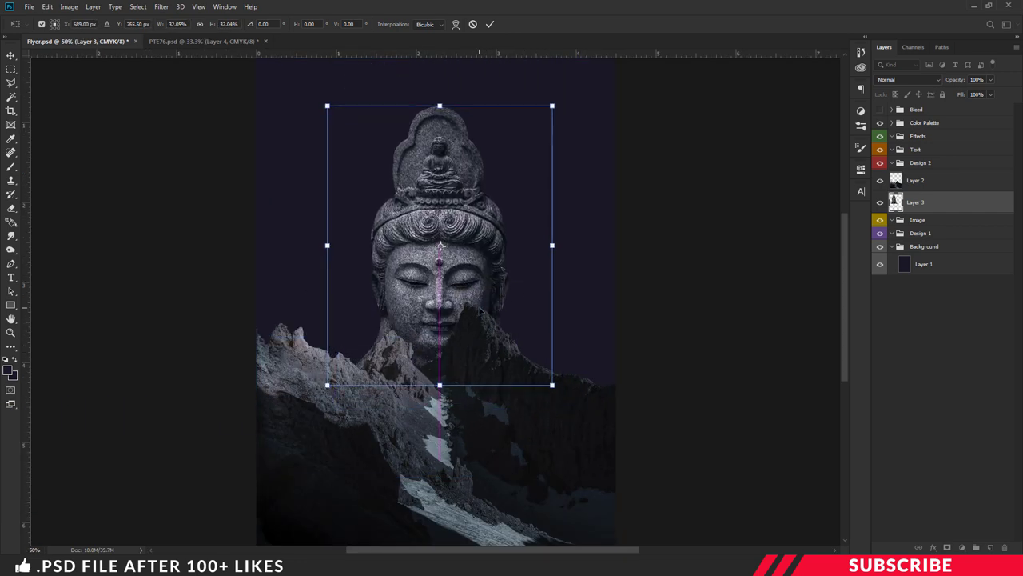
key(ctrl+minus)
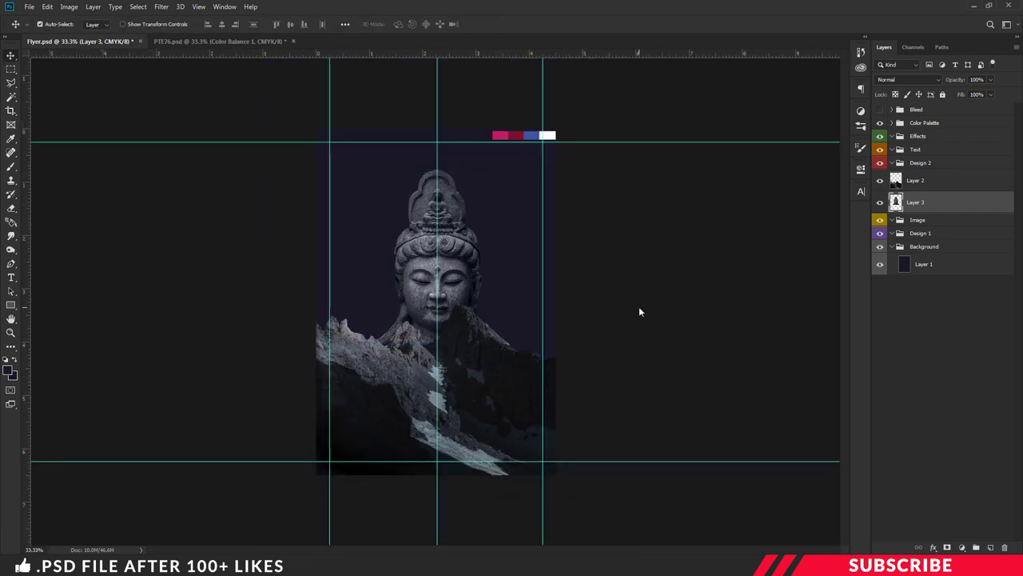
key(ctrl+semicolon)
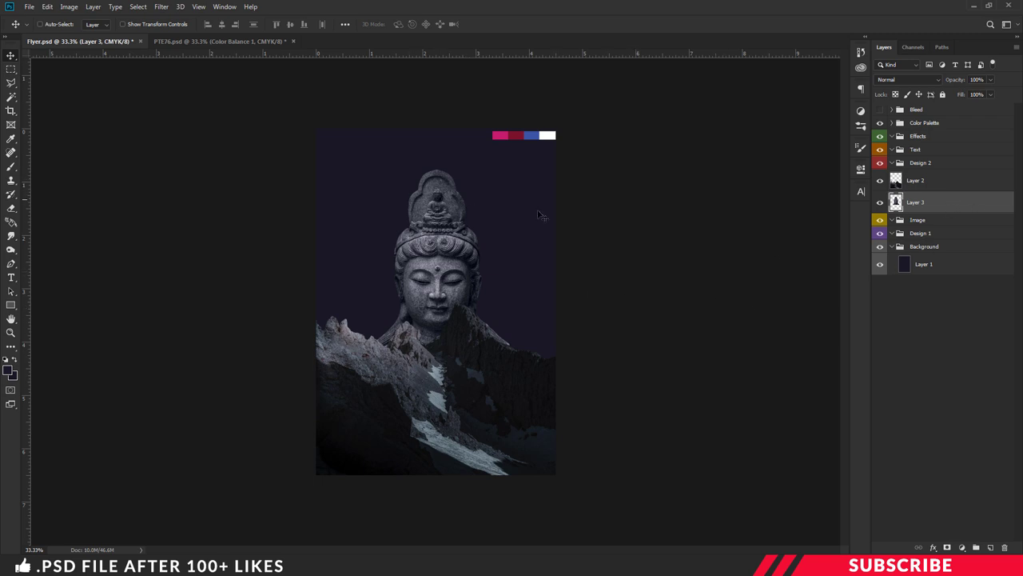
Add a new layer in the Design 1 group and set the foreground to white.
click(924, 237)
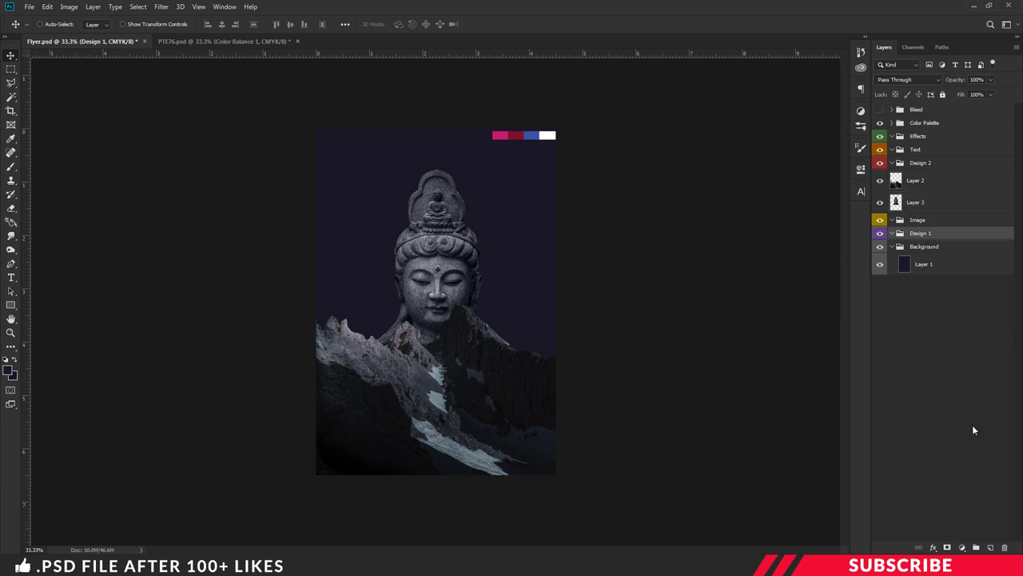
click(991, 548)
click(10, 372)
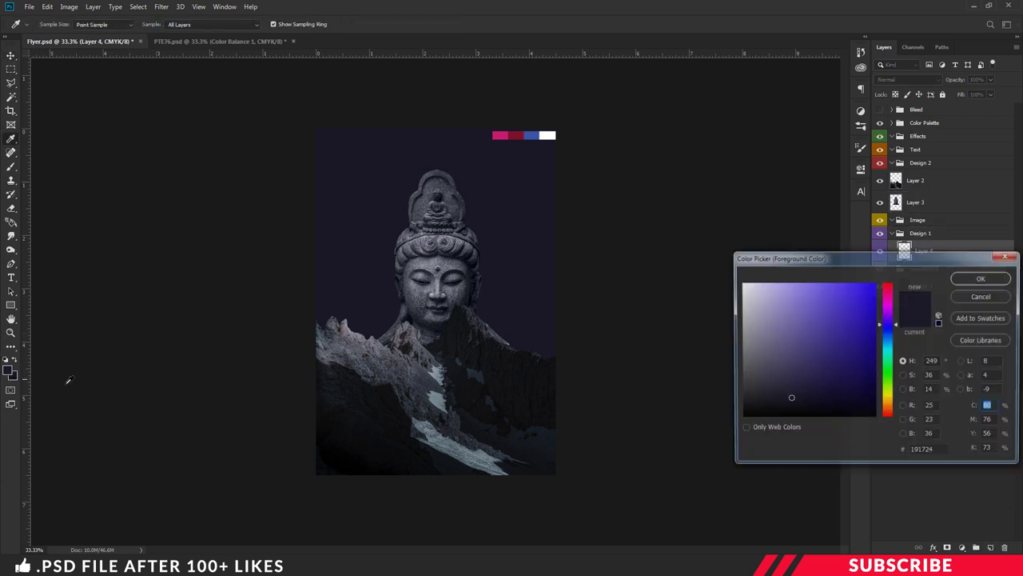
drag(758, 309, 703, 250)
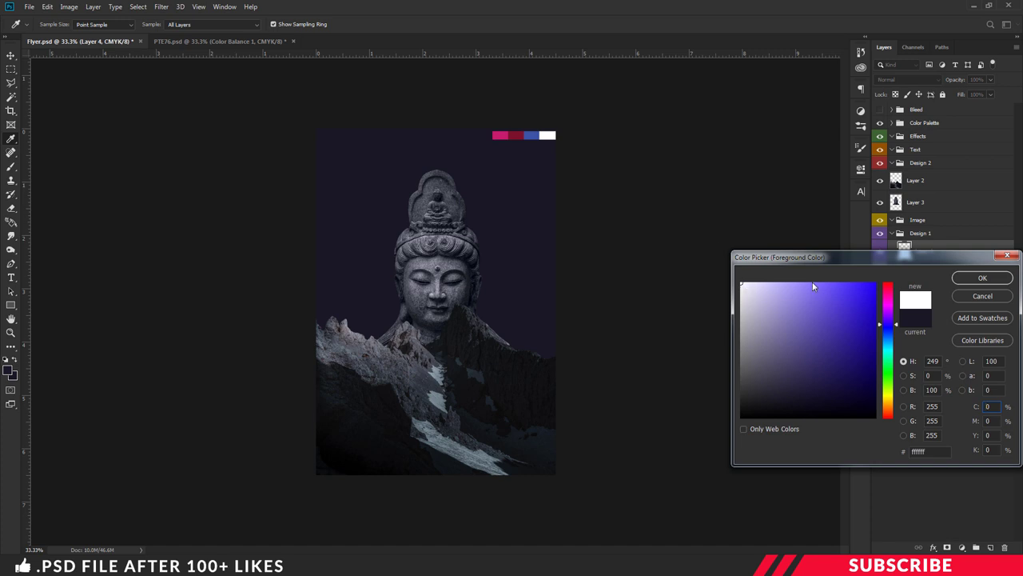
click(983, 278)
Choose the Ellipse Tool with white fill and no stroke.
click(5, 305)
right_click(11, 305)
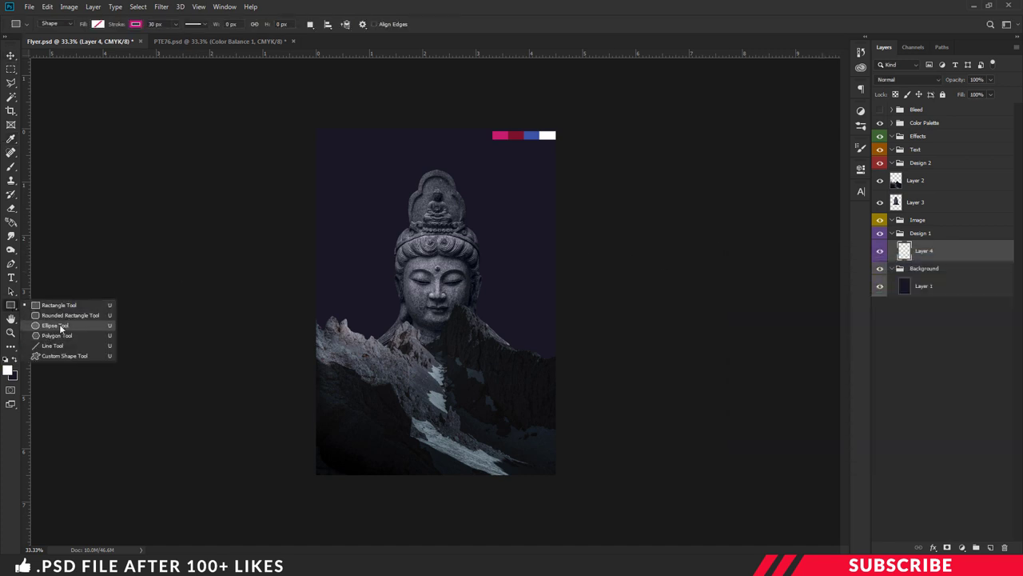
click(59, 325)
click(98, 25)
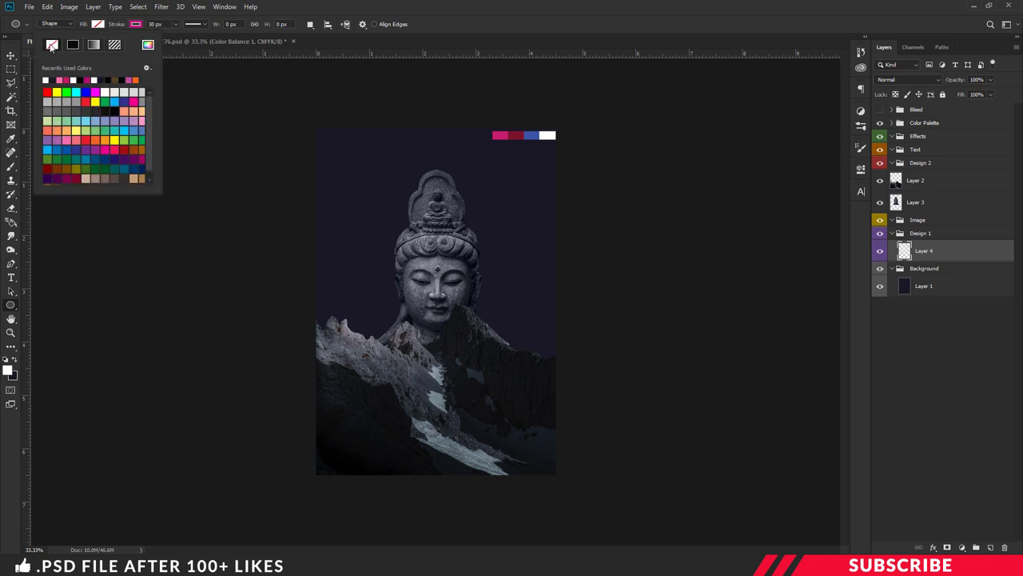
click(148, 44)
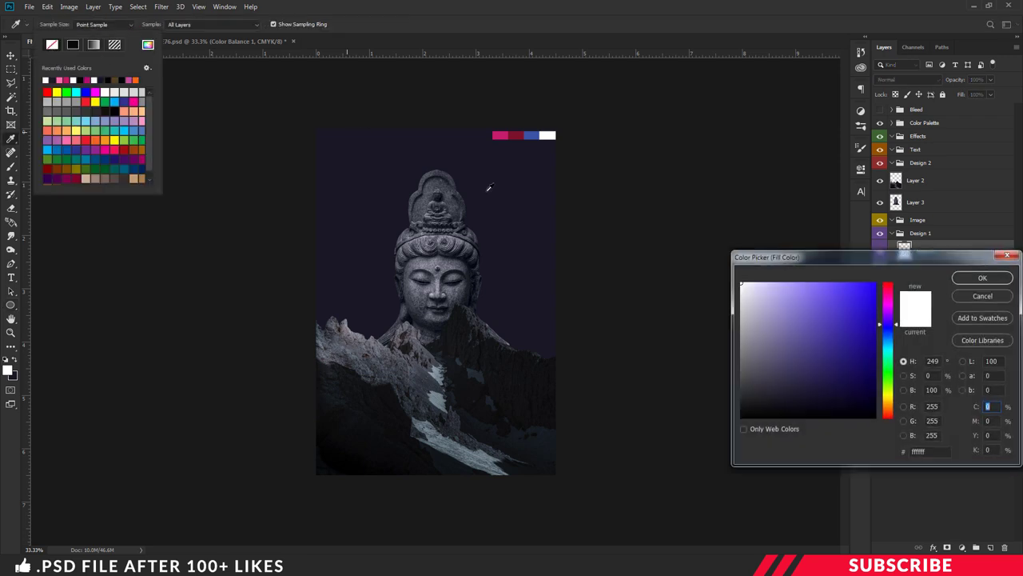
click(983, 277)
click(138, 25)
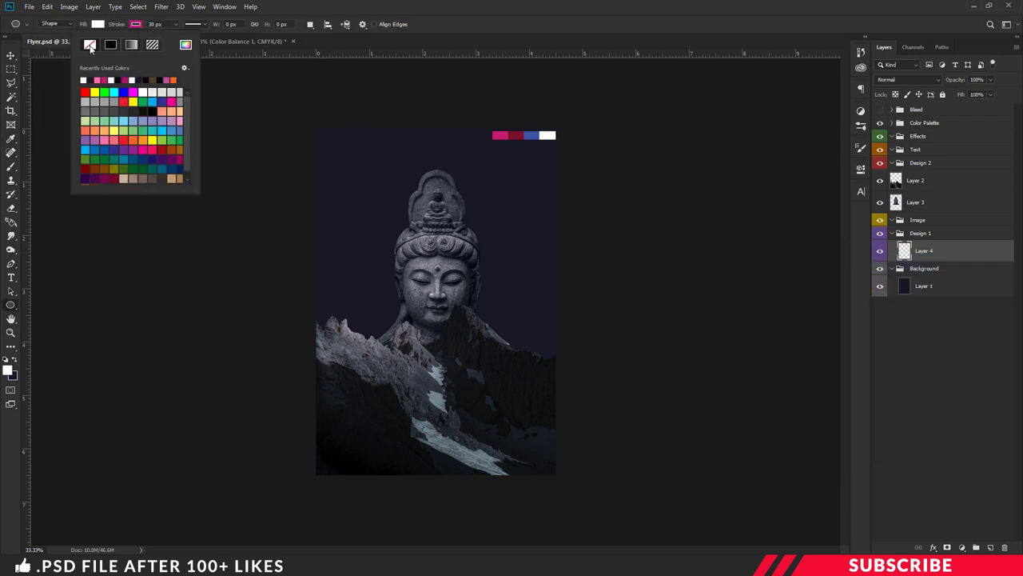
click(90, 45)
key(Return)
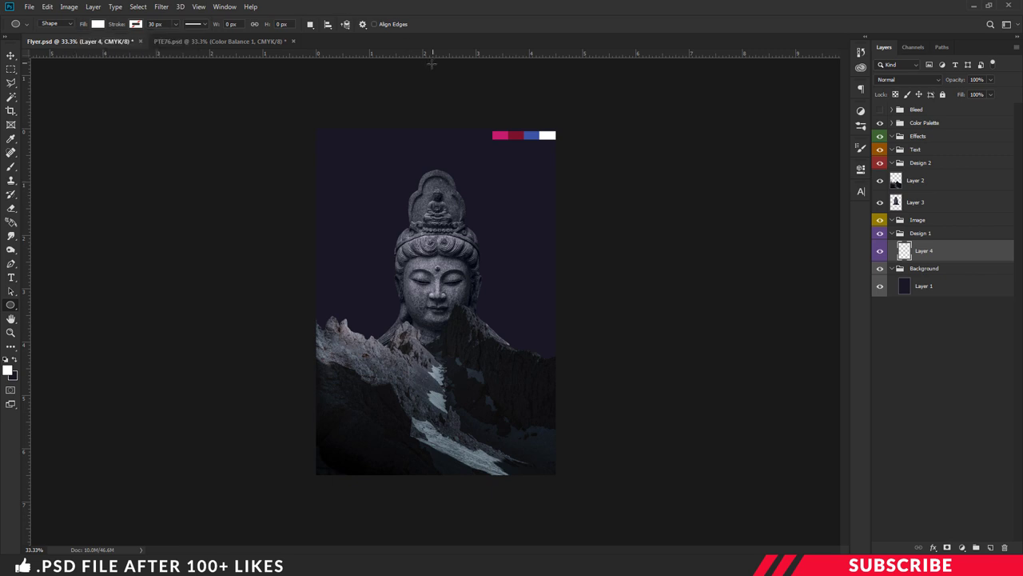
Draw a white circle and scale it to about 74% behind the top of the head.
drag(418, 183, 510, 283)
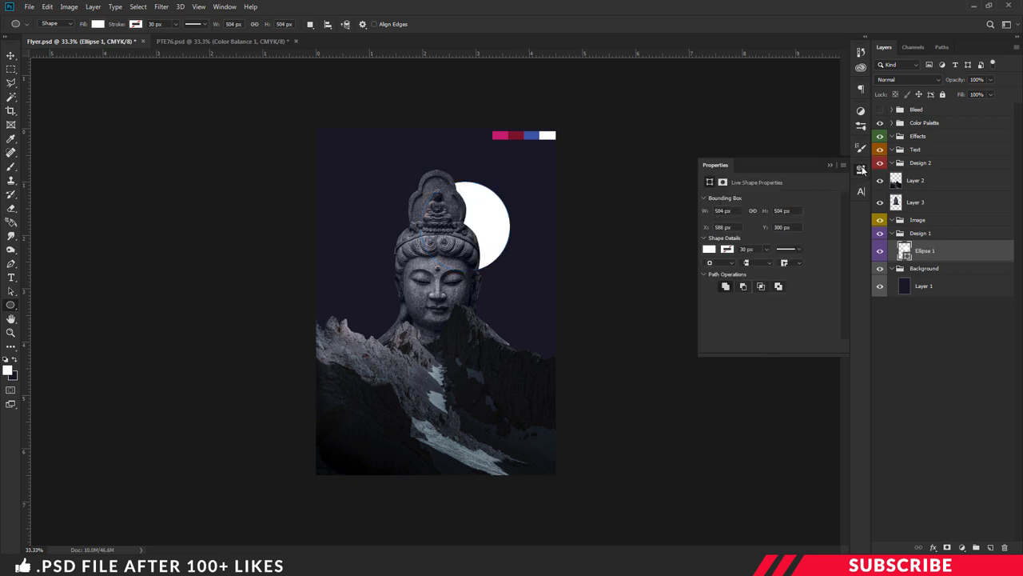
click(861, 169)
key(ctrl+plus)
key(ctrl+t)
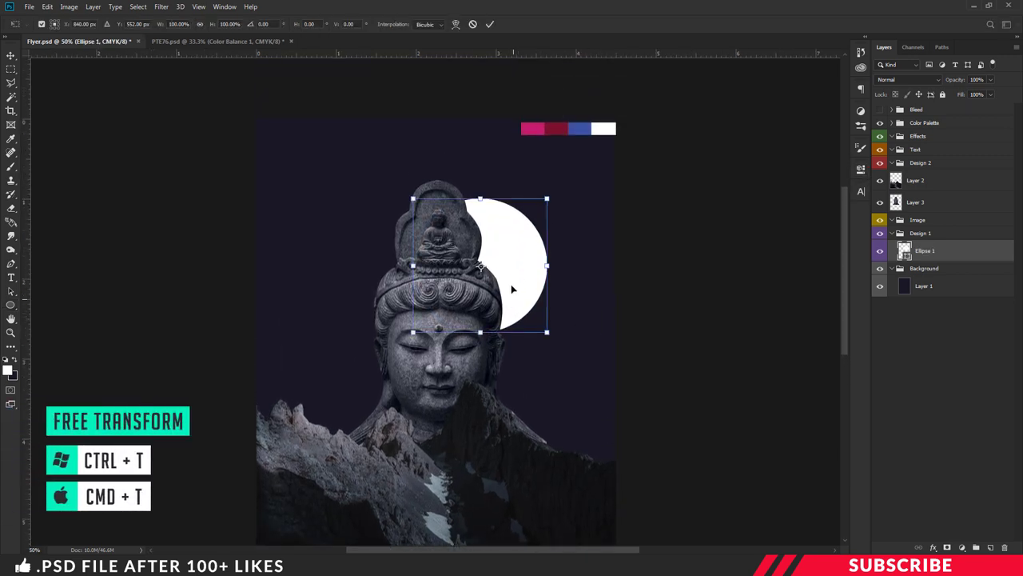
drag(513, 288, 469, 239)
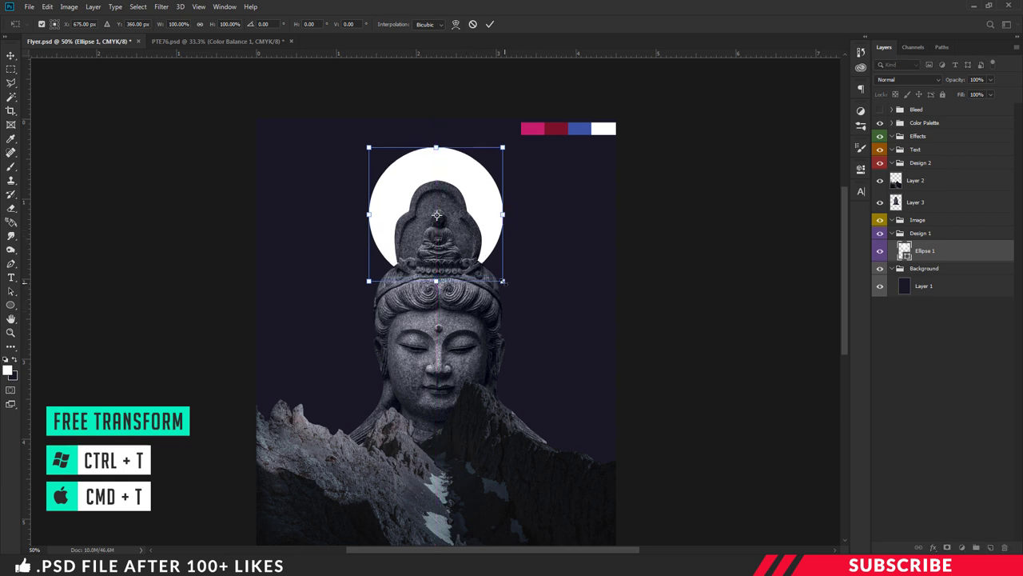
drag(502, 281, 462, 225)
key(Return)
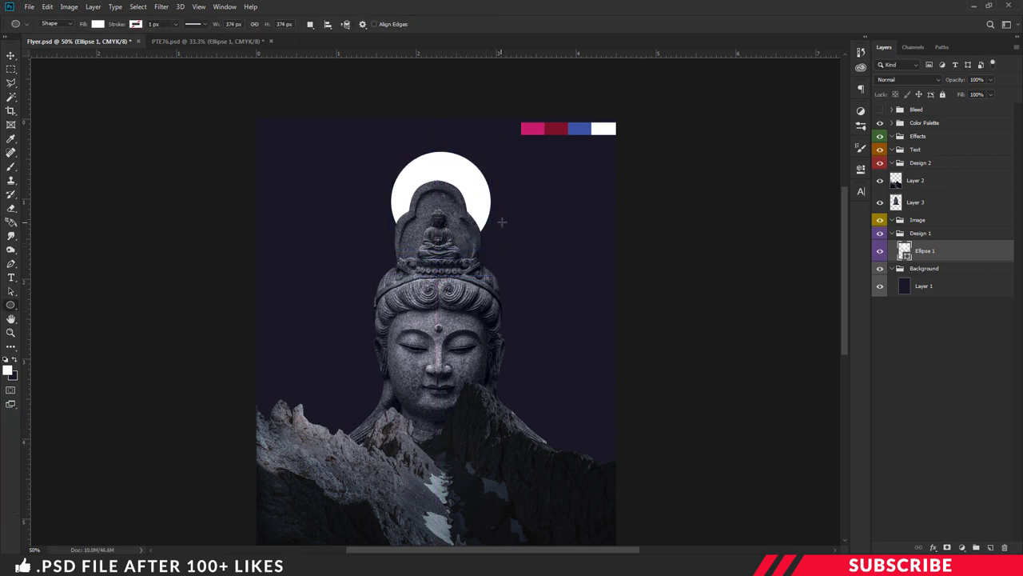
key(v)
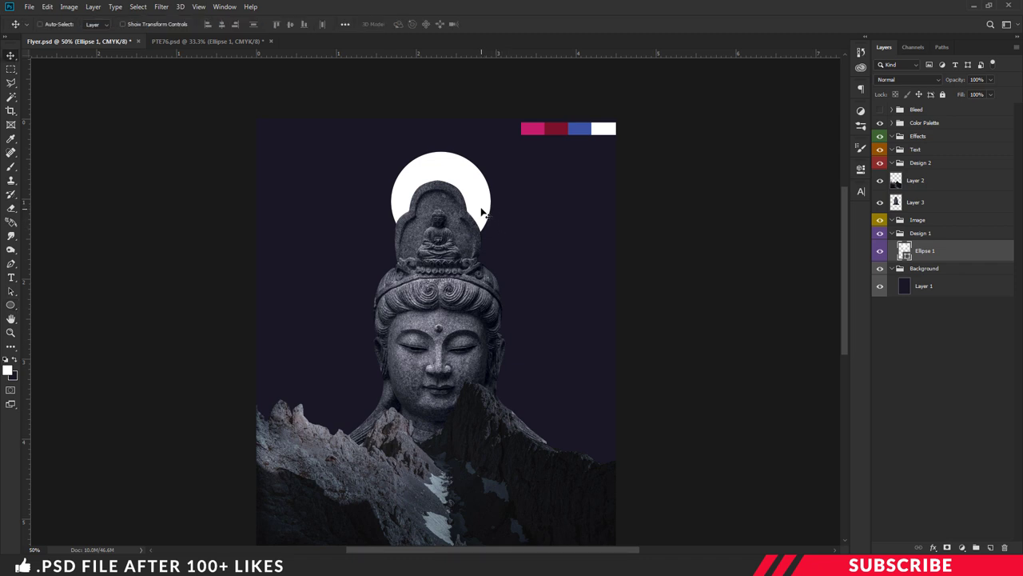
Add a Gradient Overlay to Ellipse 1 and set its left stop to blue 3a54a4.
right_click(931, 251)
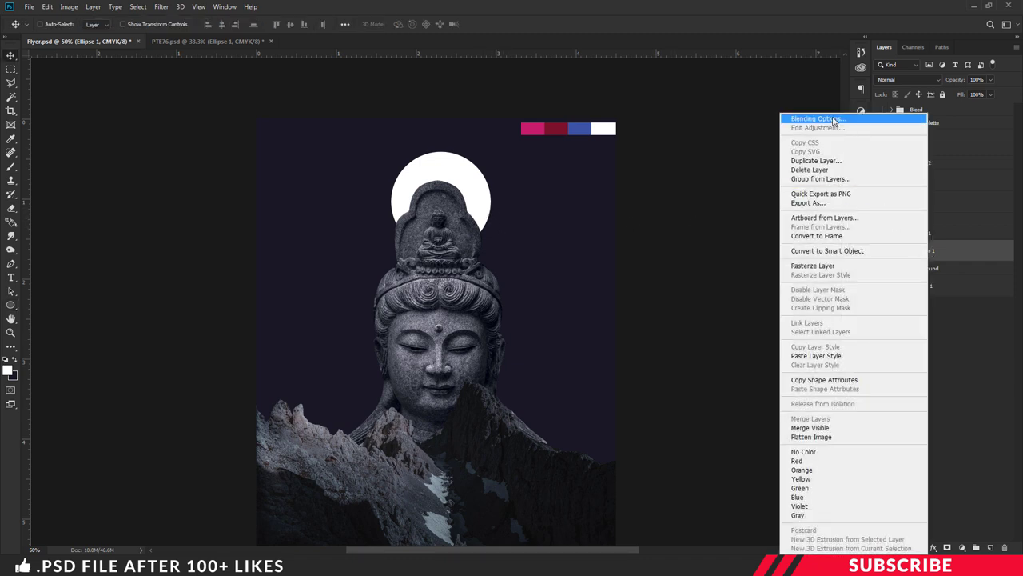
click(834, 120)
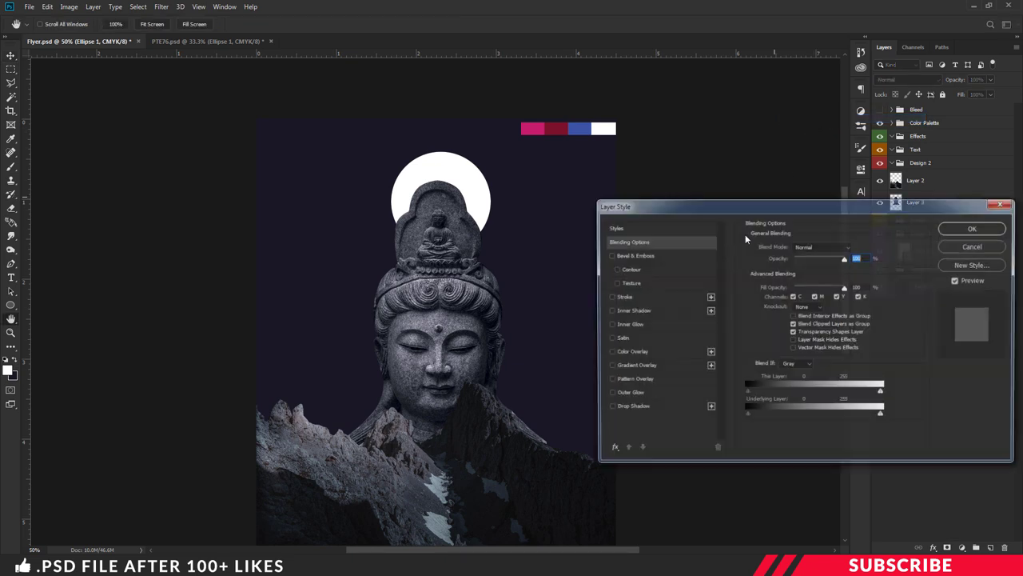
click(634, 366)
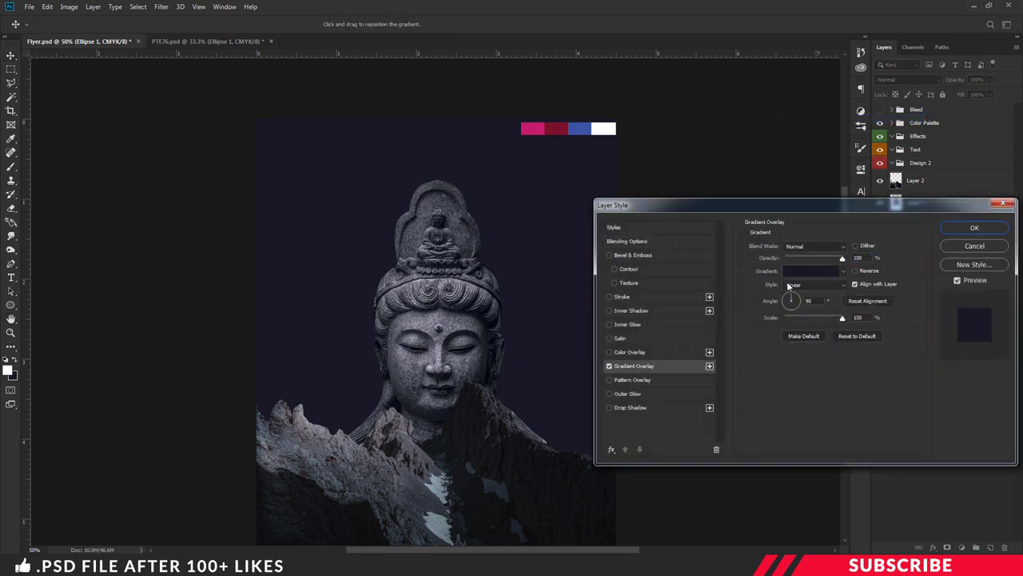
click(795, 271)
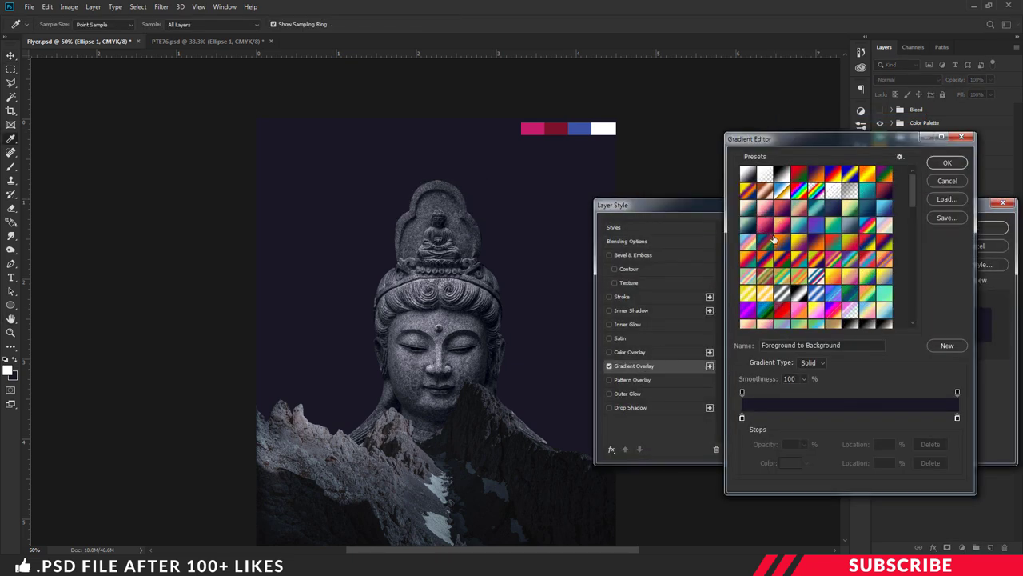
click(747, 176)
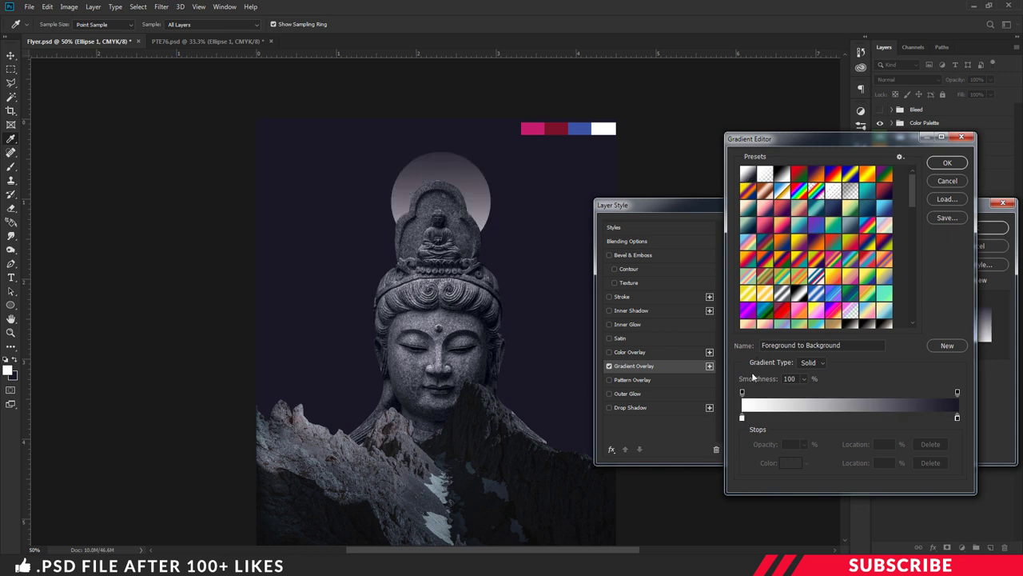
click(743, 419)
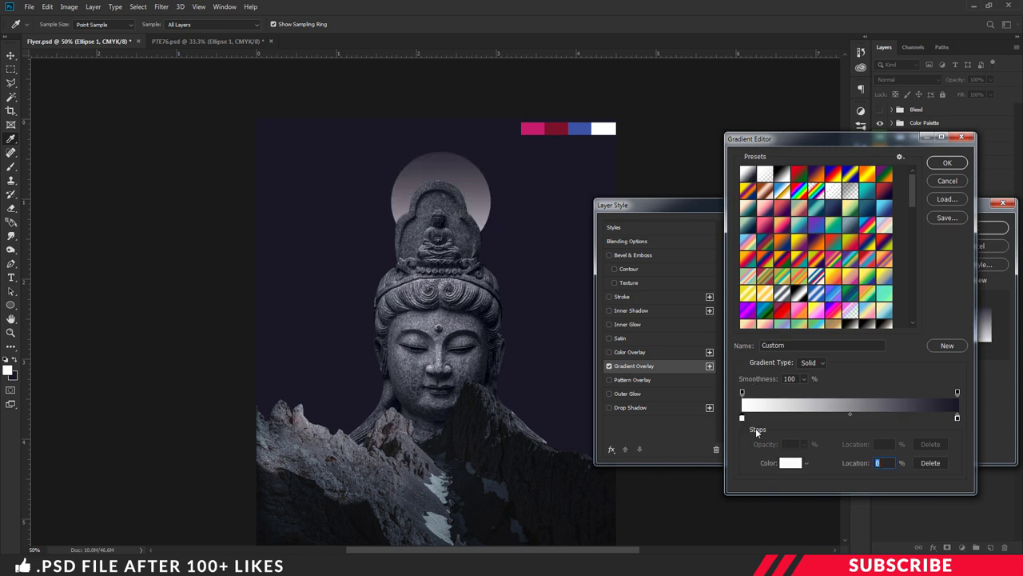
click(789, 464)
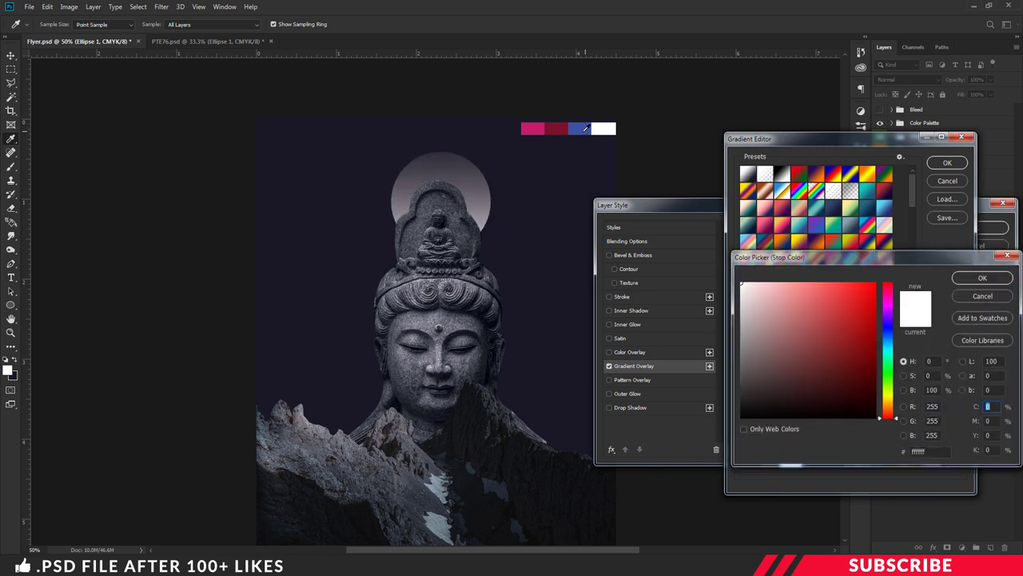
click(585, 126)
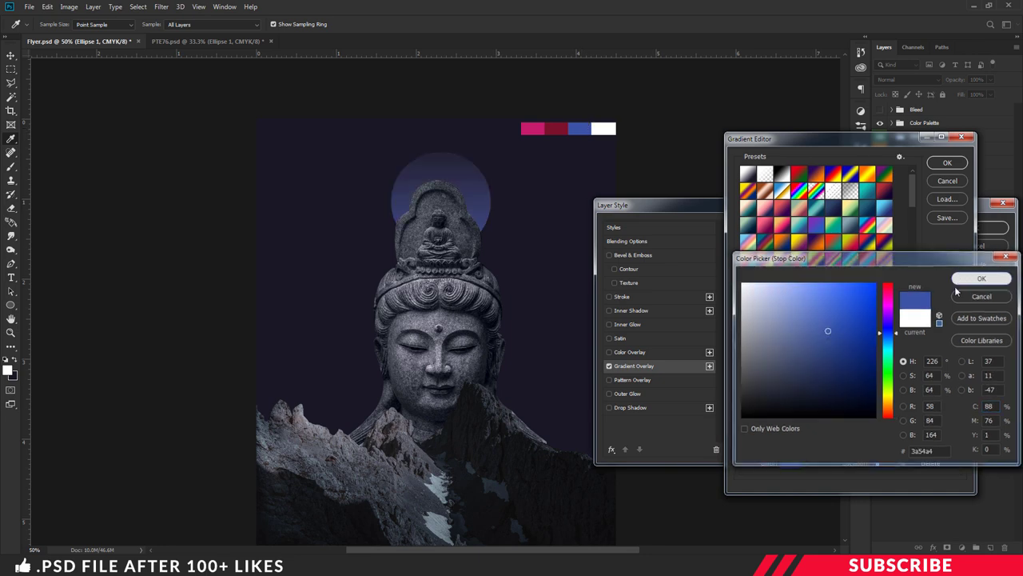
click(970, 277)
Add a pink middle stop and set the right stop to dark red 7d132d.
click(852, 419)
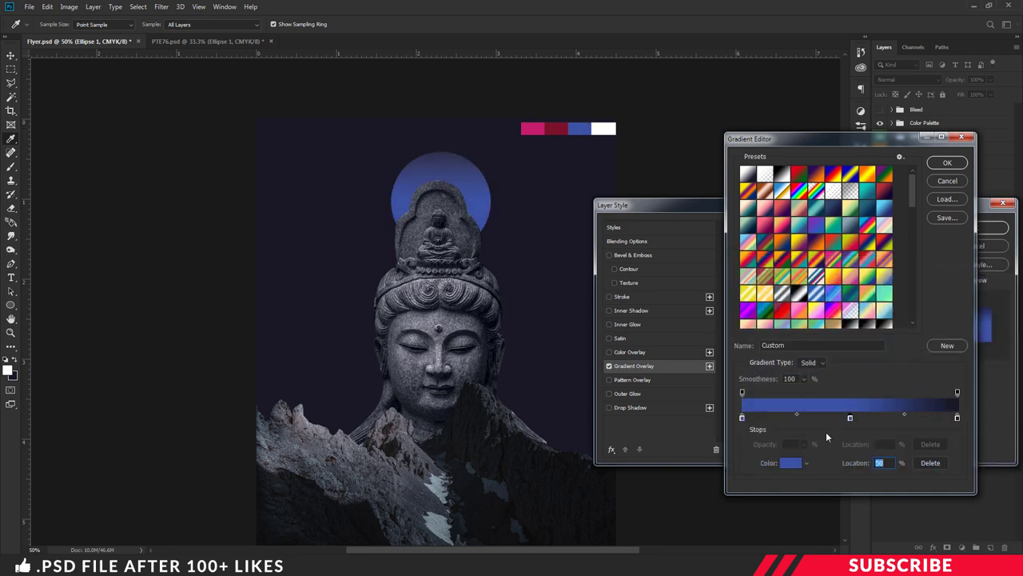
click(796, 463)
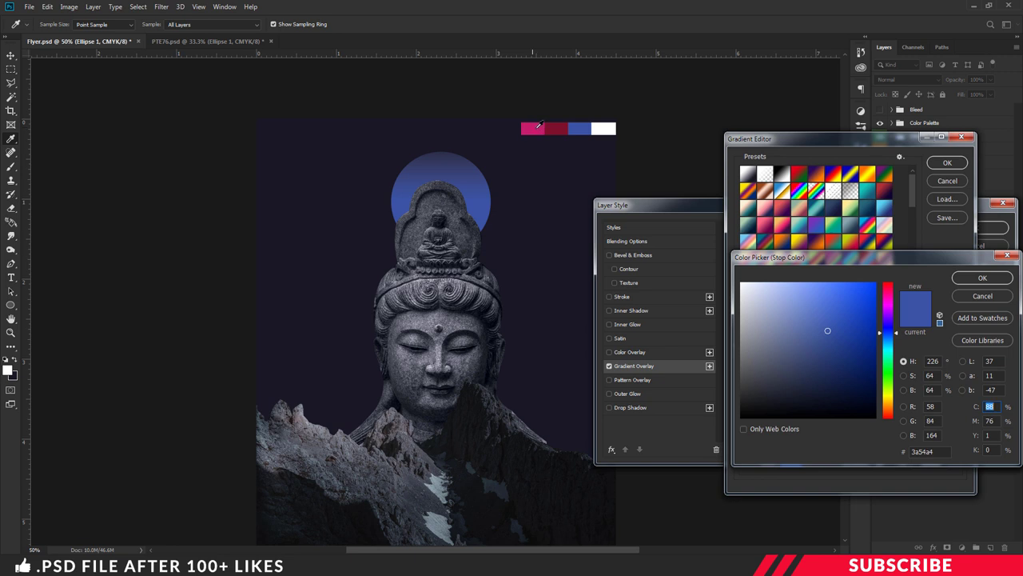
click(537, 126)
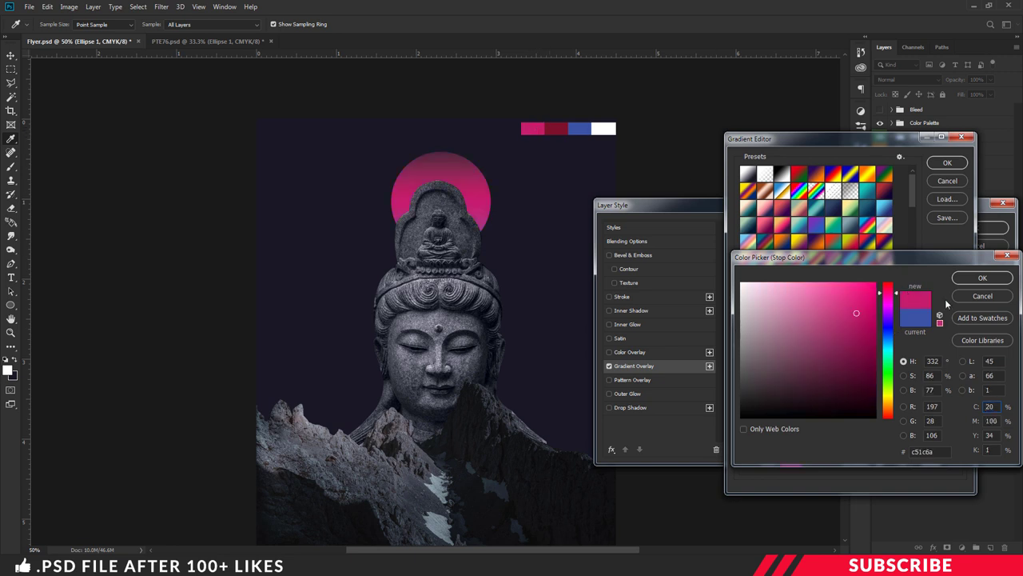
click(967, 279)
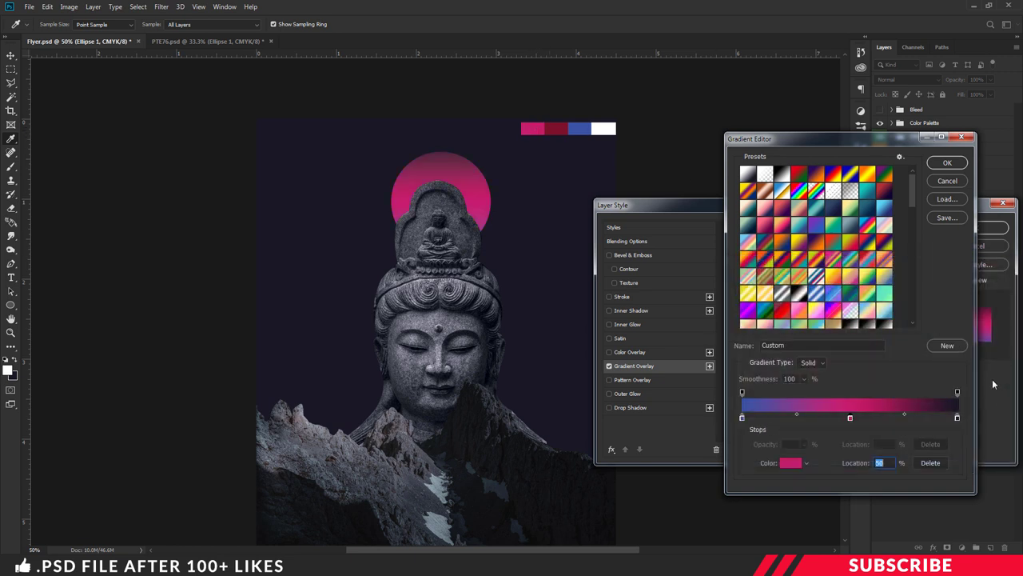
click(957, 418)
click(795, 463)
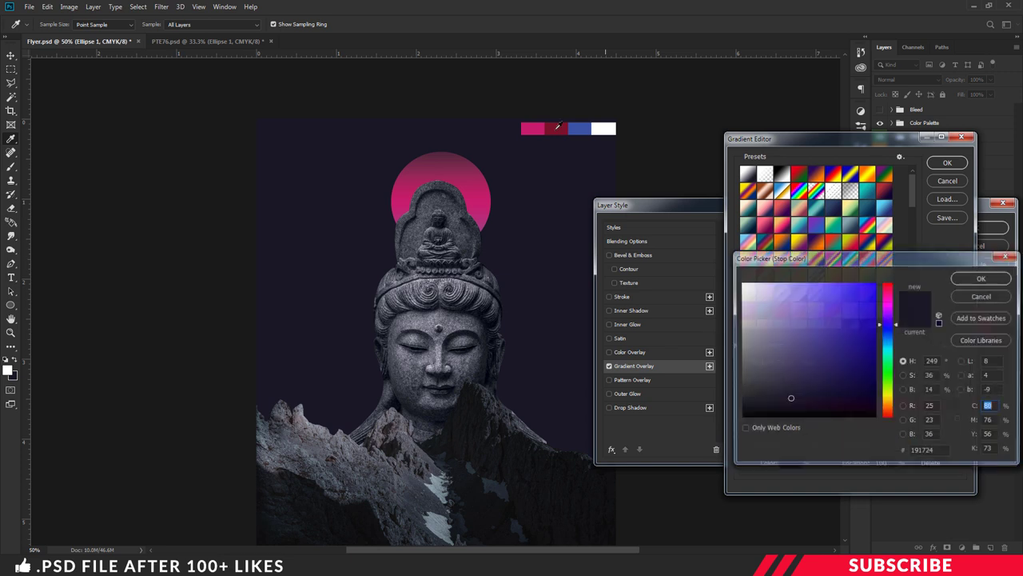
click(563, 126)
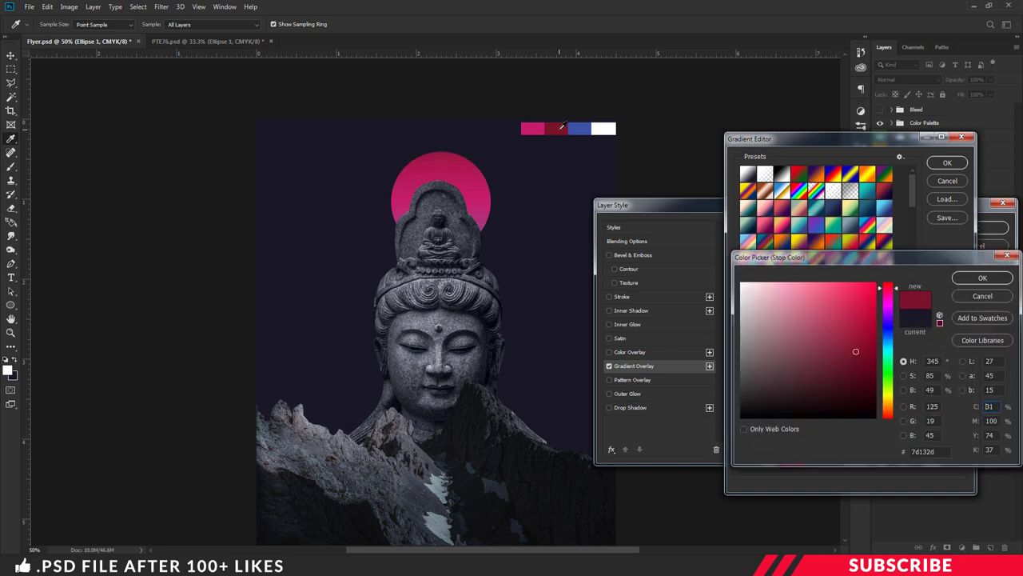
click(980, 278)
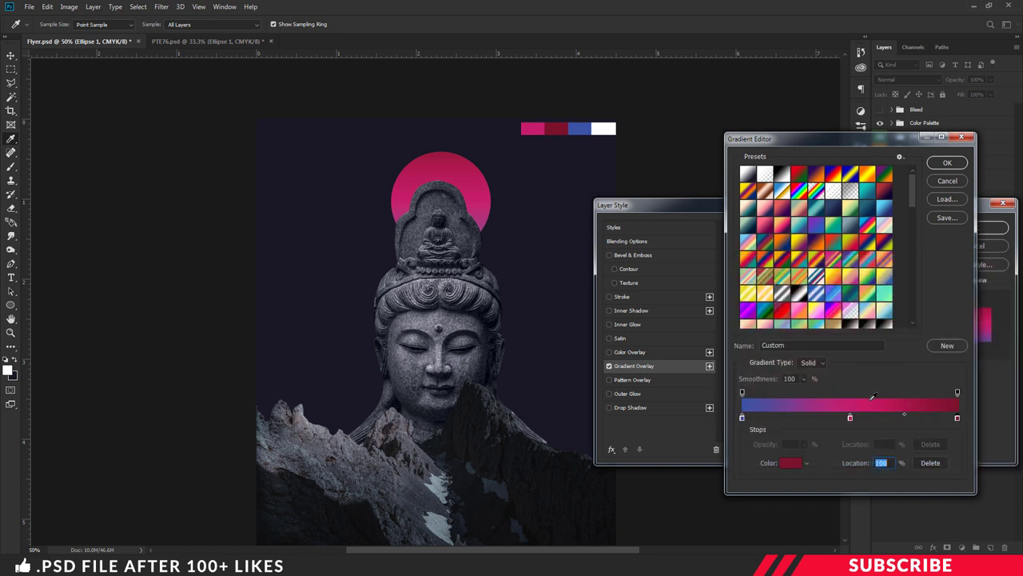
click(850, 417)
Reverse the blue–pink–crimson overlay and save it as a new gradient preset.
click(945, 164)
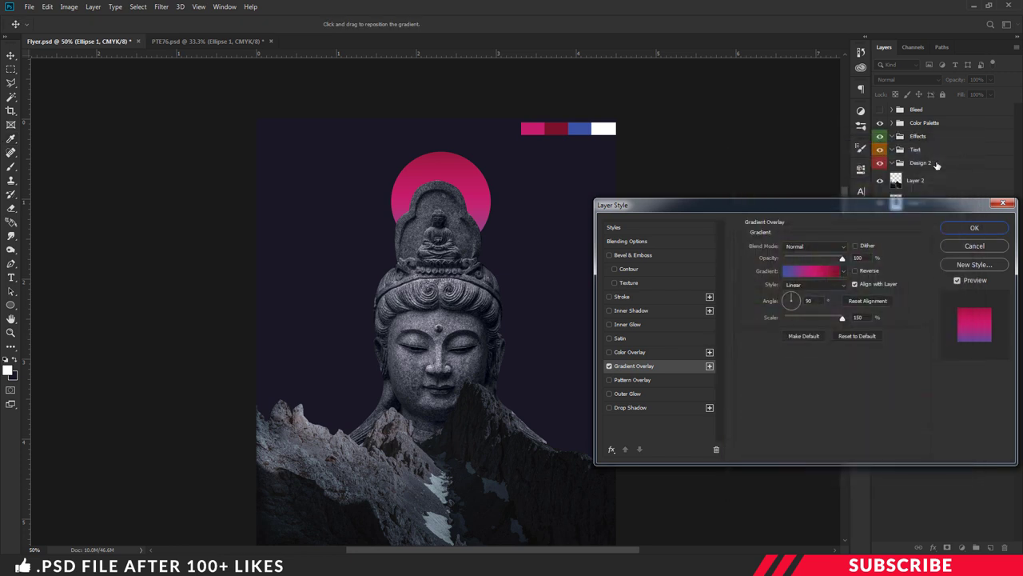
click(843, 261)
click(855, 271)
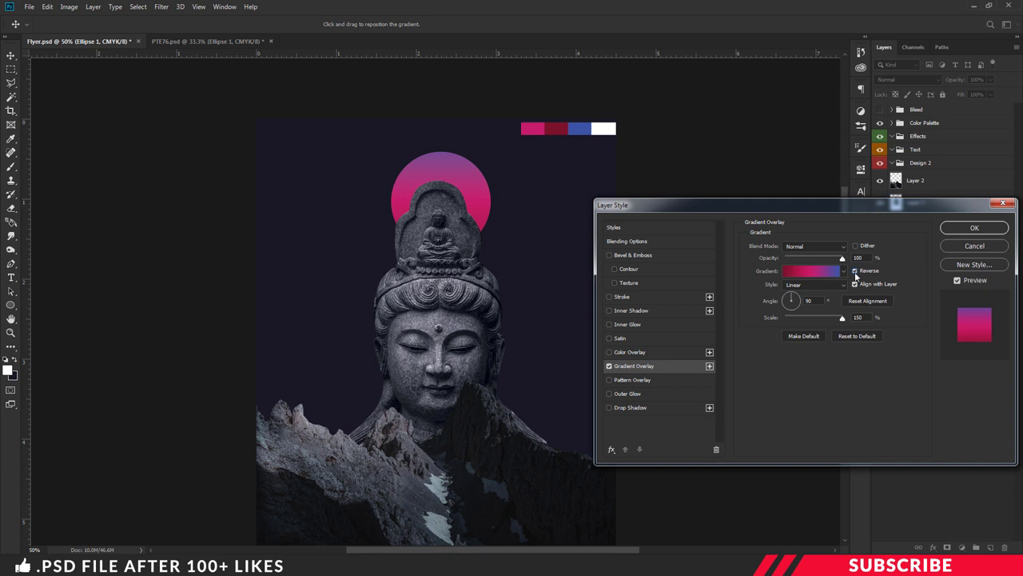
click(855, 319)
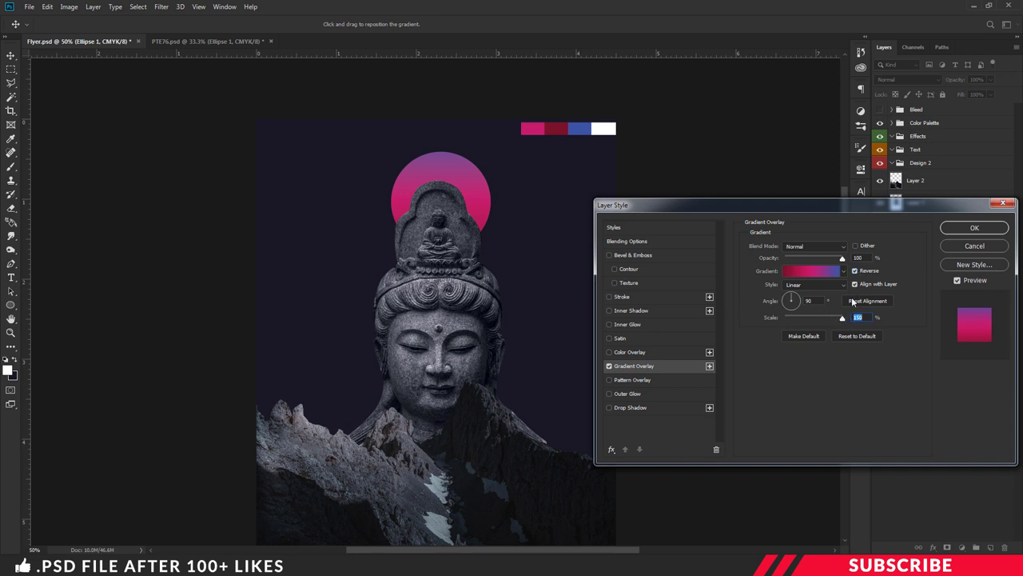
click(804, 271)
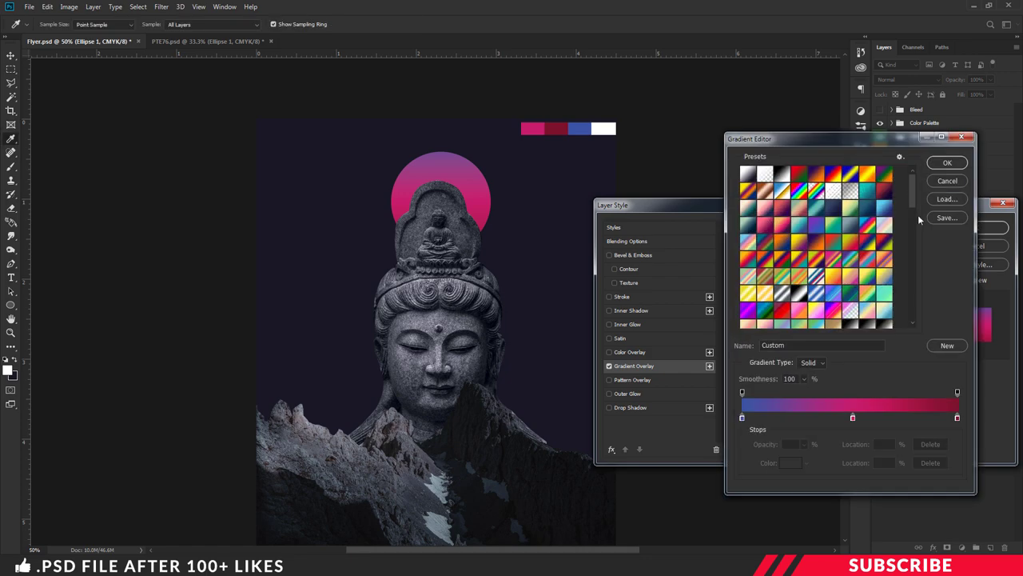
drag(918, 214, 913, 310)
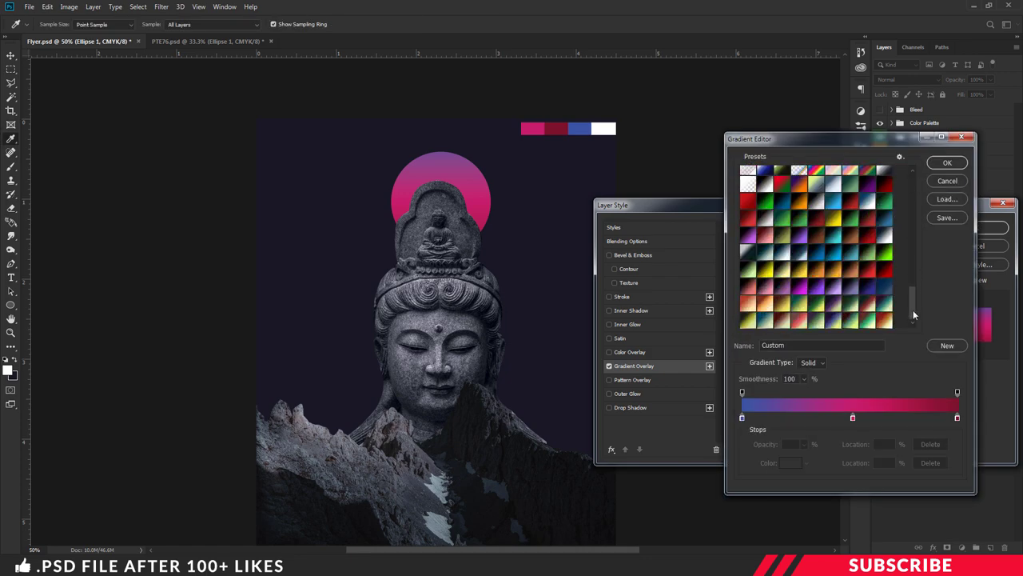
click(947, 345)
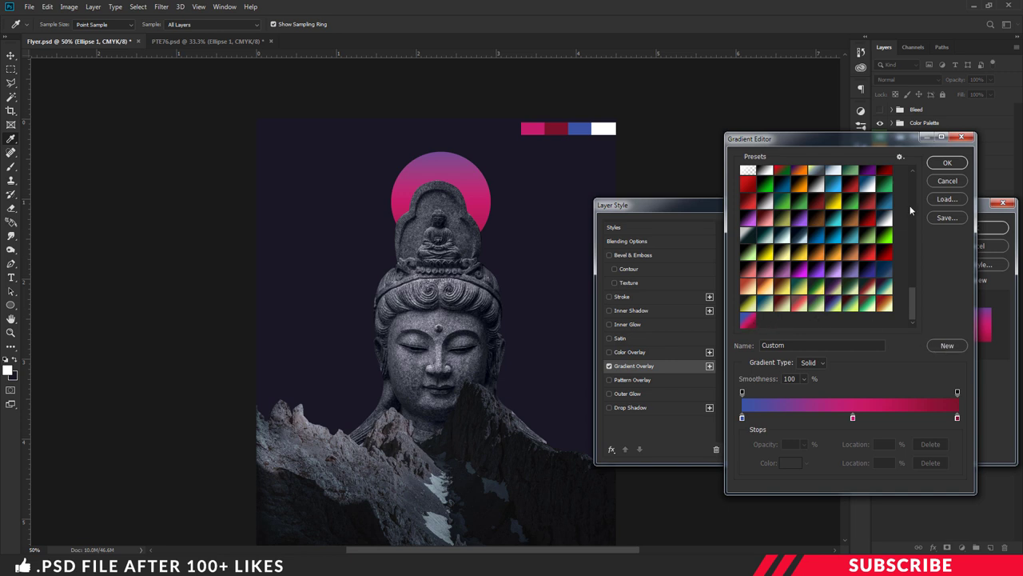
click(945, 163)
Apply the overlay and add a half-size circle copy right of the head.
click(974, 228)
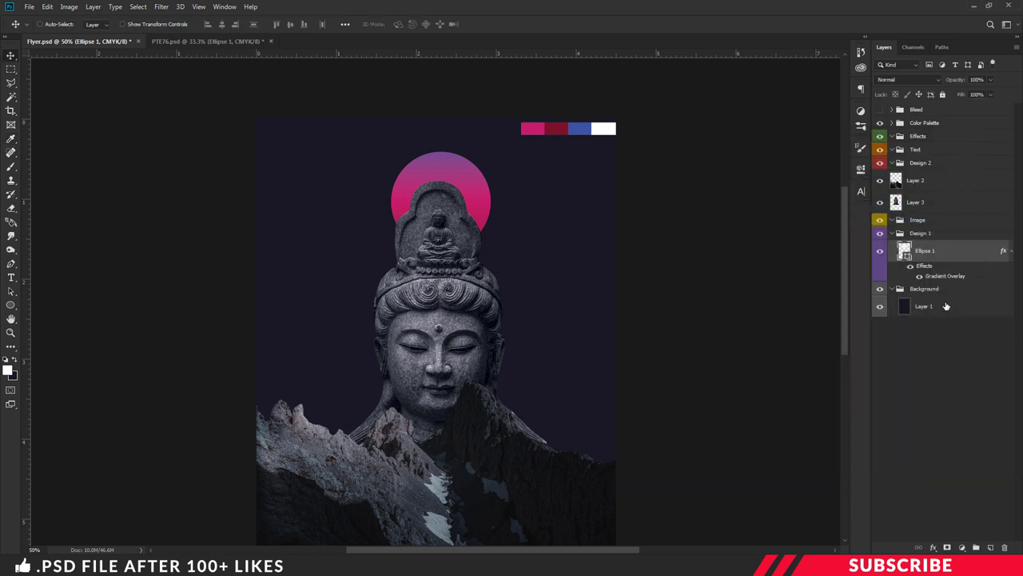
key(ctrl+minus)
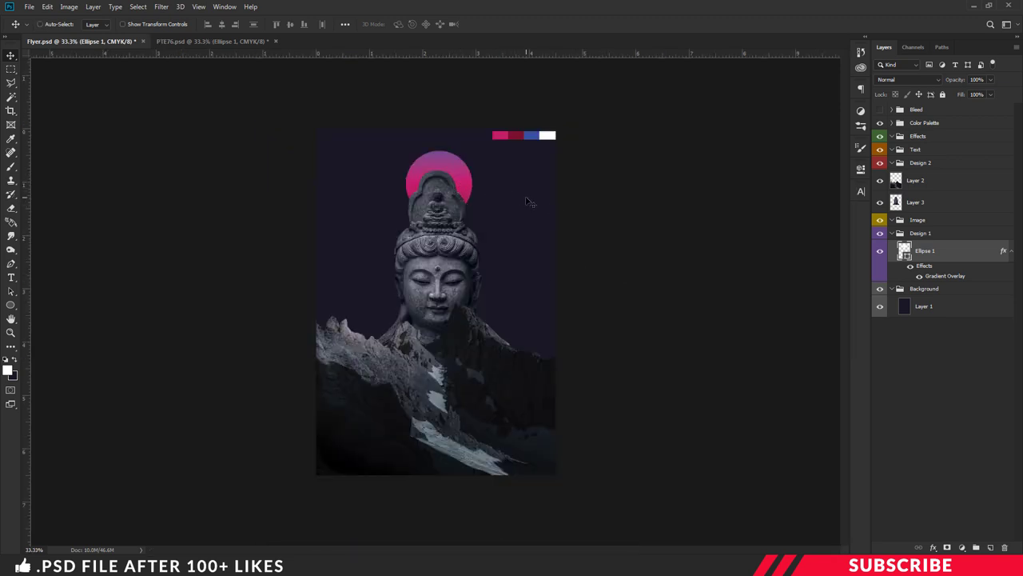
key(ctrl+j)
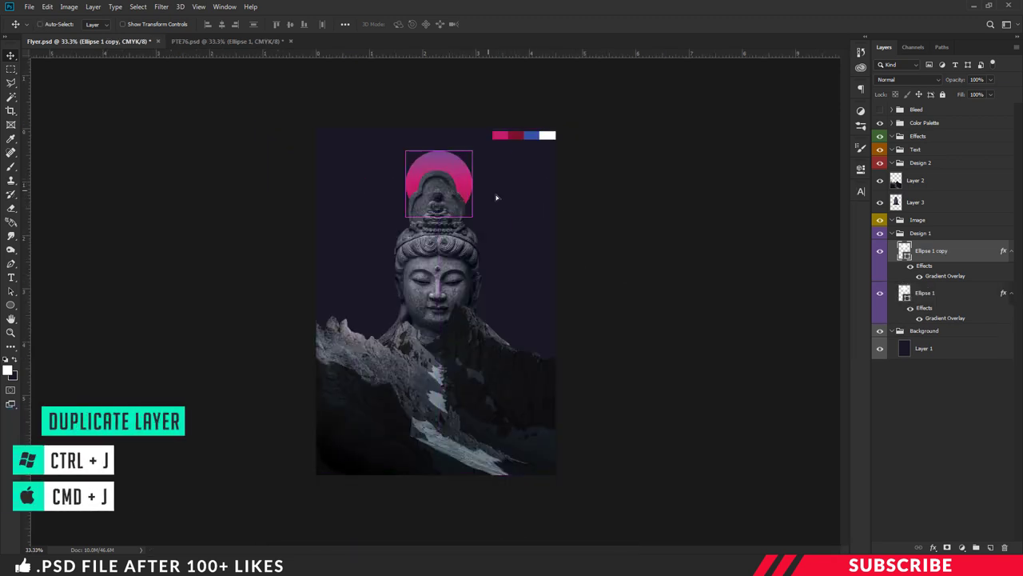
drag(496, 198, 520, 202)
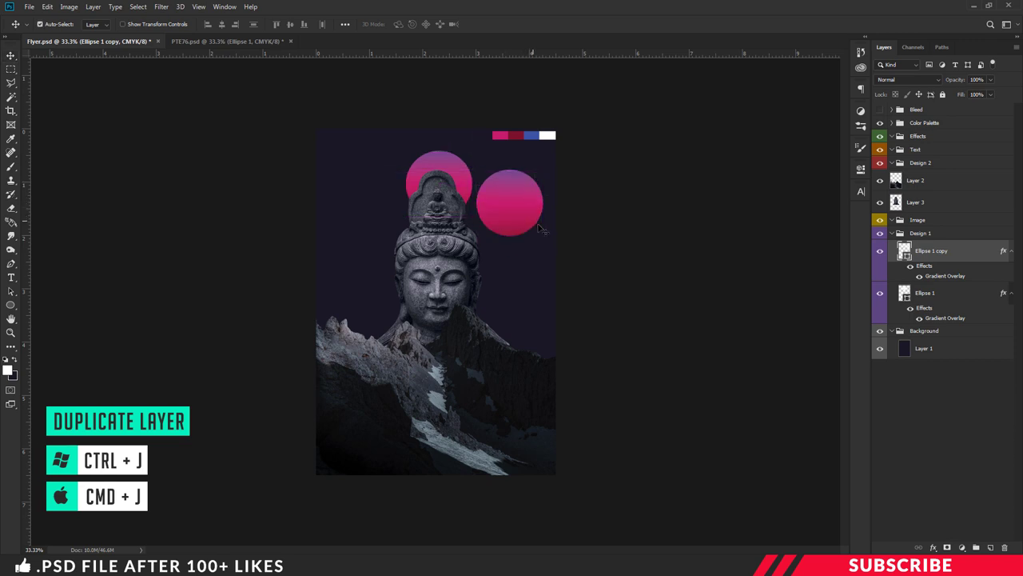
key(ctrl+t)
drag(542, 236, 570, 221)
key(Return)
Make a smaller circle copy and push it past the right edge.
key(ctrl)
key(ctrl+t)
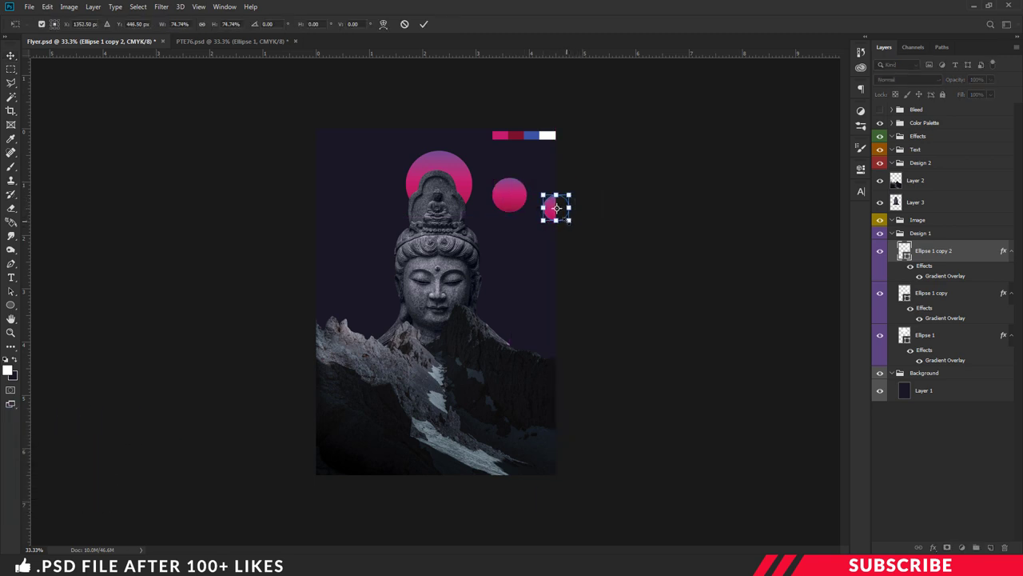
key(Return)
key(ctrl+plus)
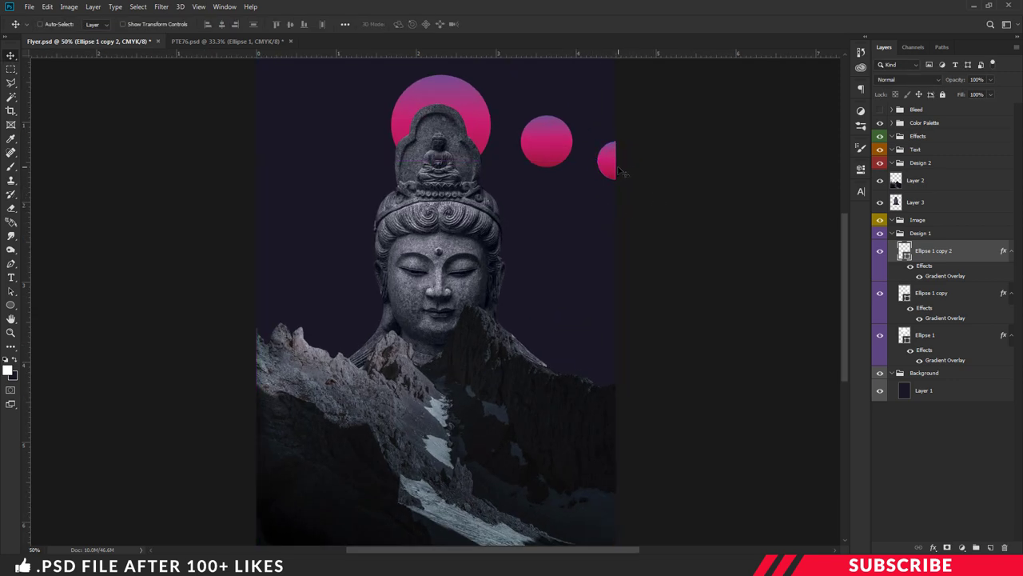
drag(619, 170, 659, 178)
Copy the medium circle left of the head and a small one to the left edge.
click(940, 295)
drag(546, 142, 328, 154)
click(952, 254)
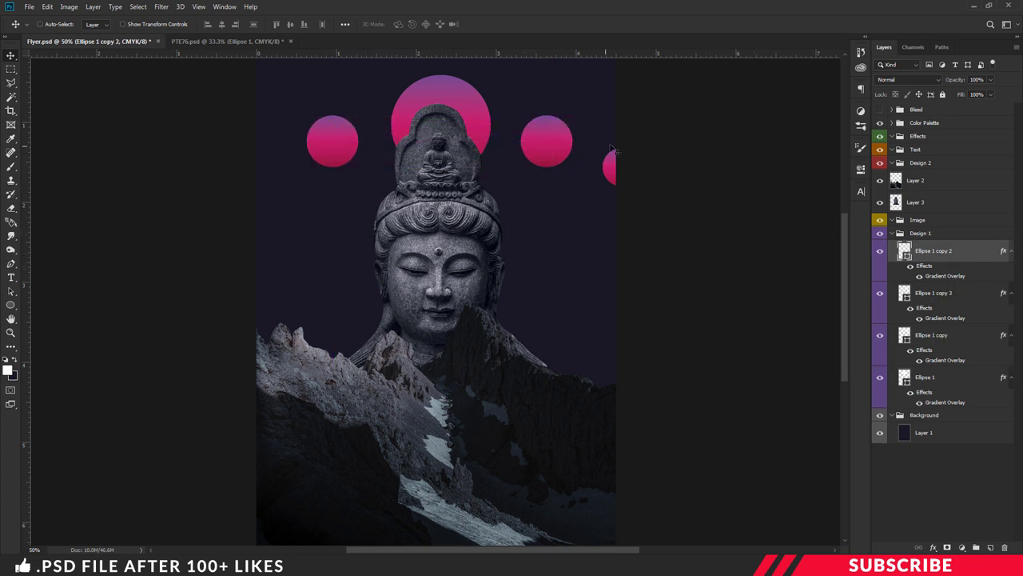
key(ctrl+j)
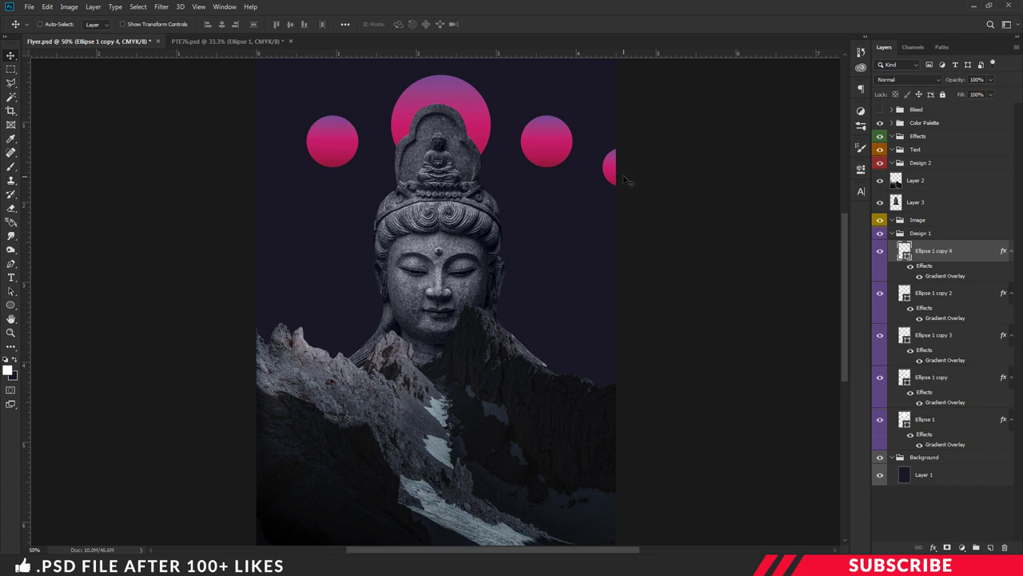
drag(600, 179, 253, 177)
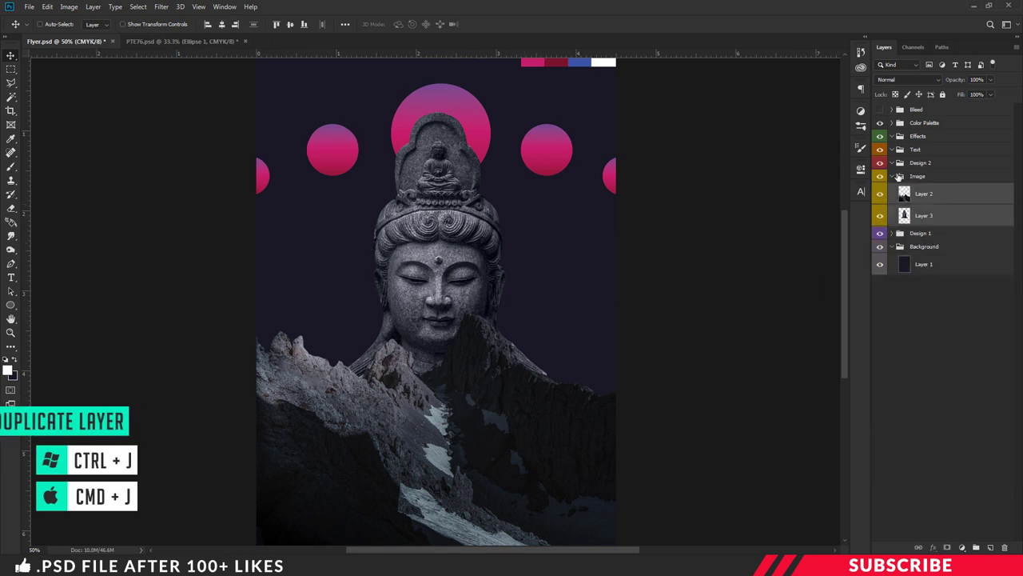
Add a new empty layer in the Design 2 group, keeping white as foreground.
click(899, 175)
click(930, 164)
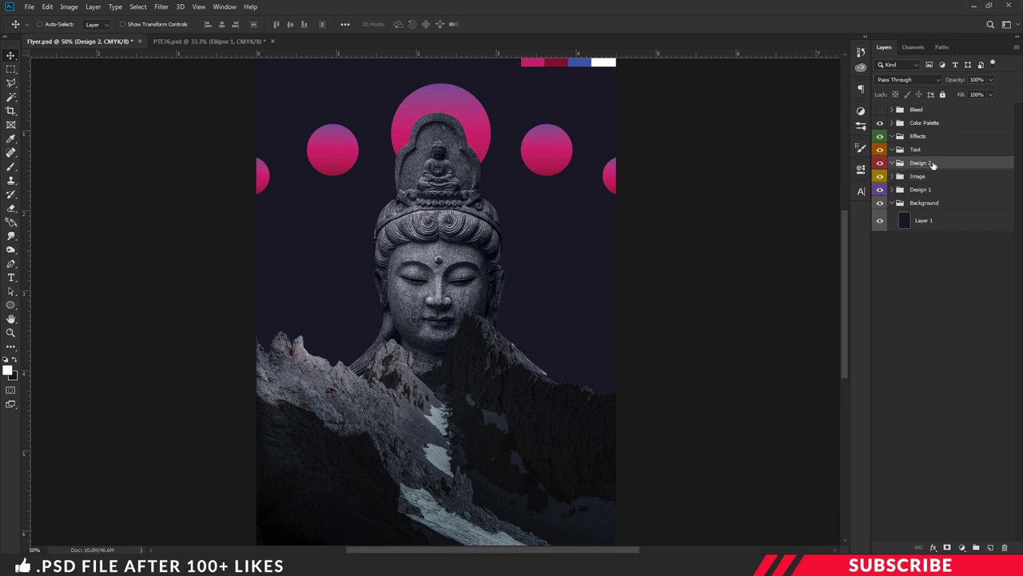
click(991, 548)
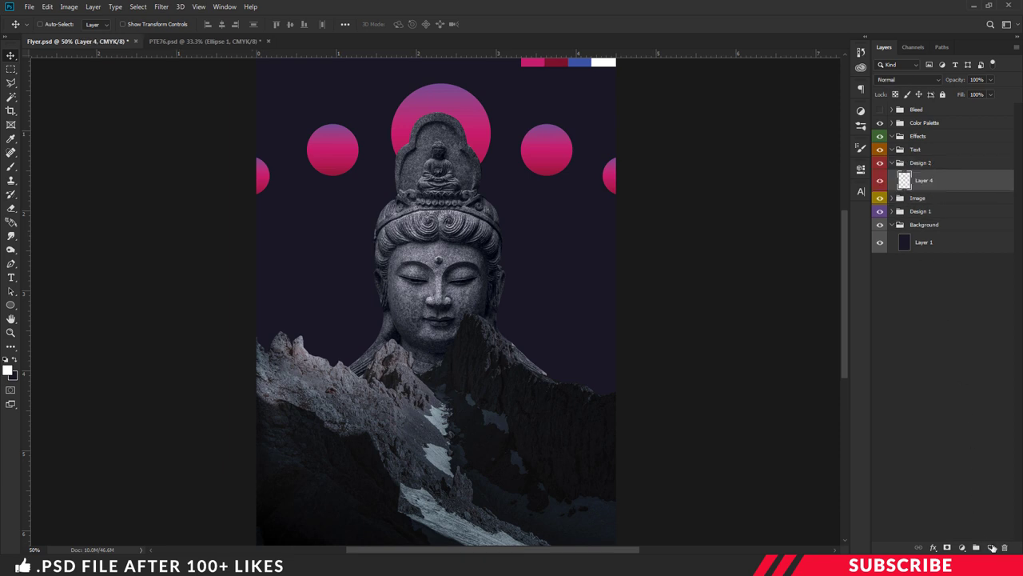
click(8, 370)
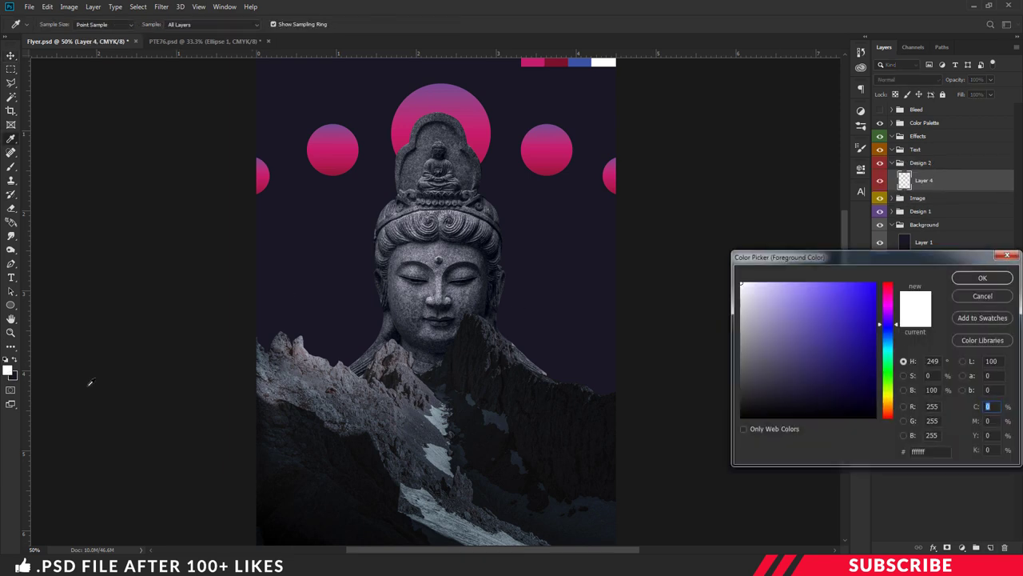
click(983, 278)
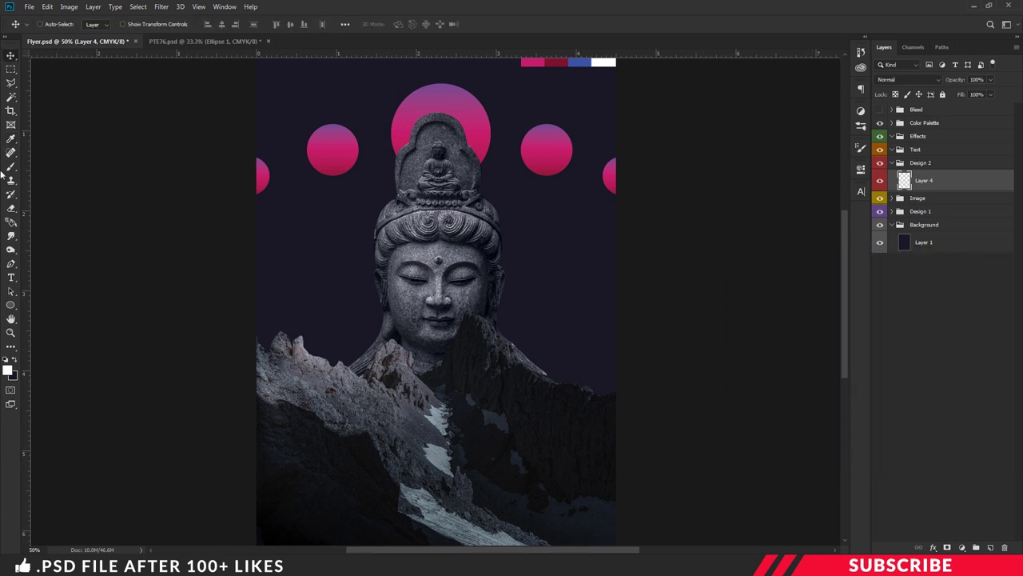
Set up the Polygon tool with 3 sides, no fill and a 30 px white stroke.
drag(9, 308, 66, 334)
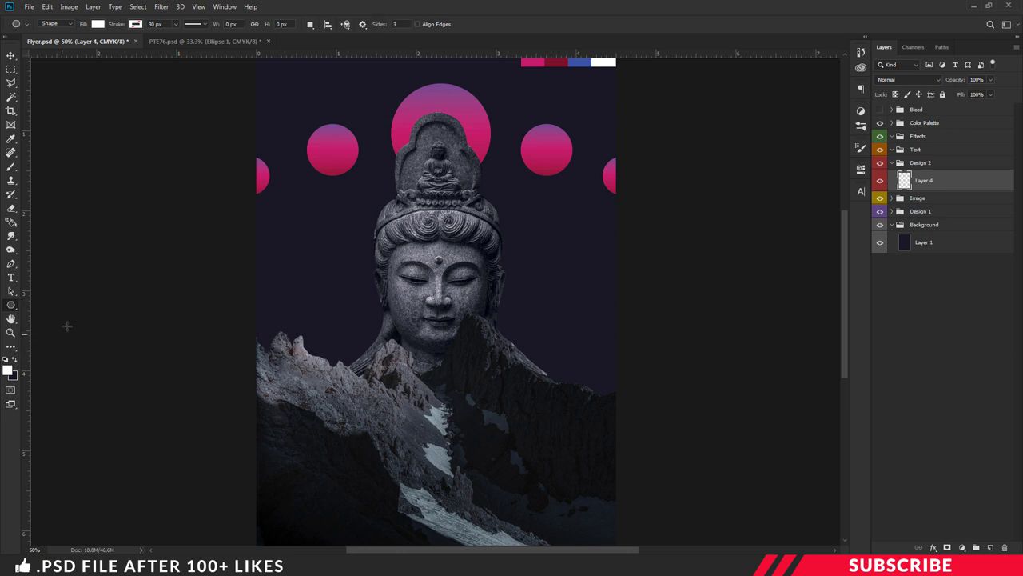
click(97, 25)
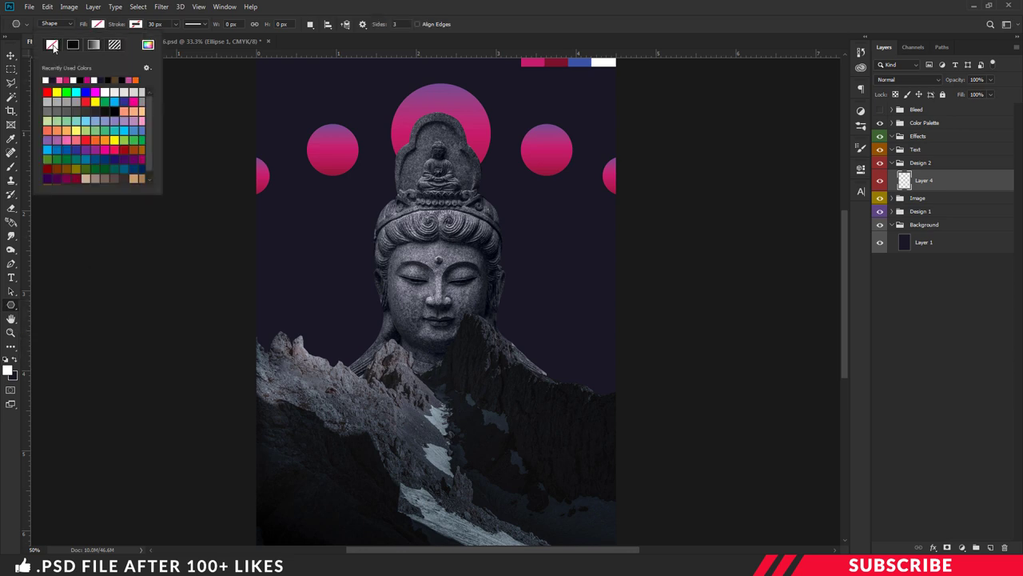
click(136, 24)
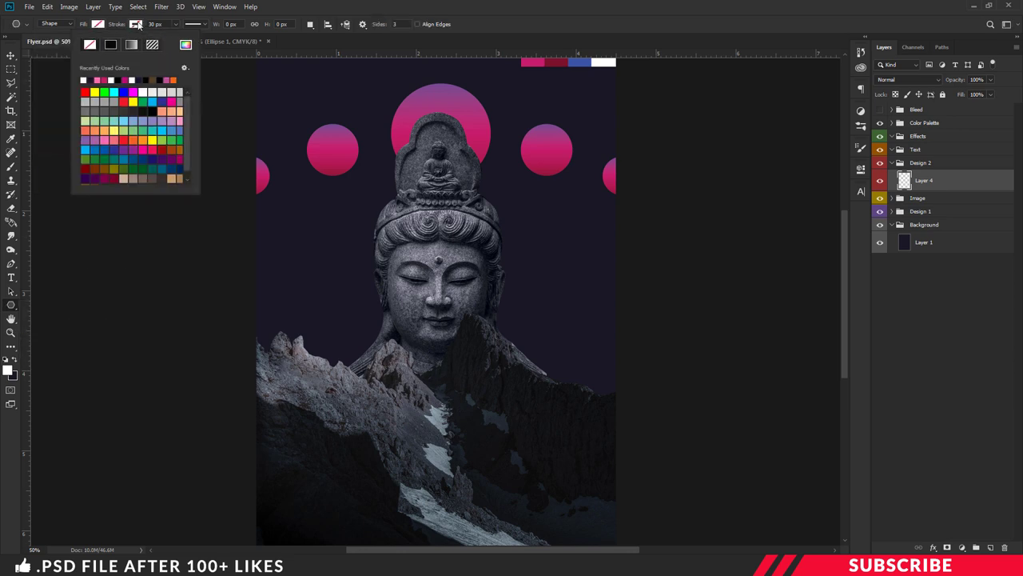
click(184, 46)
click(741, 284)
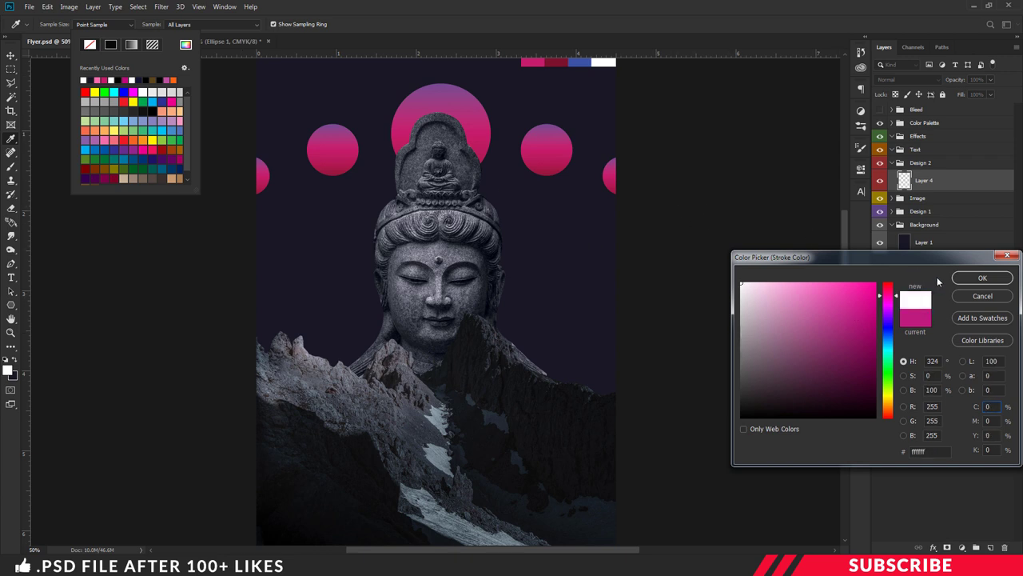
click(982, 278)
click(169, 21)
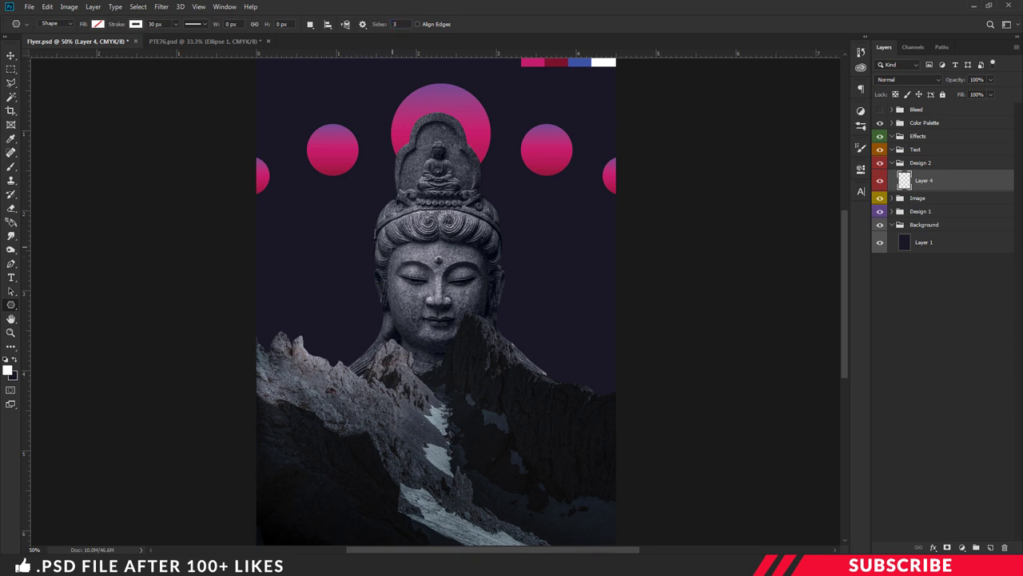
Draw a large inverted triangle outline over the head and move it down to frame the face.
drag(431, 241, 432, 397)
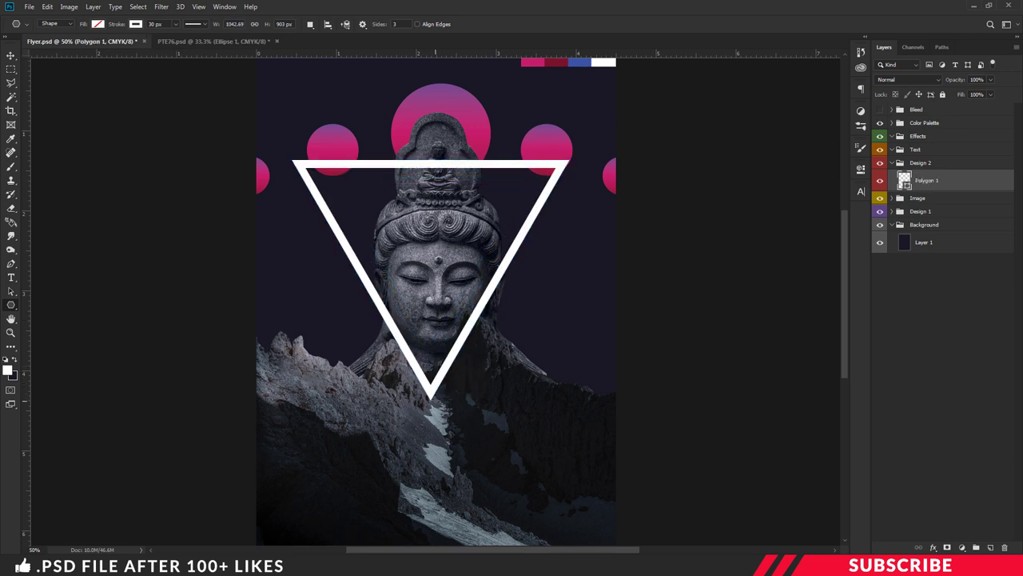
key(v)
drag(446, 253, 454, 295)
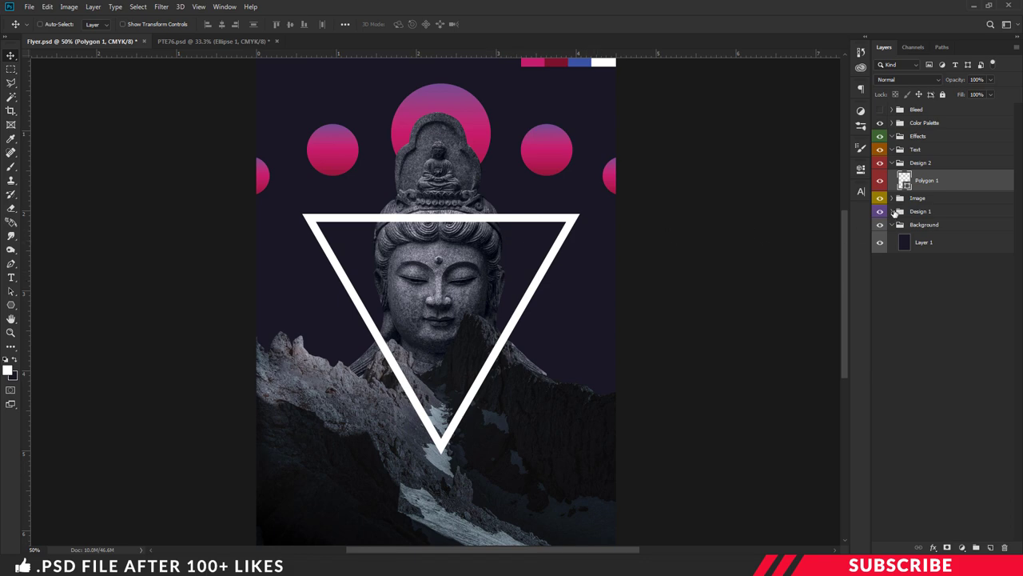
click(893, 211)
click(912, 232)
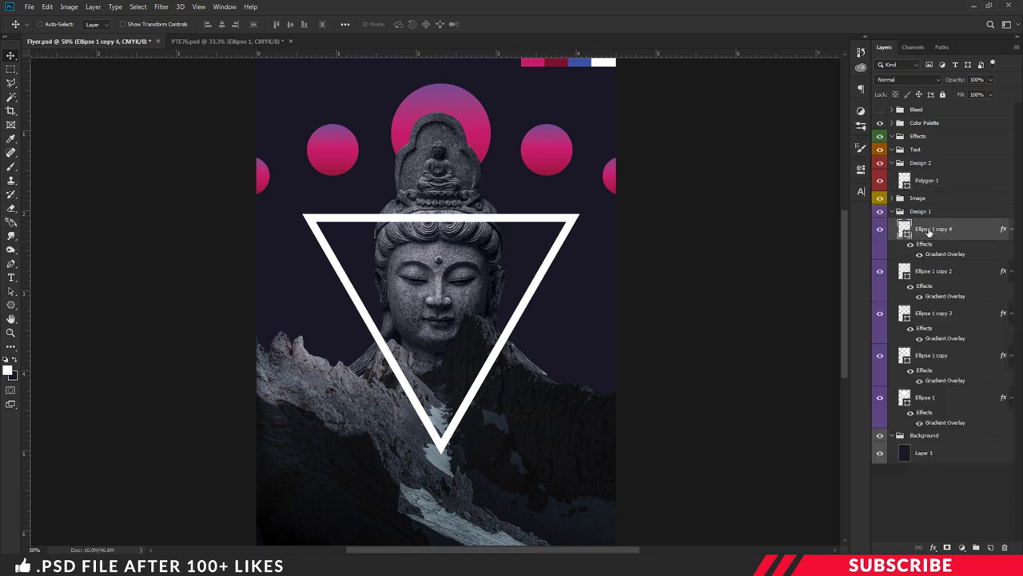
Copy Ellipse 1 copy 4's gradient overlay style and paste it onto the Polygon 1 triangle.
right_click(928, 232)
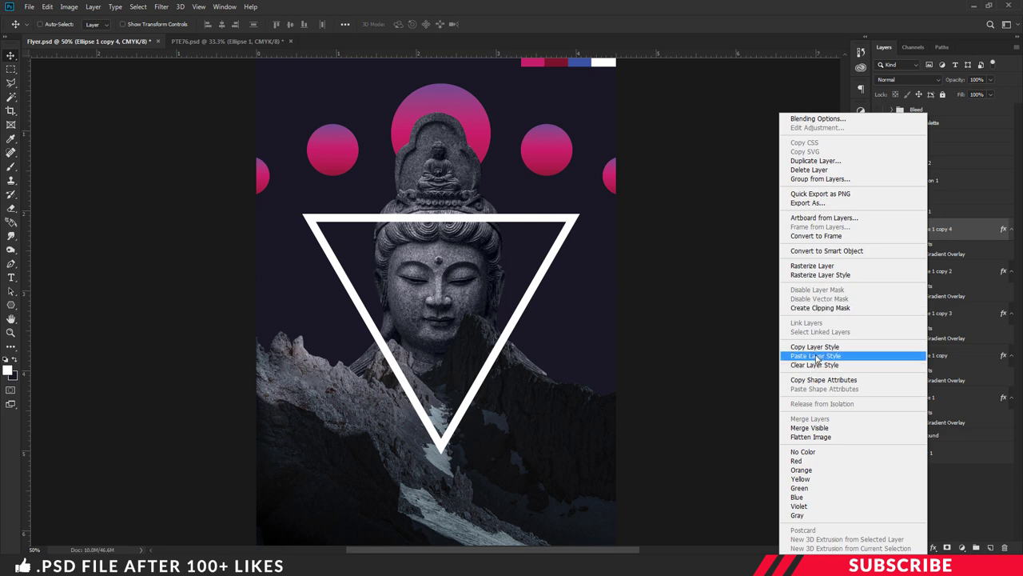
click(822, 347)
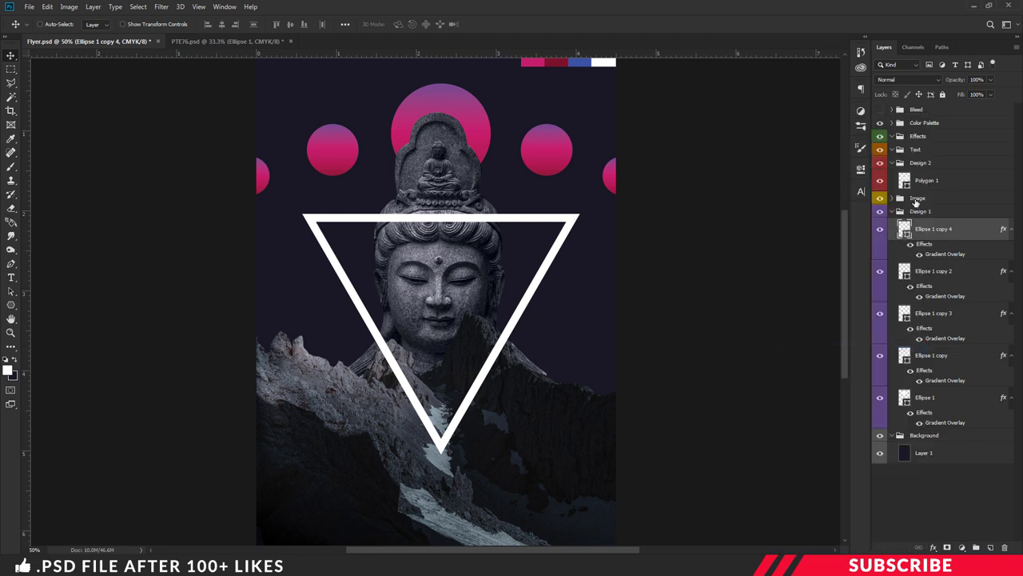
click(911, 181)
right_click(912, 180)
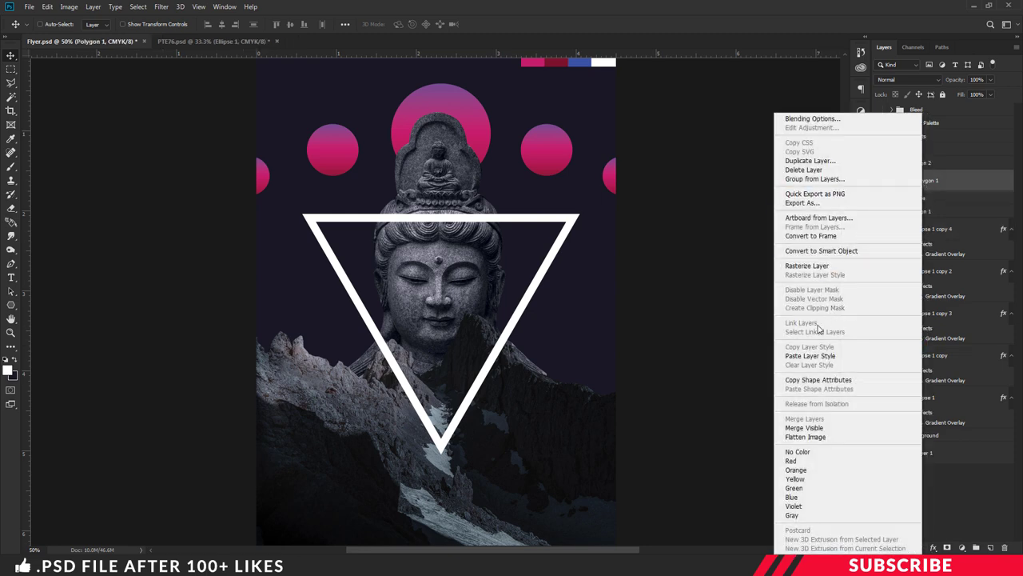
click(812, 356)
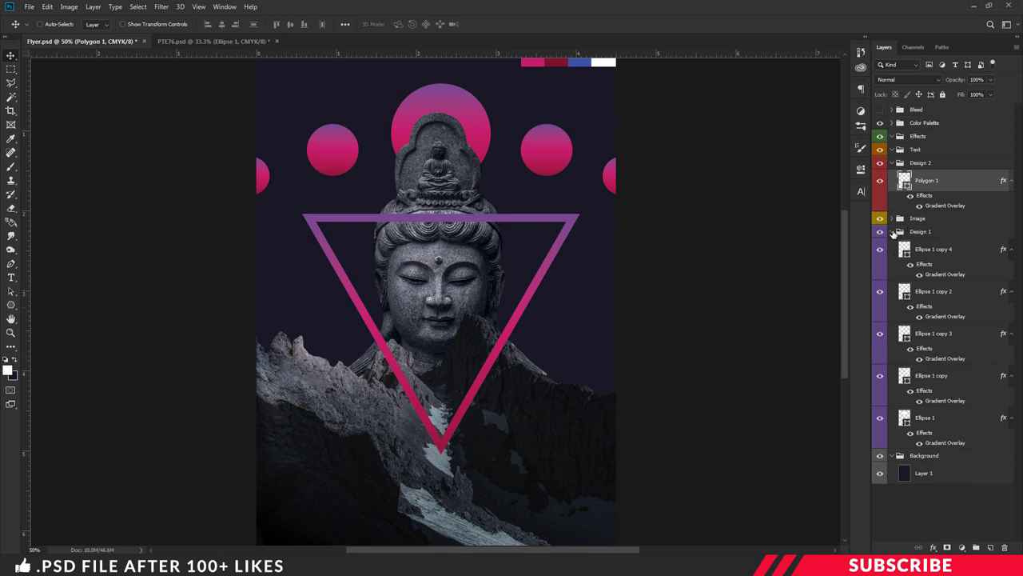
click(893, 231)
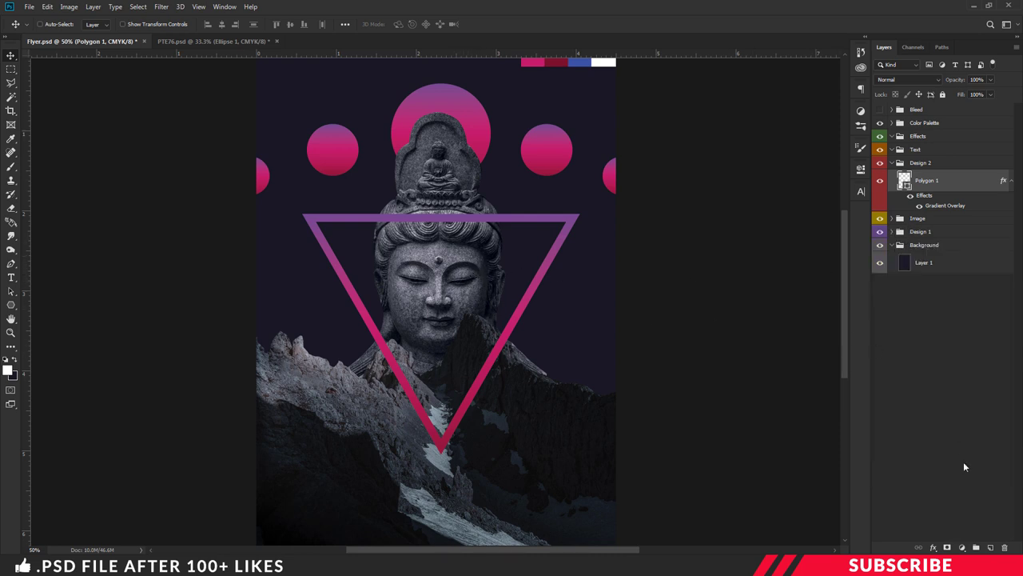
Add a layer mask to Polygon 1 and pick a black Hard Round Pressure Opacity brush.
click(946, 548)
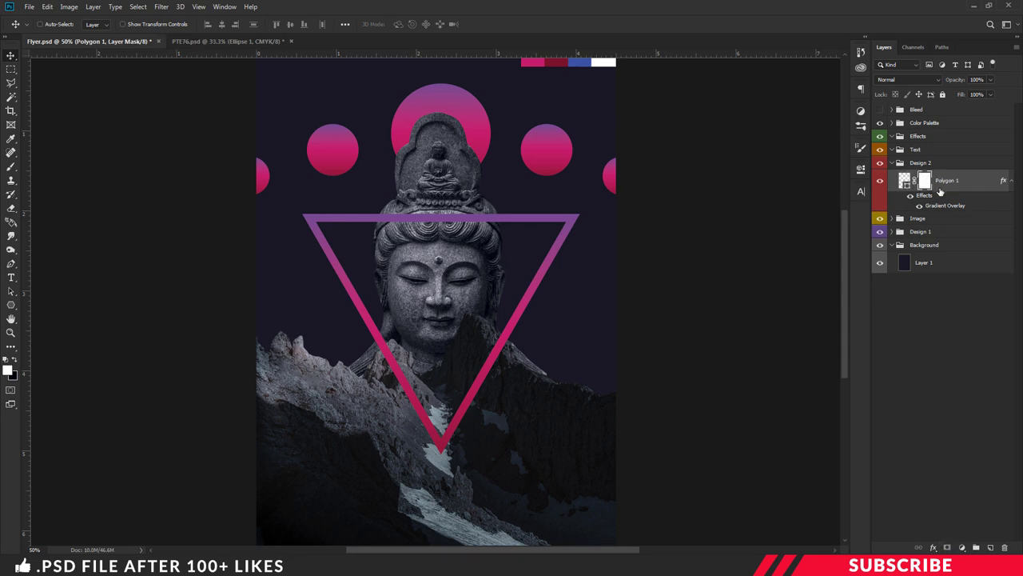
key(ctrl+equal)
key(ctrl+equal)
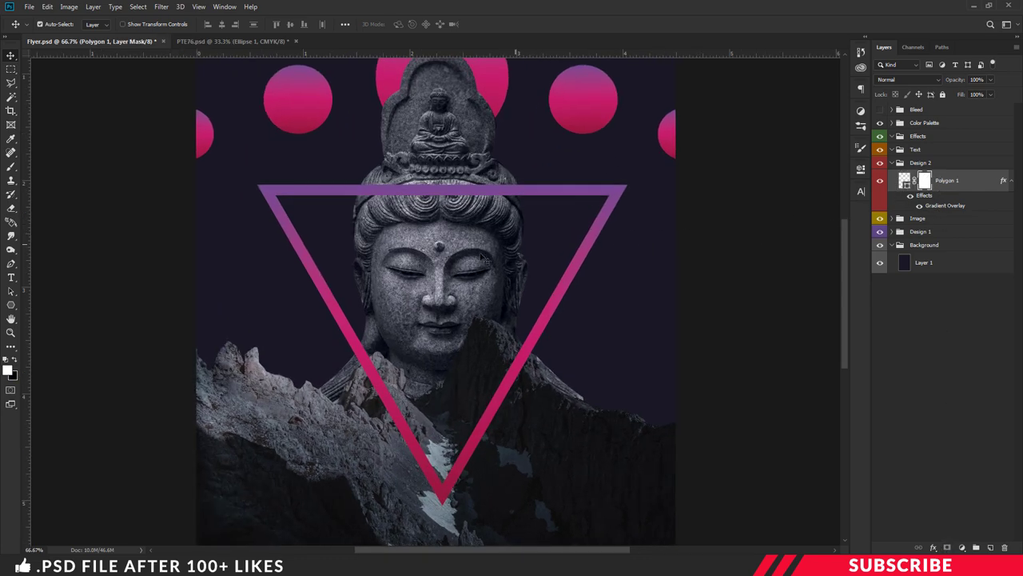
scroll(506, 282, up, 3)
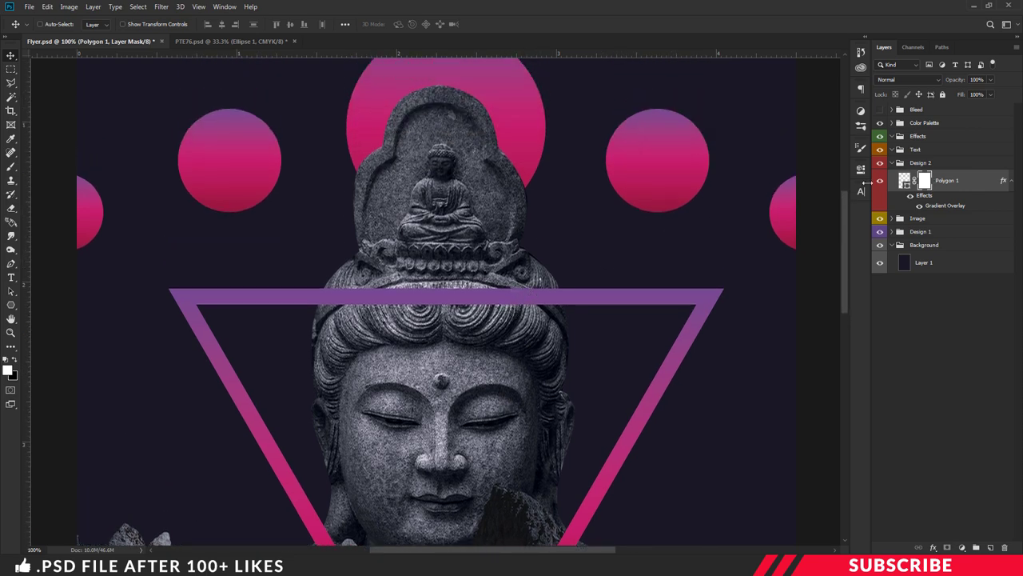
click(7, 369)
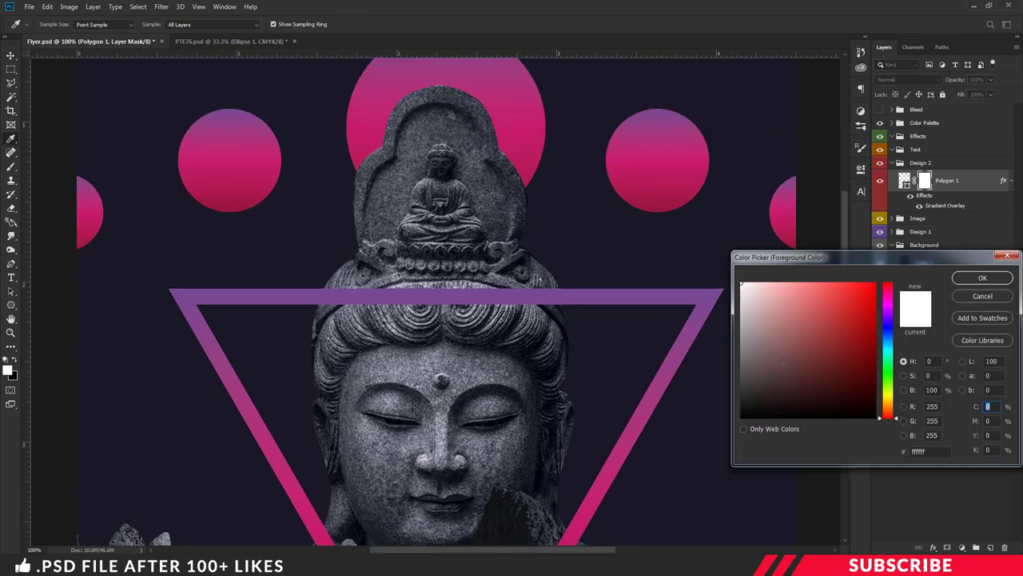
click(985, 277)
key(b)
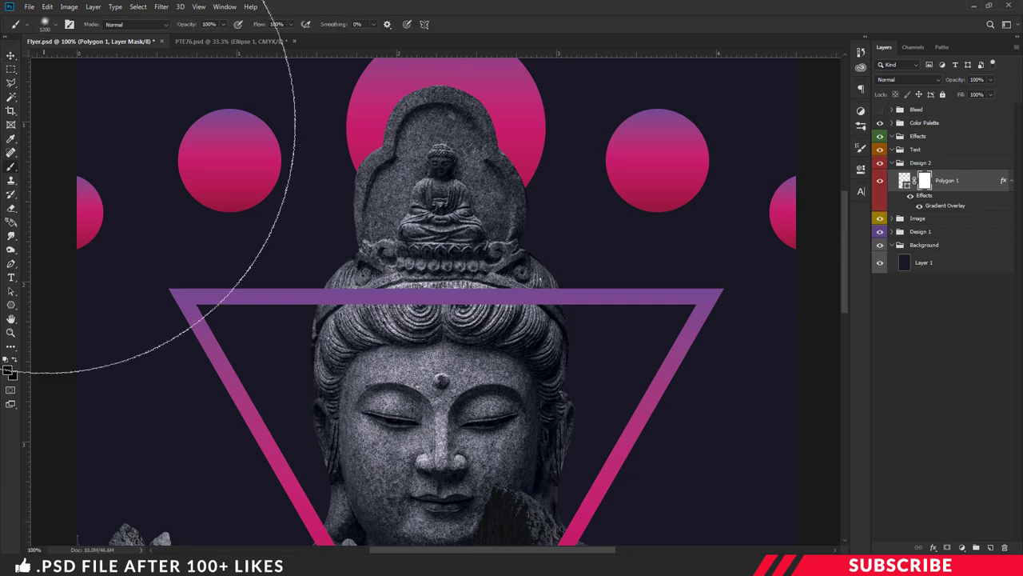
right_click(11, 167)
click(56, 168)
click(53, 24)
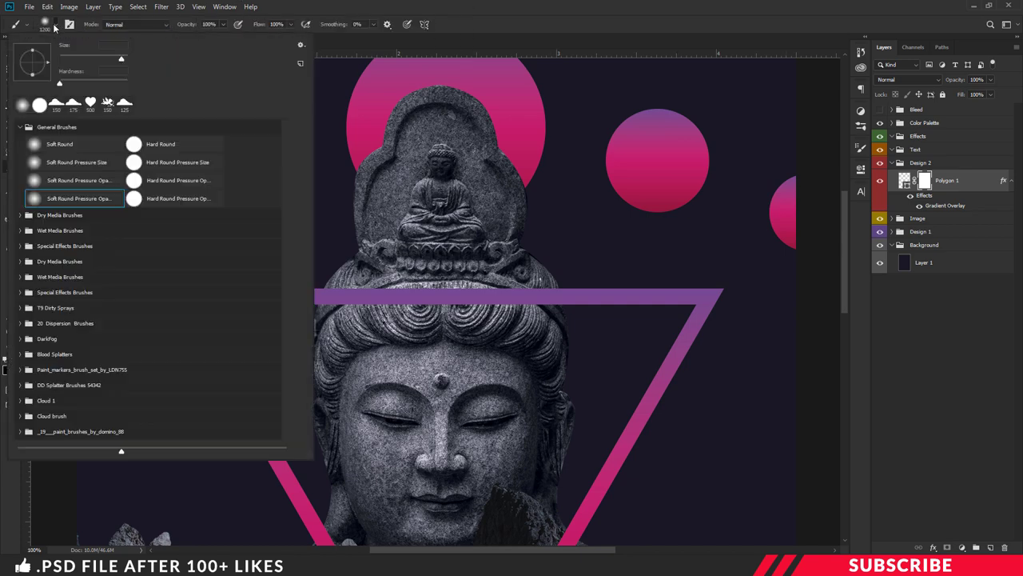
click(153, 198)
Shrink the brush and paint black on the mask to hide the triangle band across the head.
key(Return)
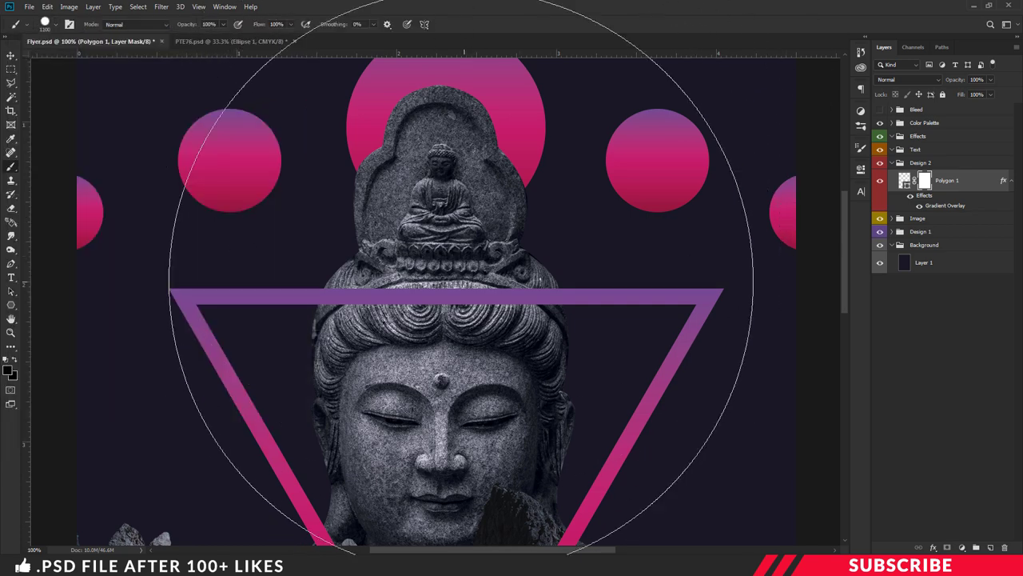
key(bracketleft)
key(bracketleft)
key(bracketleft)
key(bracketleft)
key(bracketleft)
key(bracketleft)
key(bracketleft)
key(bracketleft)
key(bracketleft)
key(bracketleft)
key(bracketleft)
key(bracketleft)
key(bracketleft)
key(bracketleft)
key(bracketleft)
key(bracketleft)
key(bracketleft)
key(bracketleft)
key(bracketleft)
key(bracketleft)
key(ctrl+equal)
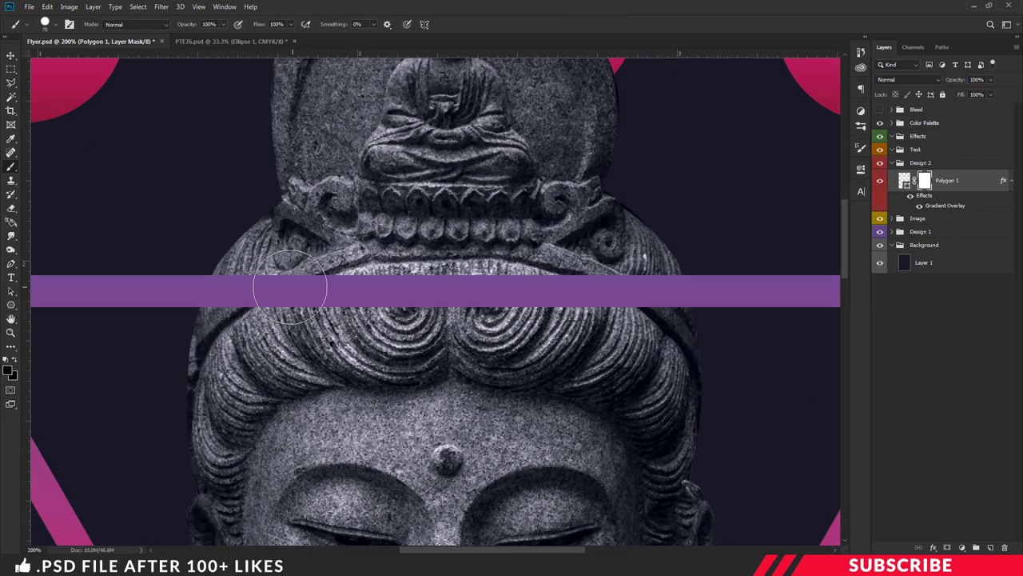
mouse_move(239, 285)
mouse_down()
mouse_move(670, 290)
mouse_move(665, 276)
mouse_move(668, 315)
mouse_move(664, 304)
mouse_up()
mouse_move(243, 295)
mouse_down()
mouse_move(238, 286)
mouse_move(229, 309)
mouse_up()
key(ctrl+minus)
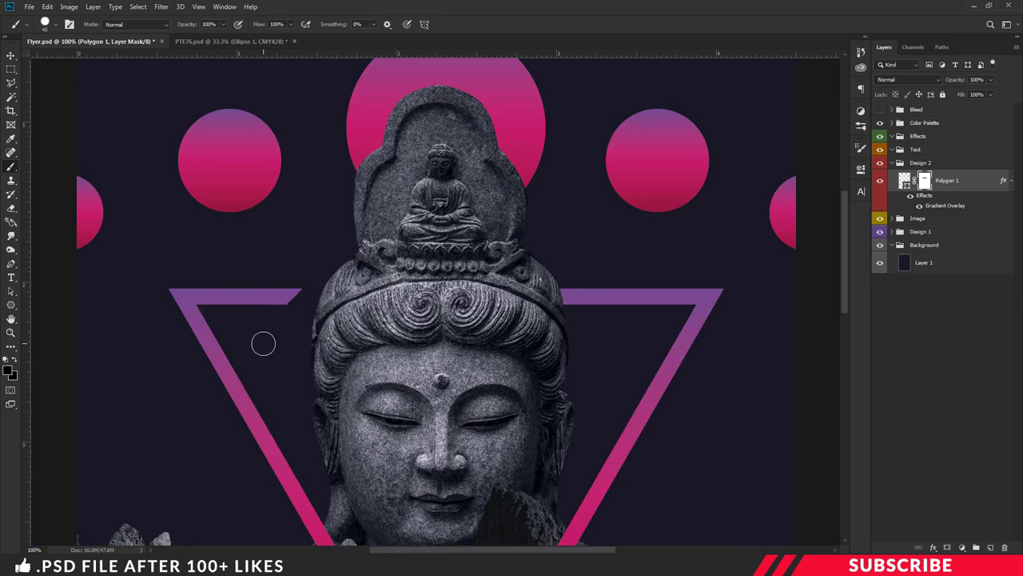
Paint white on the mask to restore the triangle band beside the head, then zoom out.
click(10, 369)
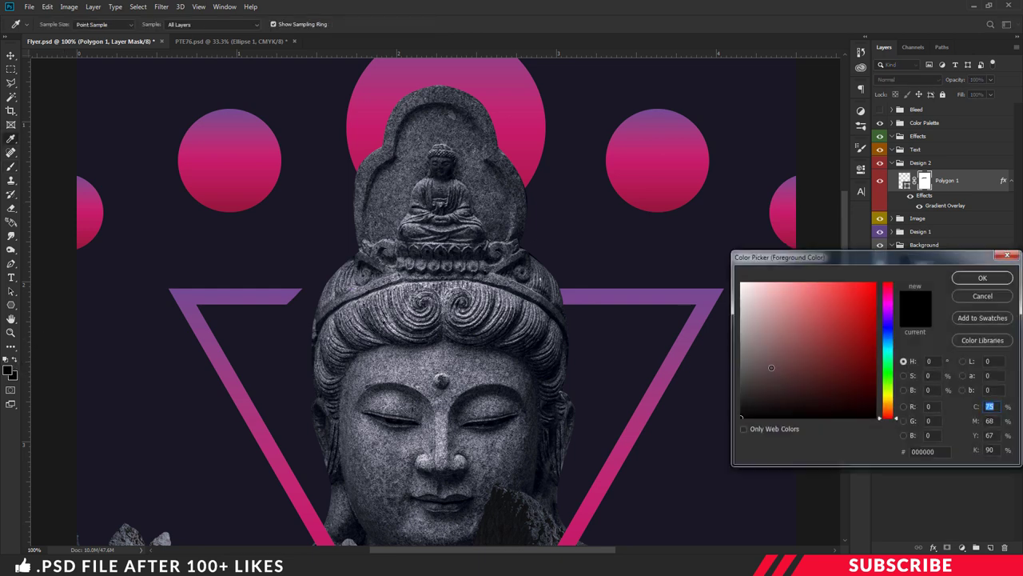
click(741, 283)
click(977, 280)
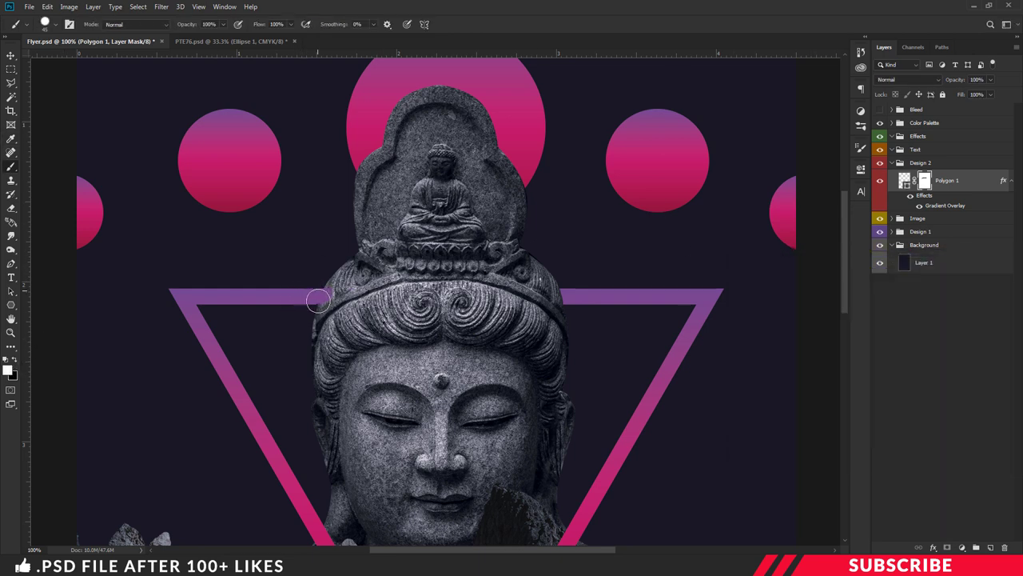
mouse_move(313, 297)
mouse_down()
mouse_move(366, 297)
mouse_move(341, 296)
mouse_move(340, 307)
mouse_move(355, 288)
mouse_move(331, 304)
mouse_up()
key(x)
key(ctrl+minus)
scroll(564, 262, down, 2)
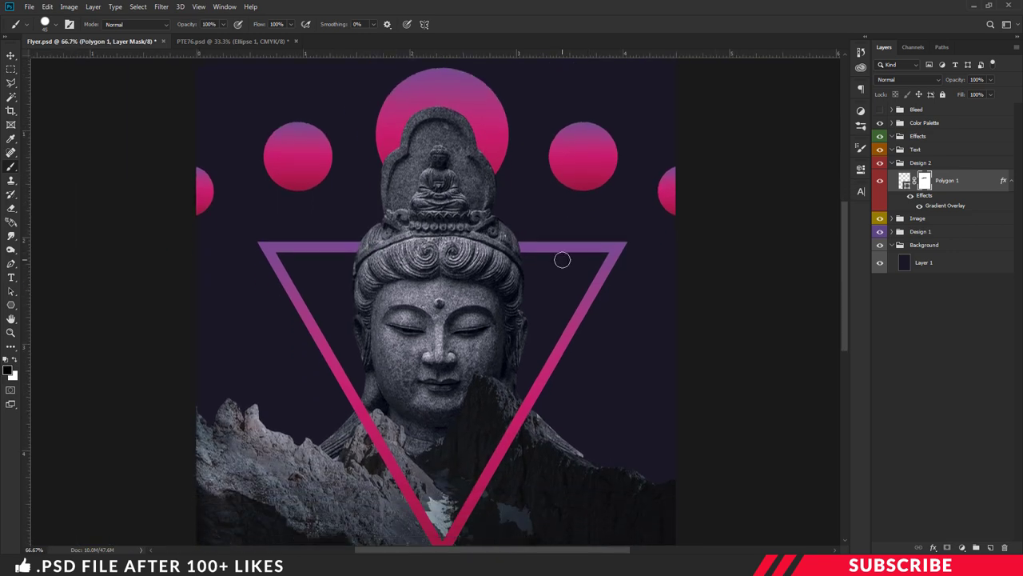
key(ctrl+minus)
click(10, 55)
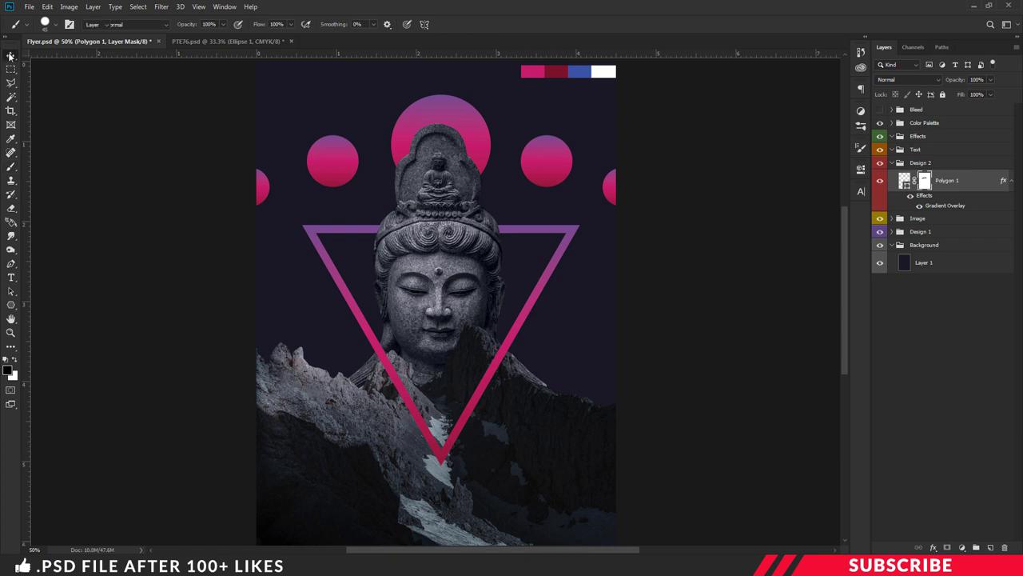
key(ctrl+minus)
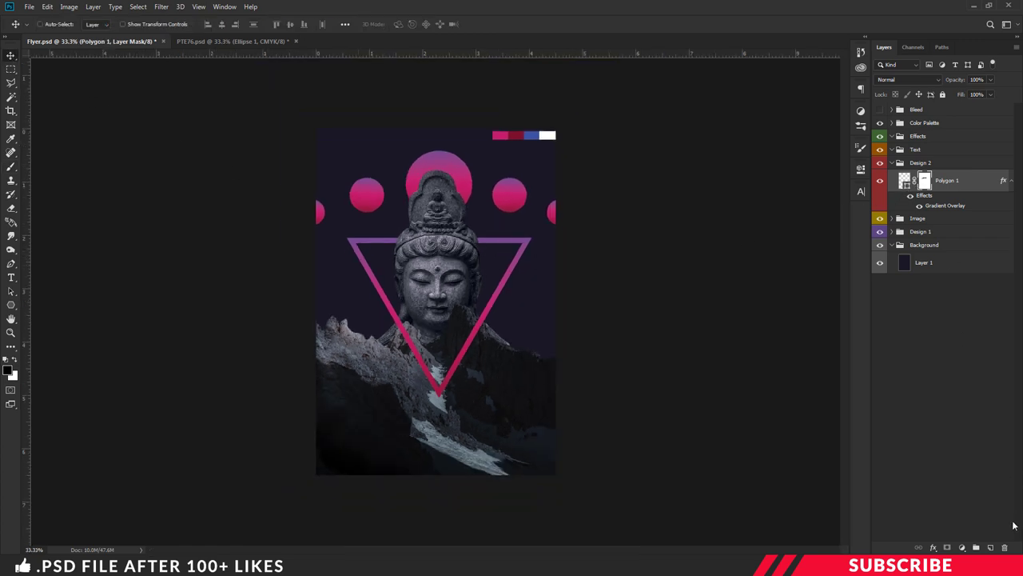
Create a new layer and set the Rectangle tool to white fill with no stroke.
key(x)
click(992, 548)
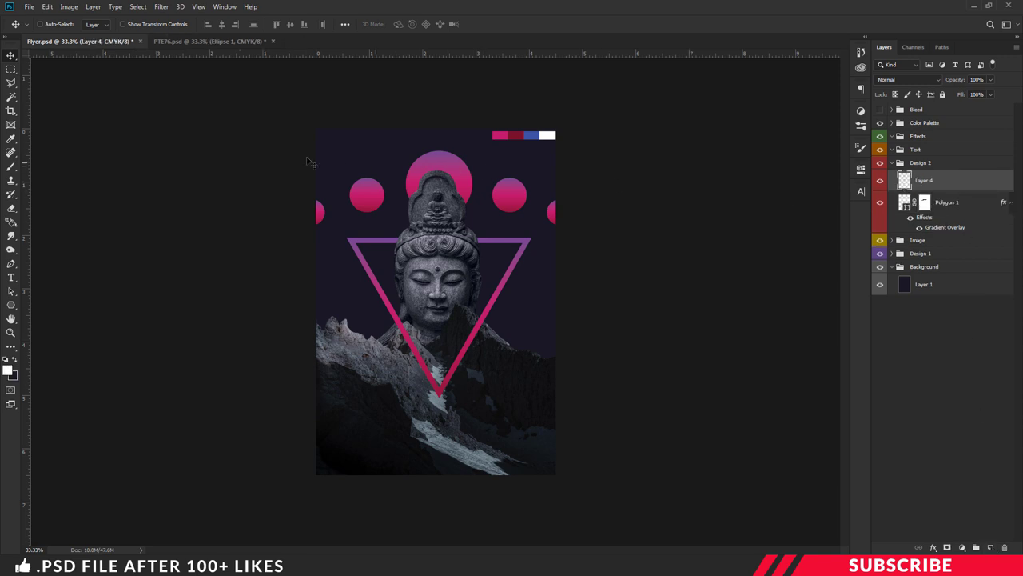
key(shift+u)
right_click(11, 306)
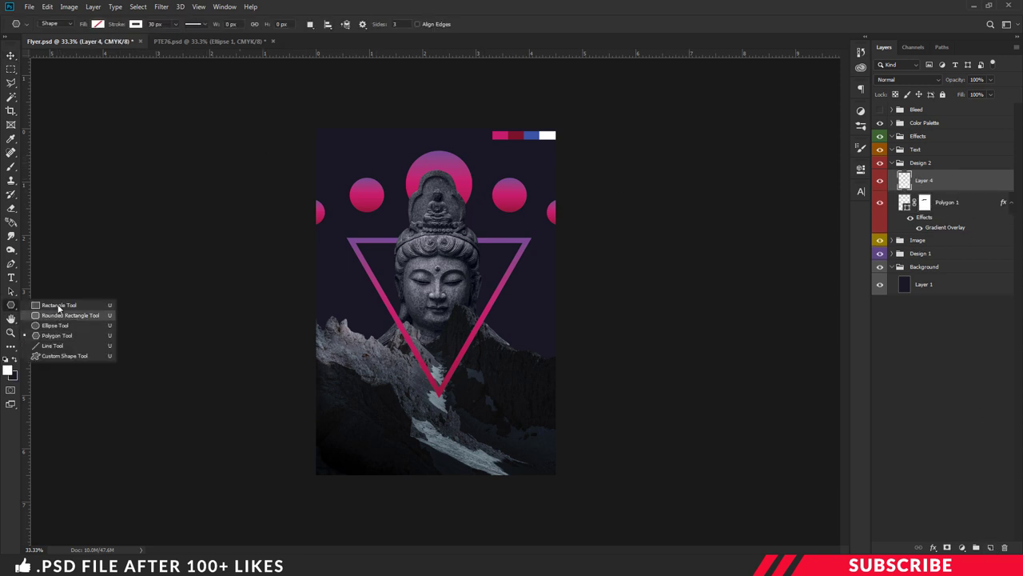
click(72, 307)
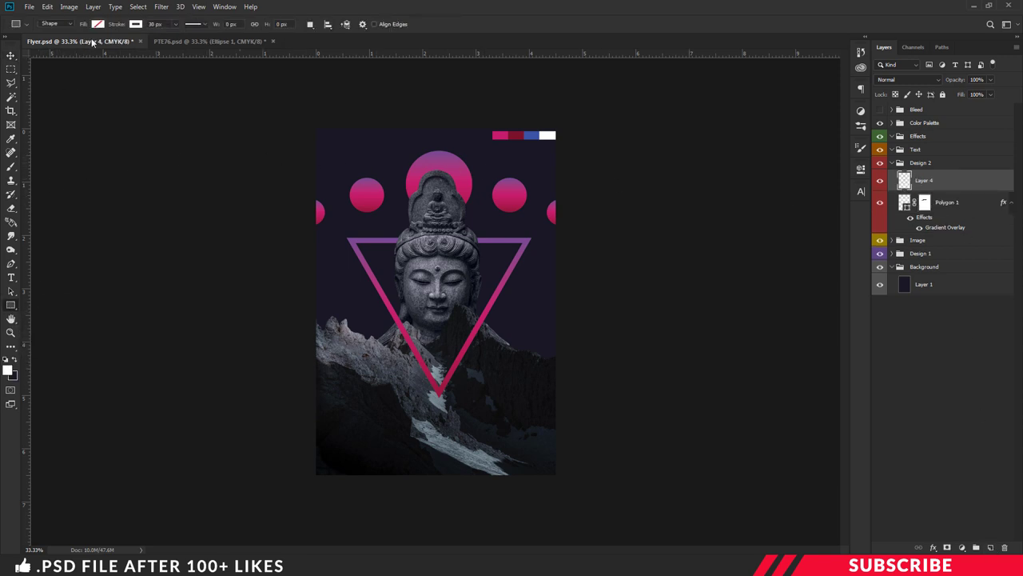
click(98, 25)
click(148, 45)
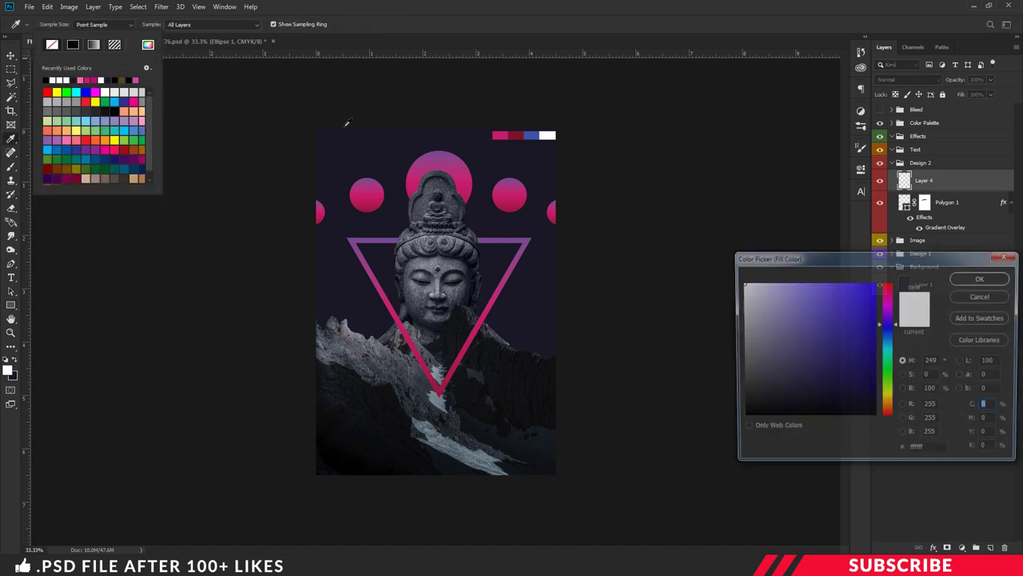
click(973, 277)
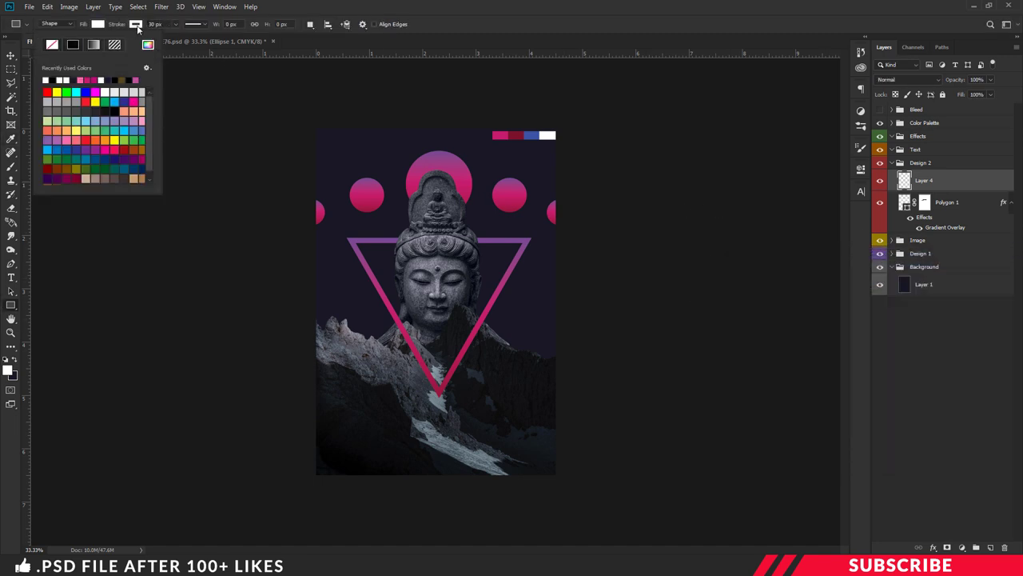
click(135, 24)
click(339, 8)
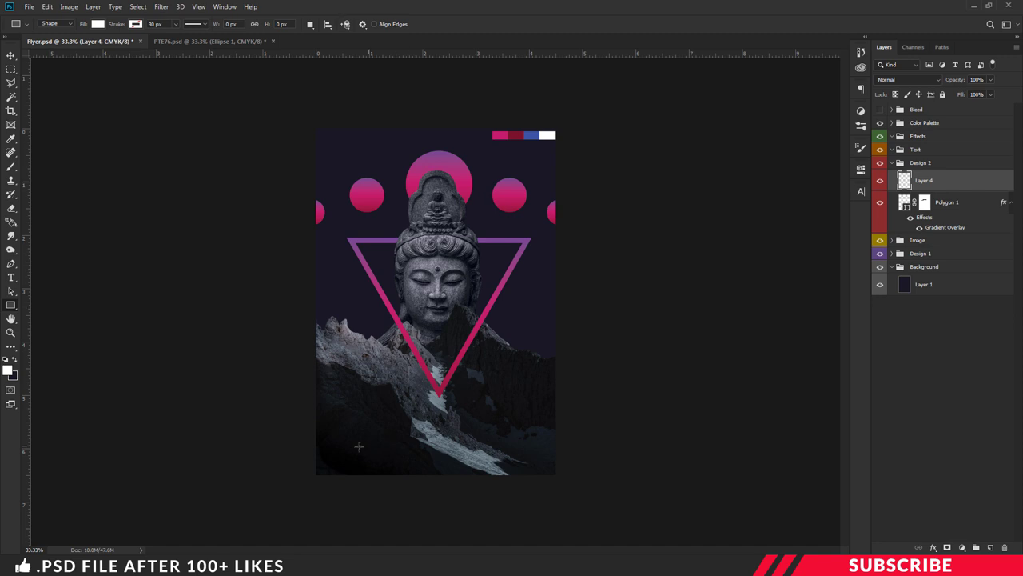
Draw a thin white 27 × 276 px vertical bar near the flyer's lower-left corner.
drag(344, 432, 347, 480)
key(ctrl+plus)
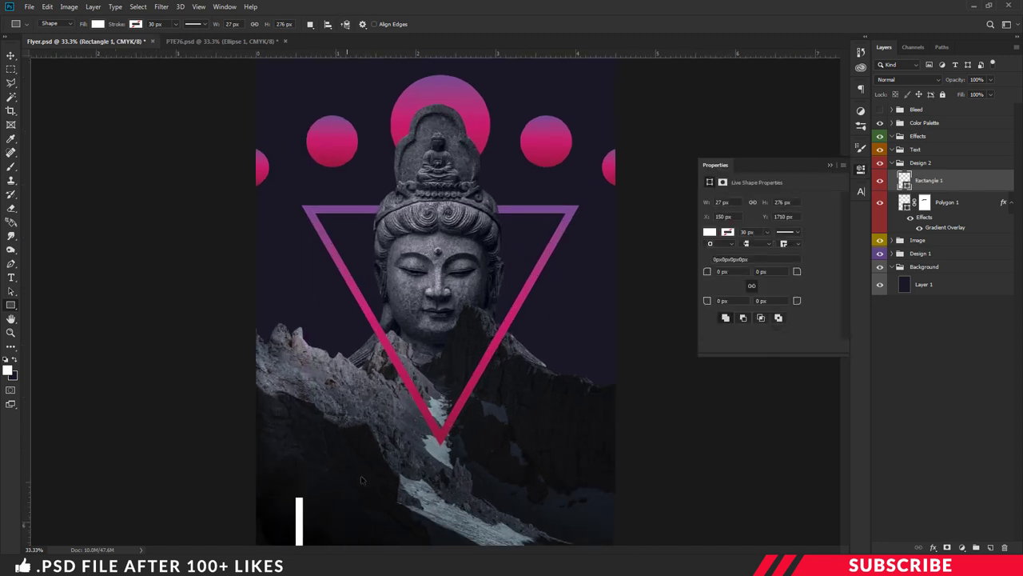
scroll(362, 479, down, 4)
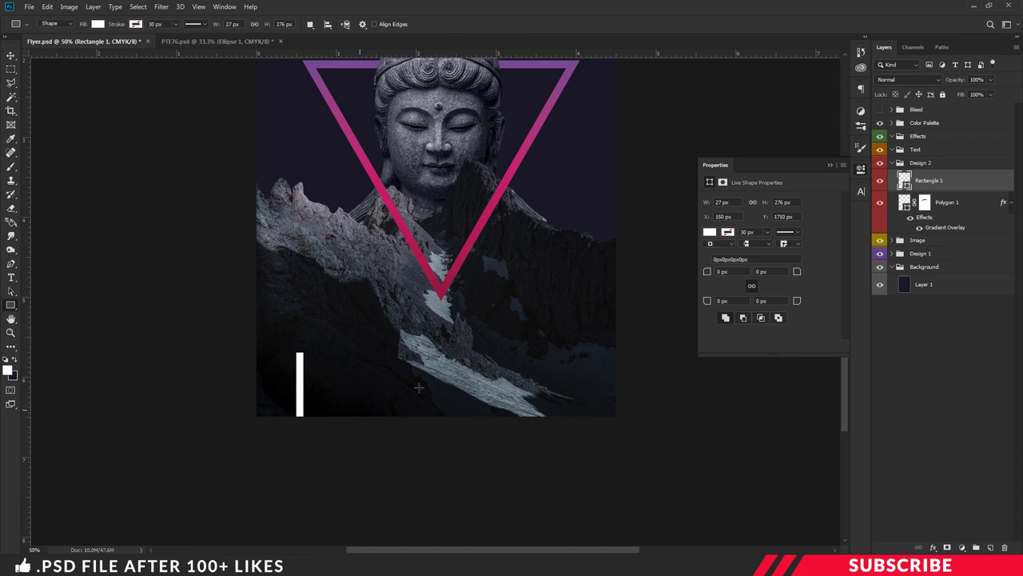
click(860, 170)
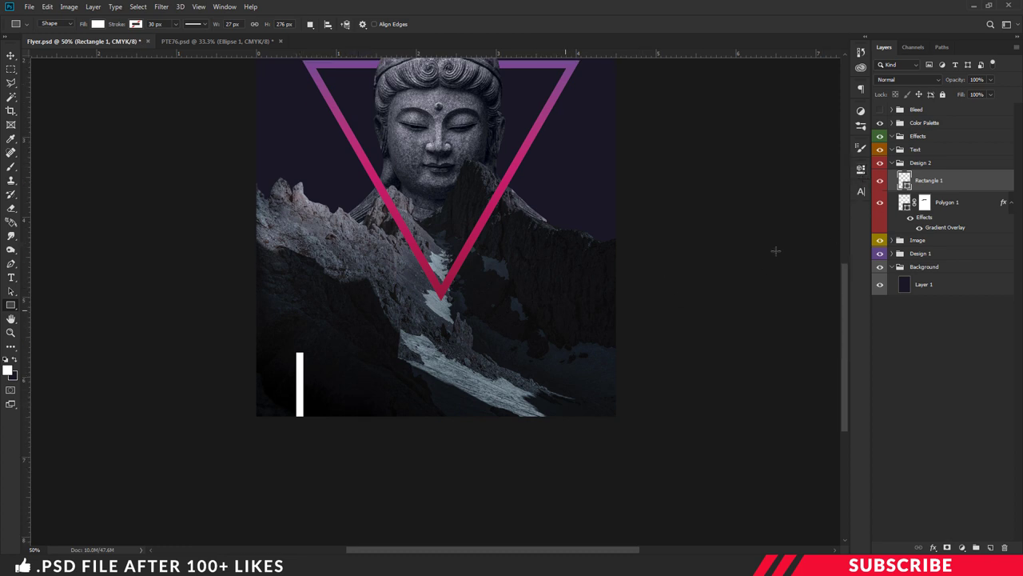
Paste the gradient style onto Rectangle 1 and Alt-drag copies into bar pairs at both lower corners.
right_click(946, 184)
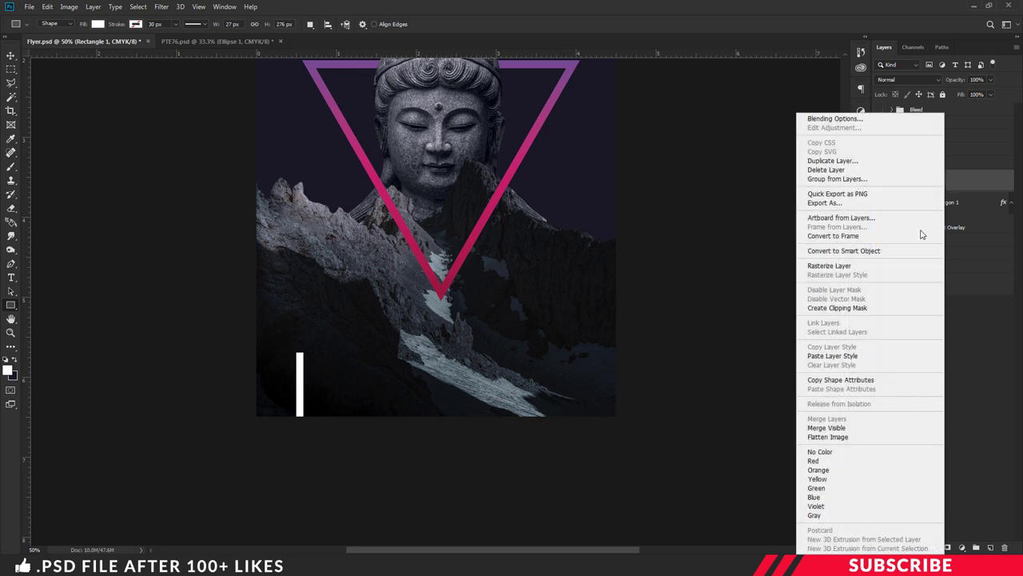
click(861, 360)
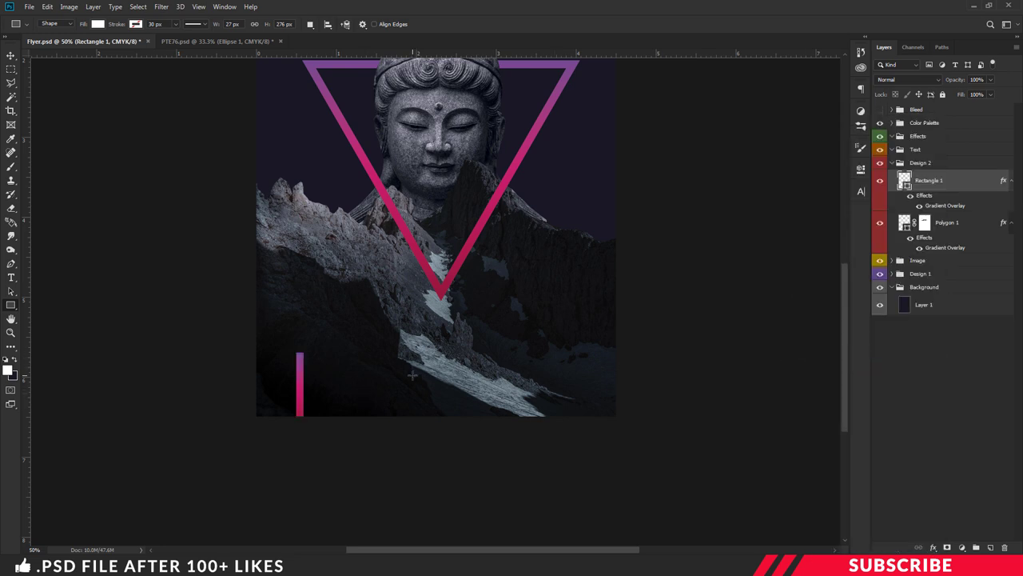
click(11, 55)
drag(301, 389, 287, 361)
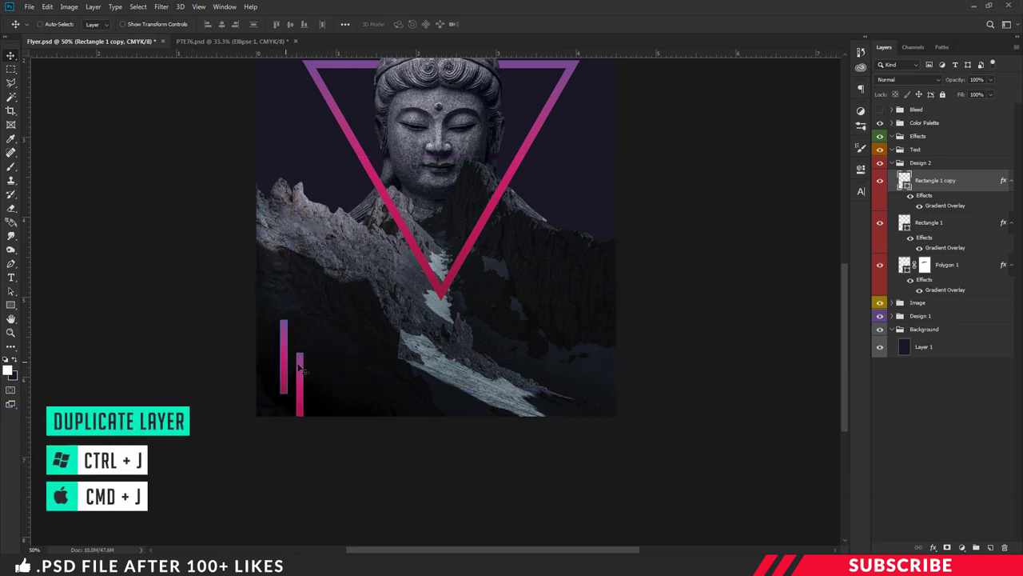
drag(400, 395, 548, 424)
key(ctrl+minus)
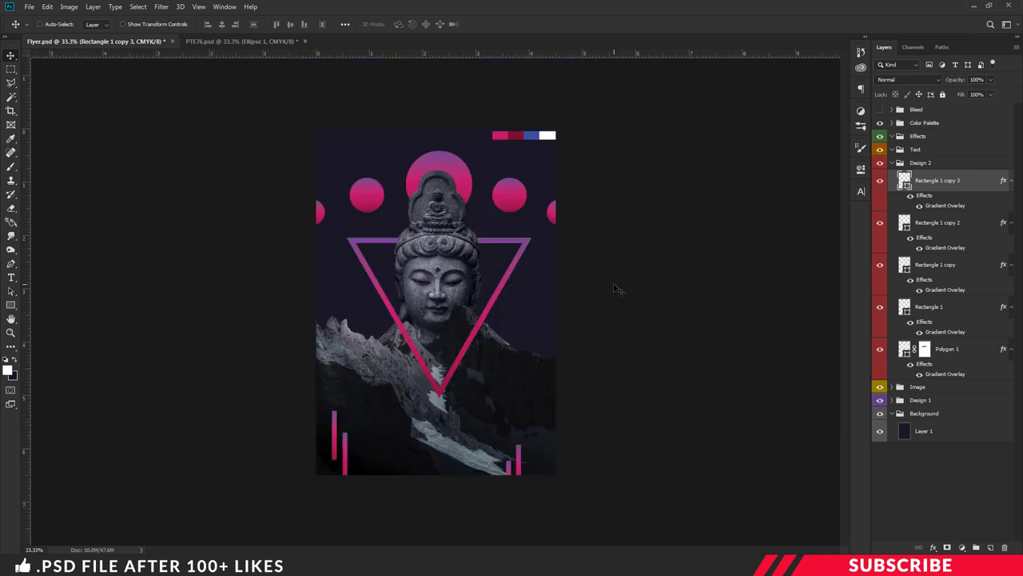
click(892, 163)
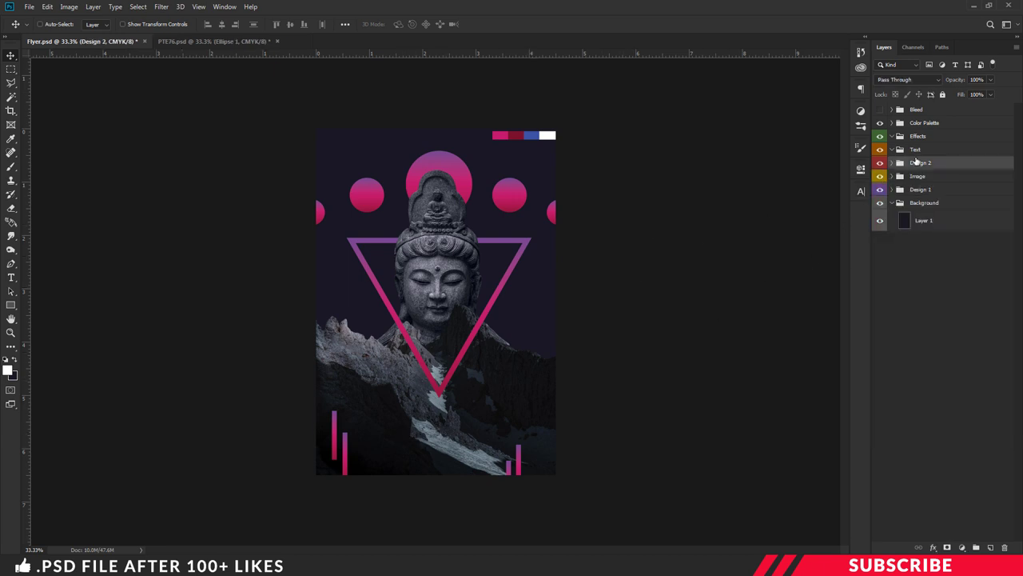
Type a white Lato Regular ELECTRO title on the lower poster inside the Text group.
click(916, 150)
click(991, 548)
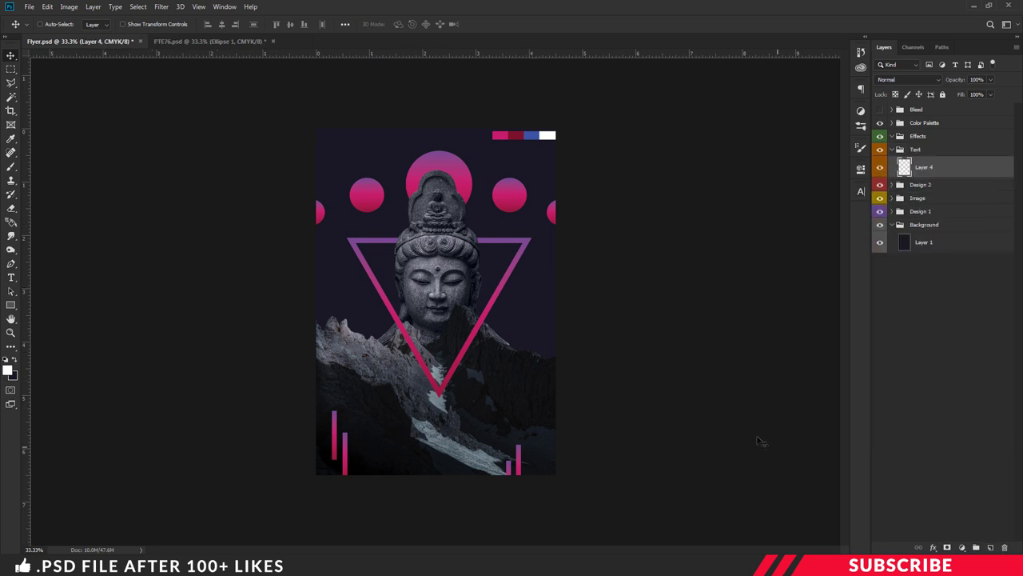
key(t)
click(8, 369)
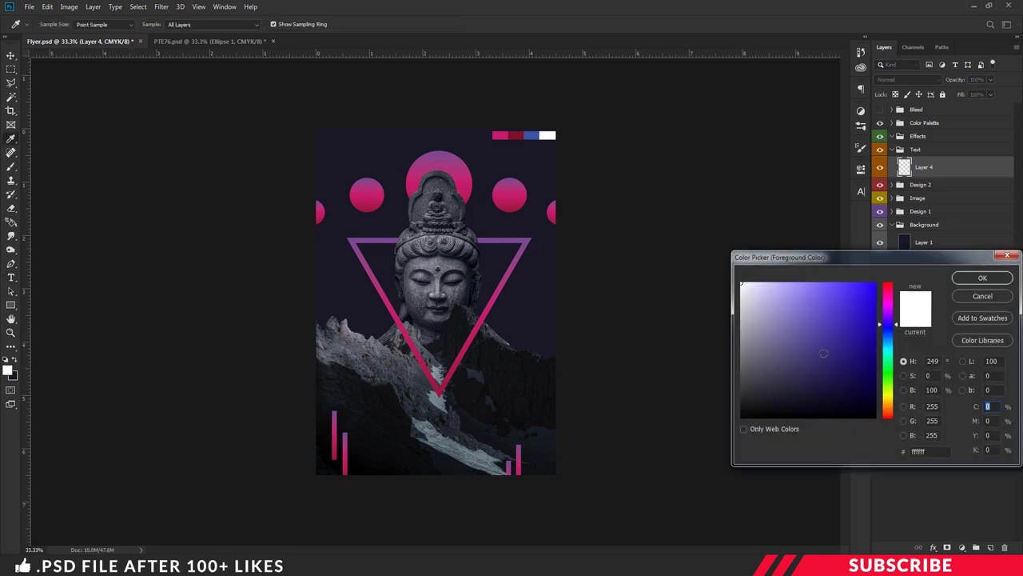
click(983, 277)
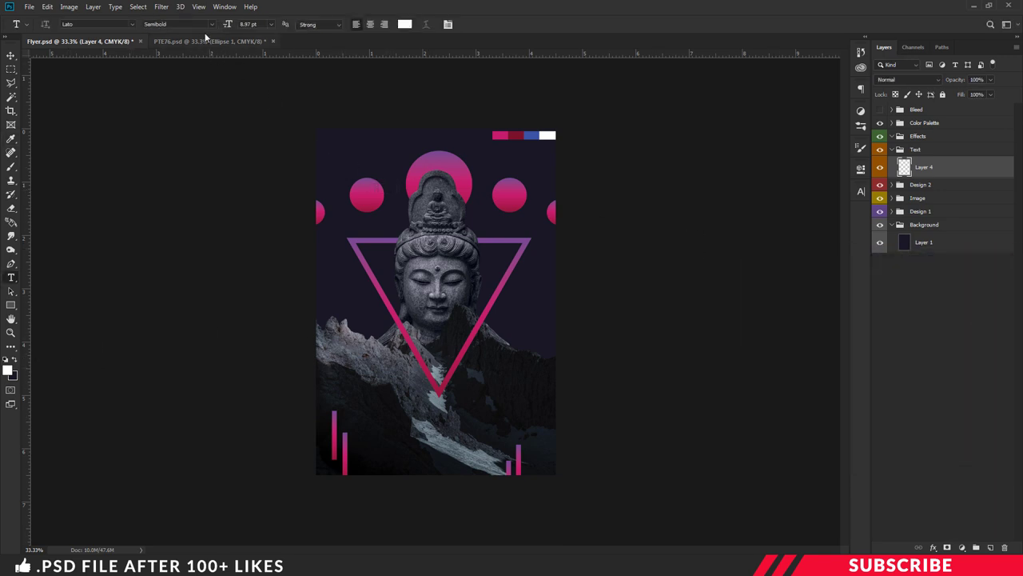
click(258, 24)
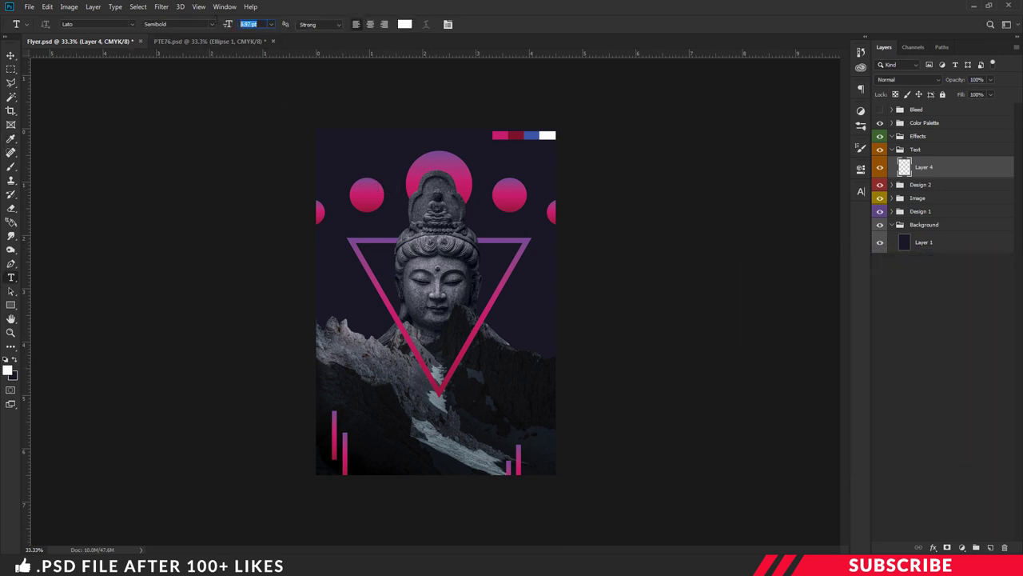
click(214, 24)
click(187, 86)
click(387, 422)
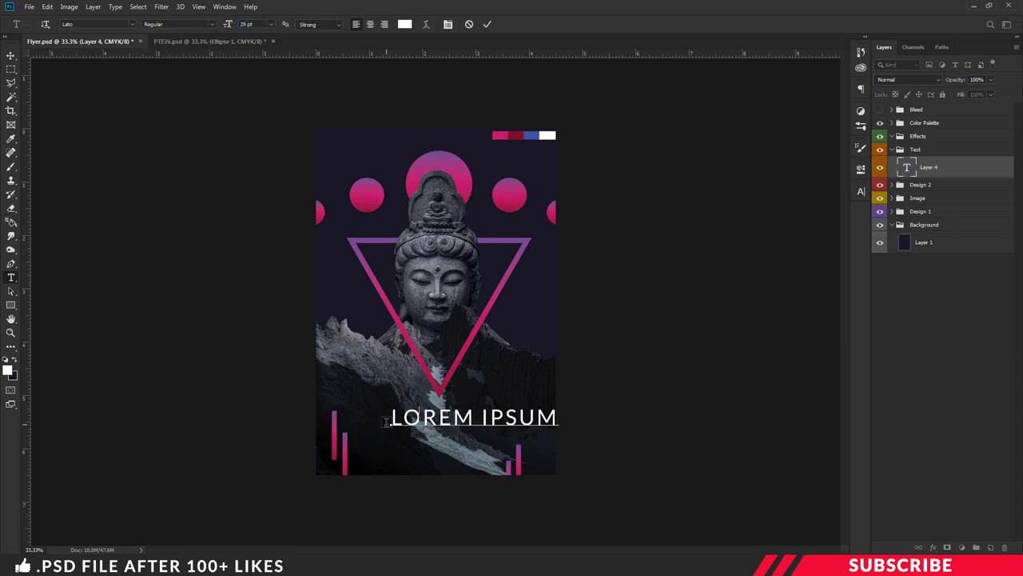
text(ELECTRO)
key(ctrl+plus)
Duplicate the title into a smaller 29.12.26 date line beneath ELECTRO.
key(ctrl+Return)
drag(436, 384, 436, 410)
double_click(400, 419)
text(.26)
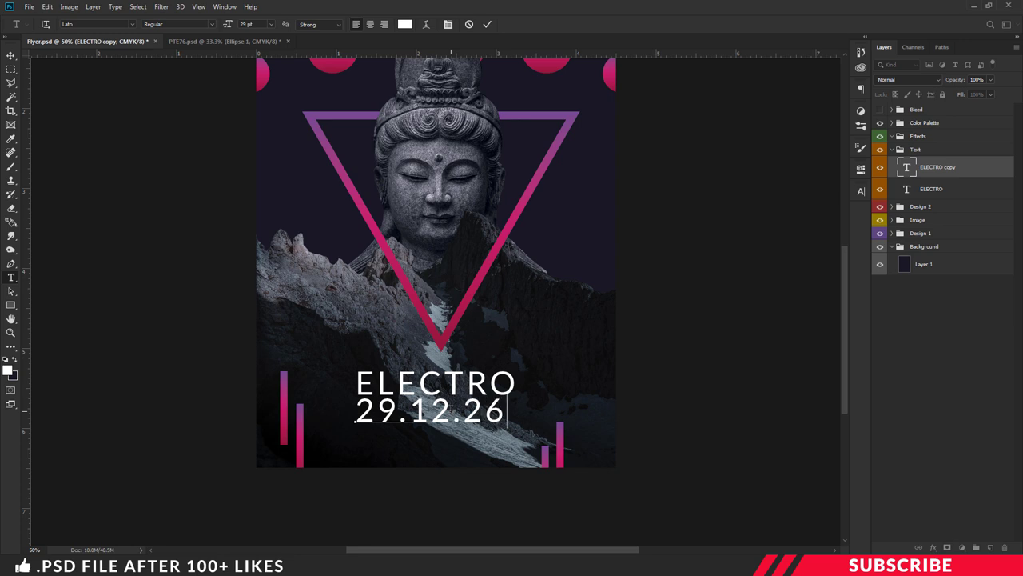
key(ctrl+t)
drag(452, 424, 408, 408)
key(Return)
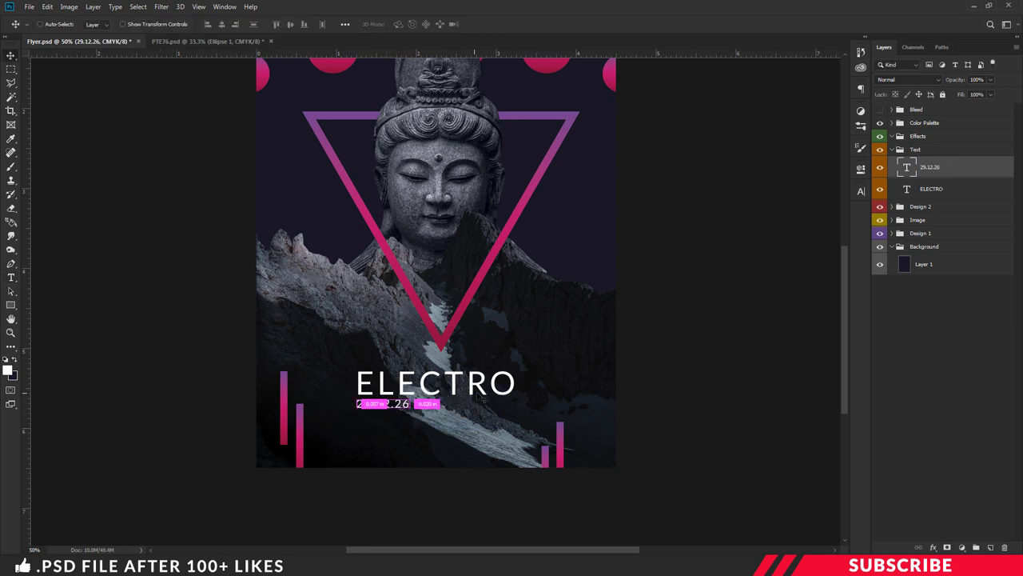
Duplicate the date, move it beside the triangle, and change it to YOURSITE.COM at 7 pt.
scroll(406, 415, up, 2)
key(ctrl+j)
drag(392, 445, 551, 314)
key(t)
click(534, 315)
key(ctrl+a)
text(YOURSITE.COM)
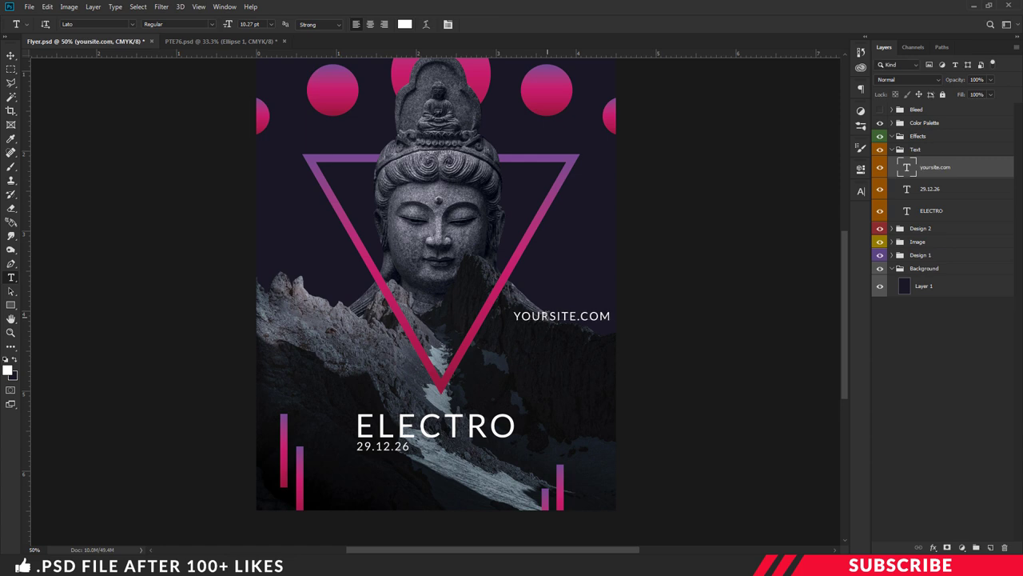
key(ctrl+a)
click(272, 24)
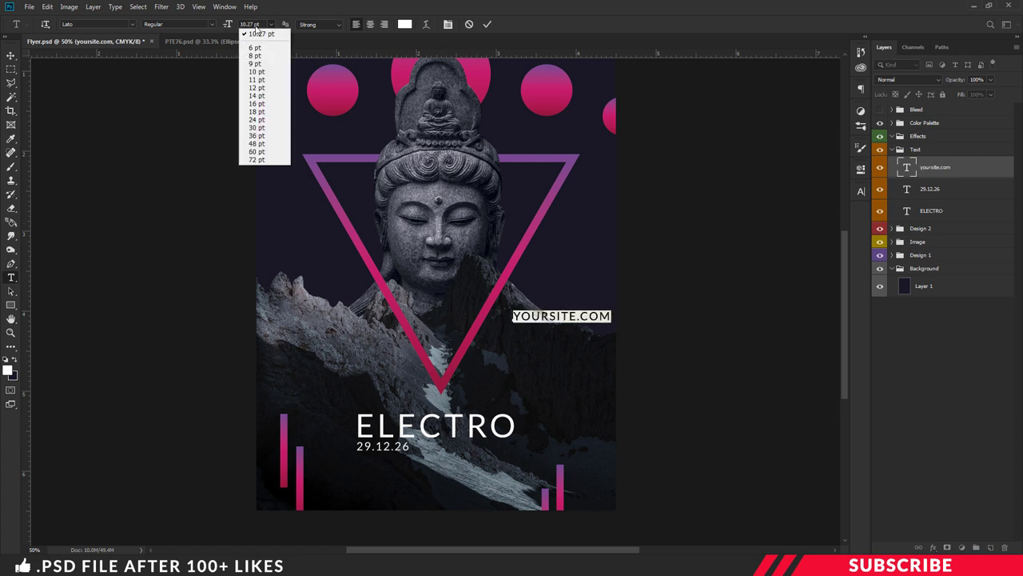
click(254, 24)
text(7)
key(Return)
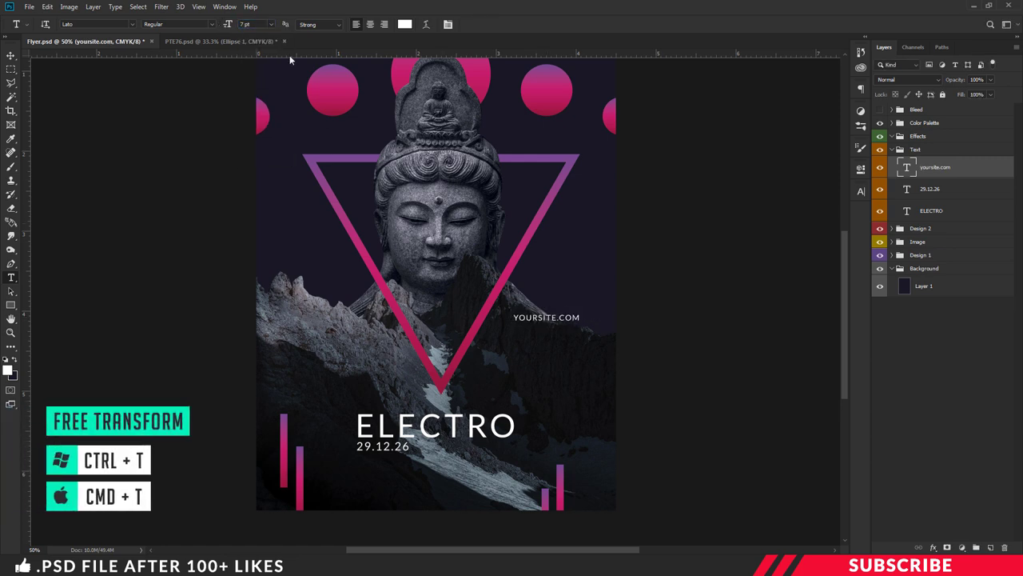
Rotate YOURSITE.COM 90° clockwise and place it along the triangle's right side.
key(ctrl+t)
right_click(561, 317)
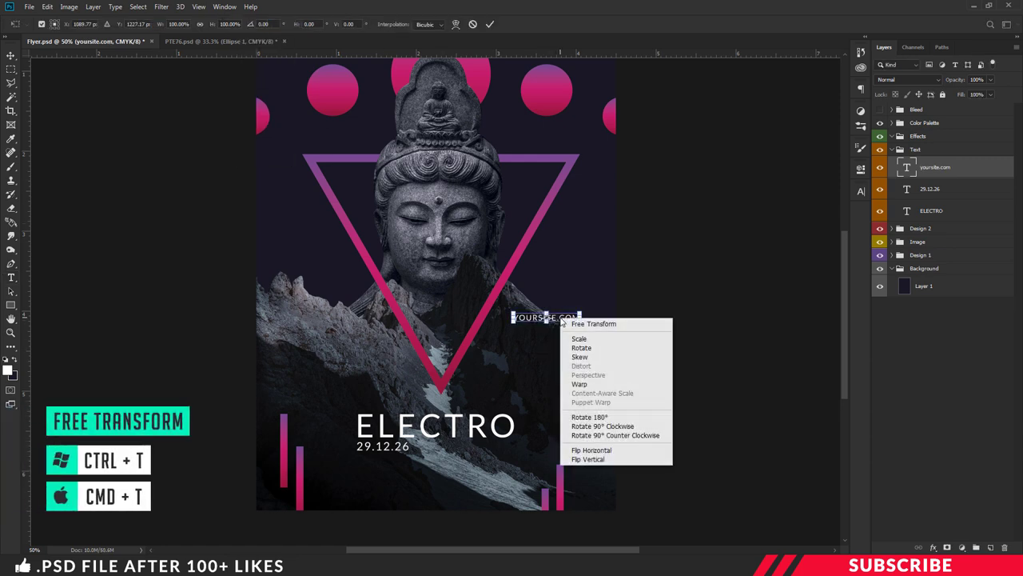
click(595, 430)
key(Return)
drag(582, 304, 629, 205)
scroll(652, 298, up, 1)
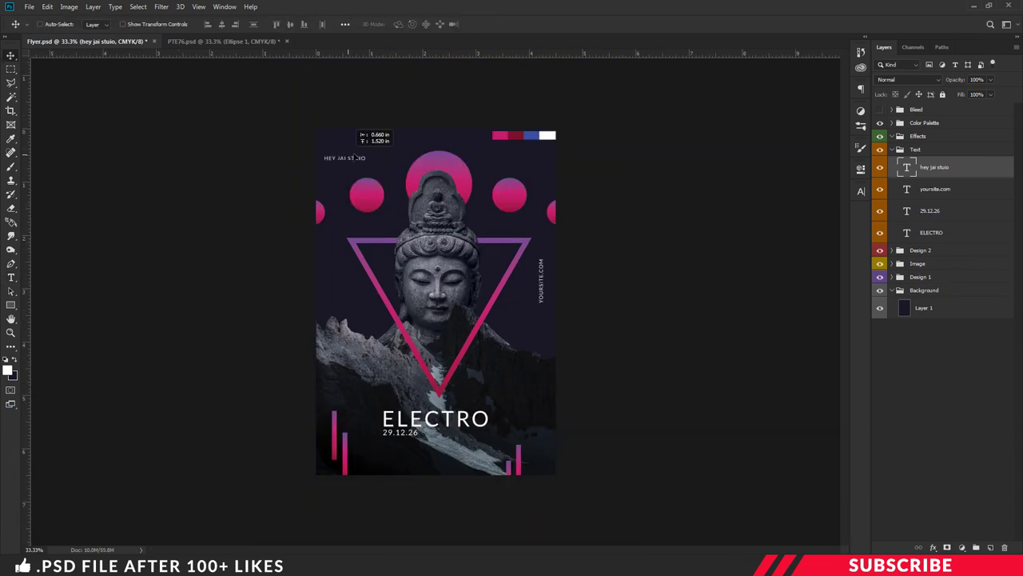
key(ctrl+plus)
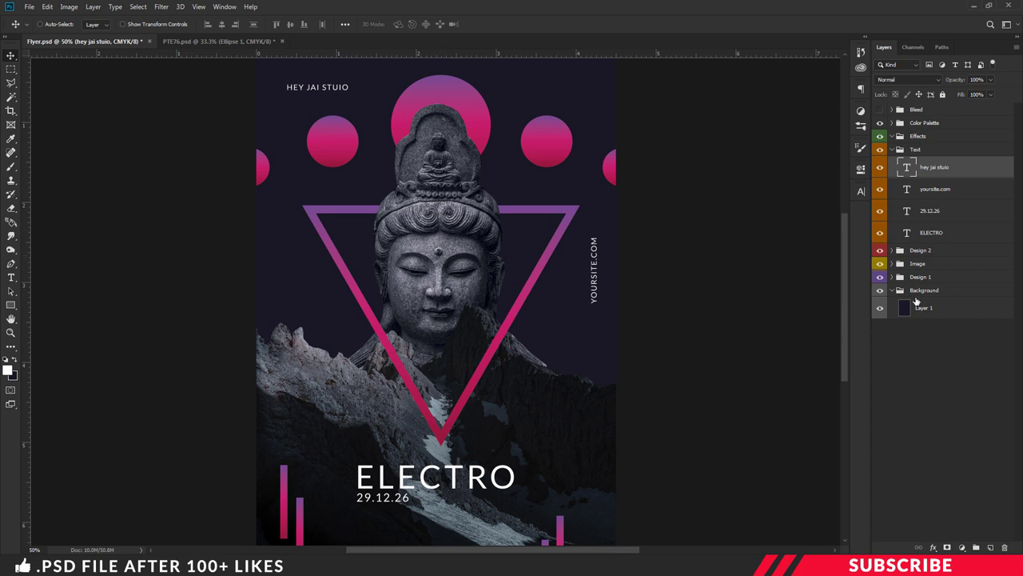
click(929, 293)
click(943, 308)
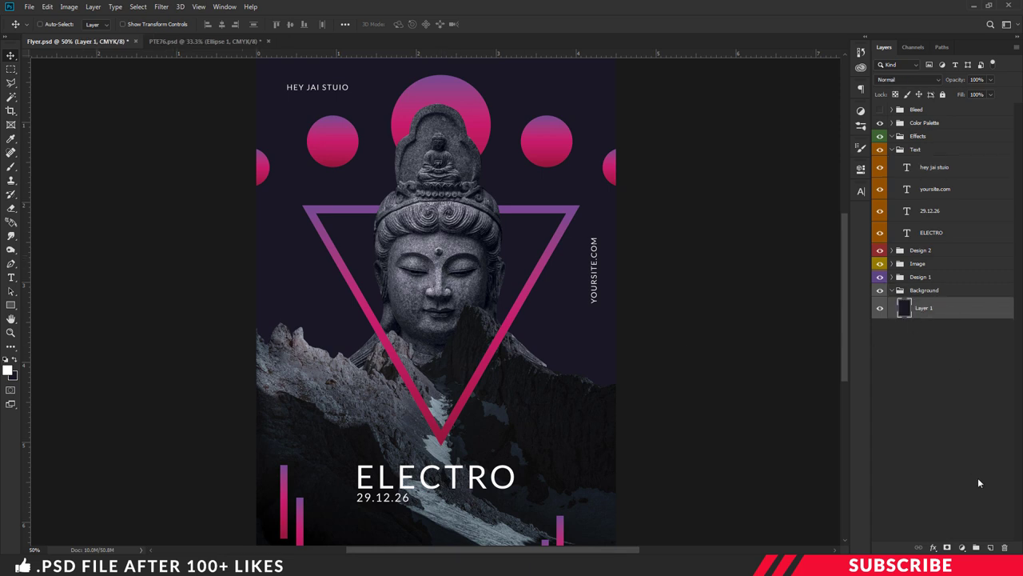
Add a new layer above Layer 1 and sample the pink palette swatch as foreground colour.
click(991, 548)
click(10, 372)
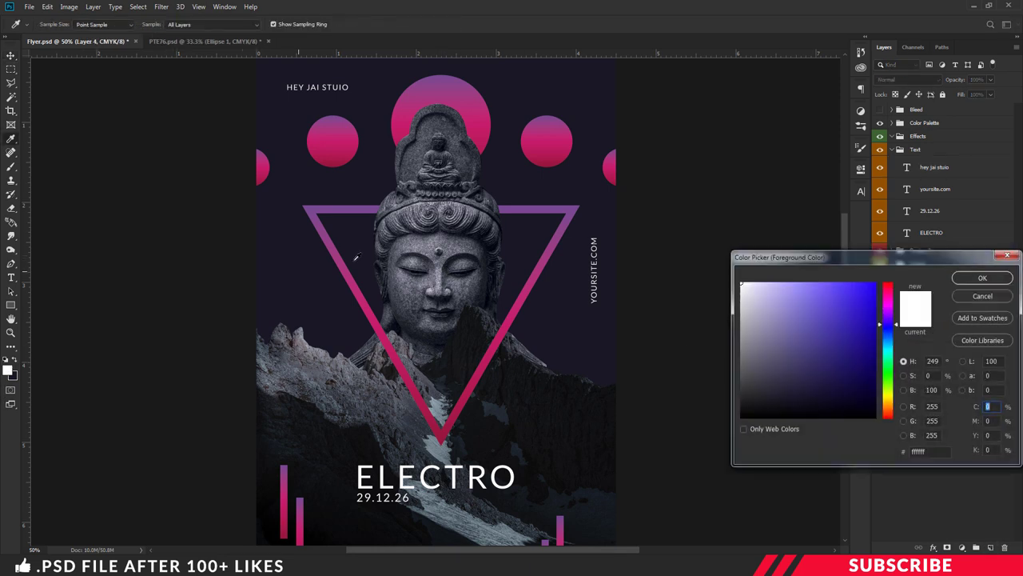
key(ctrl+minus)
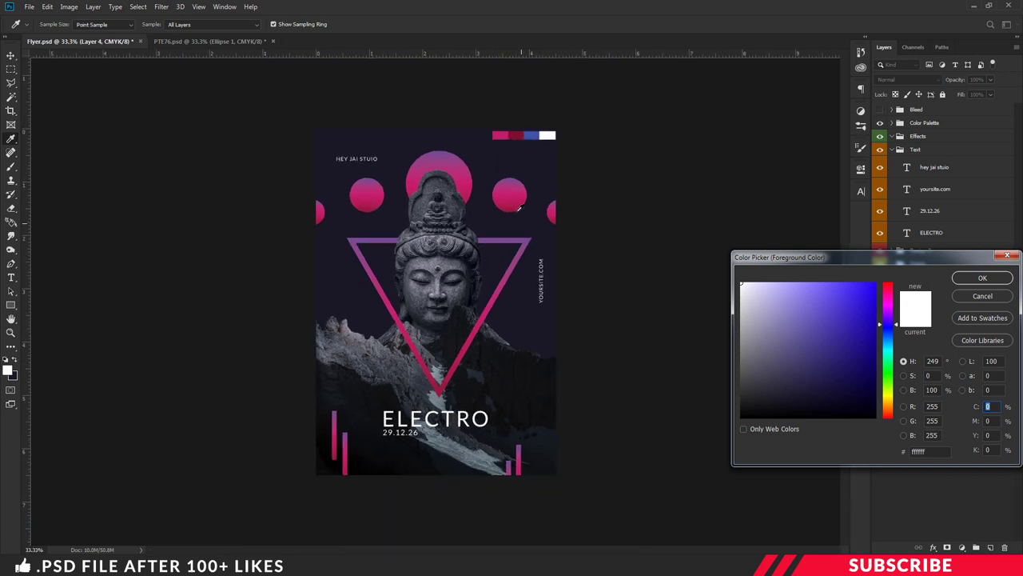
click(500, 134)
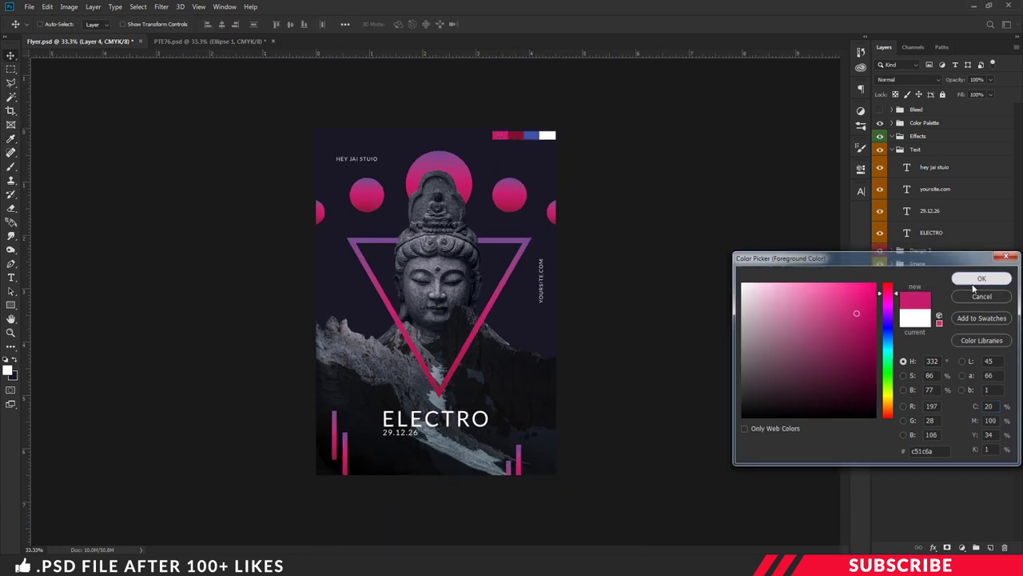
click(980, 279)
key(v)
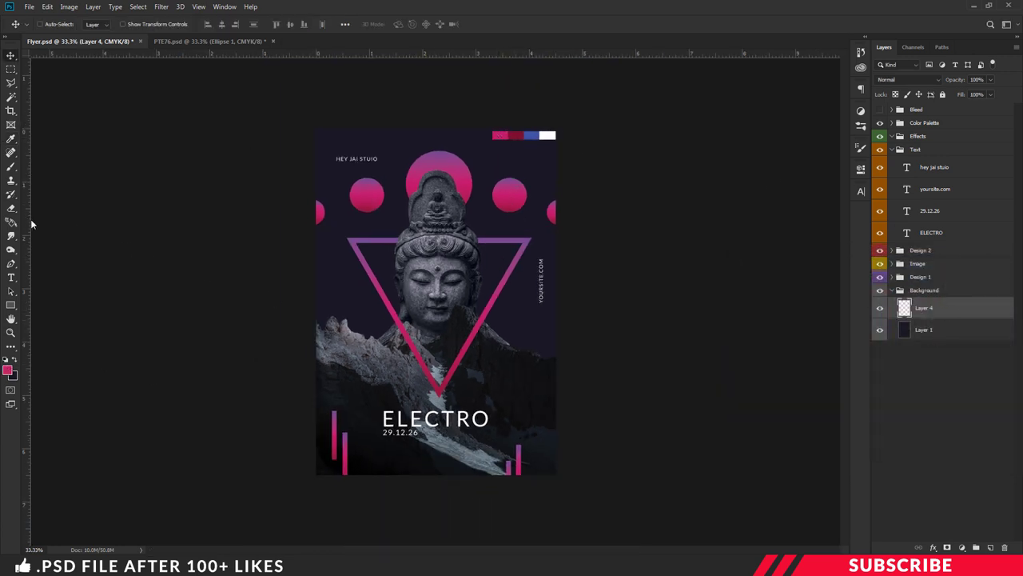
Choose a very large soft round pressure-opacity brush.
key(b)
right_click(16, 171)
click(44, 166)
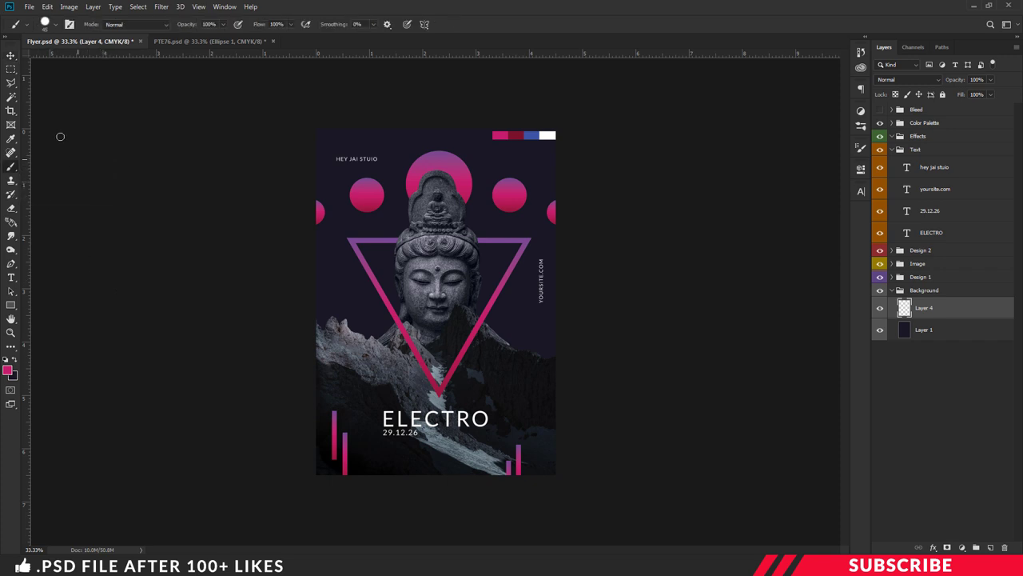
click(53, 26)
click(73, 199)
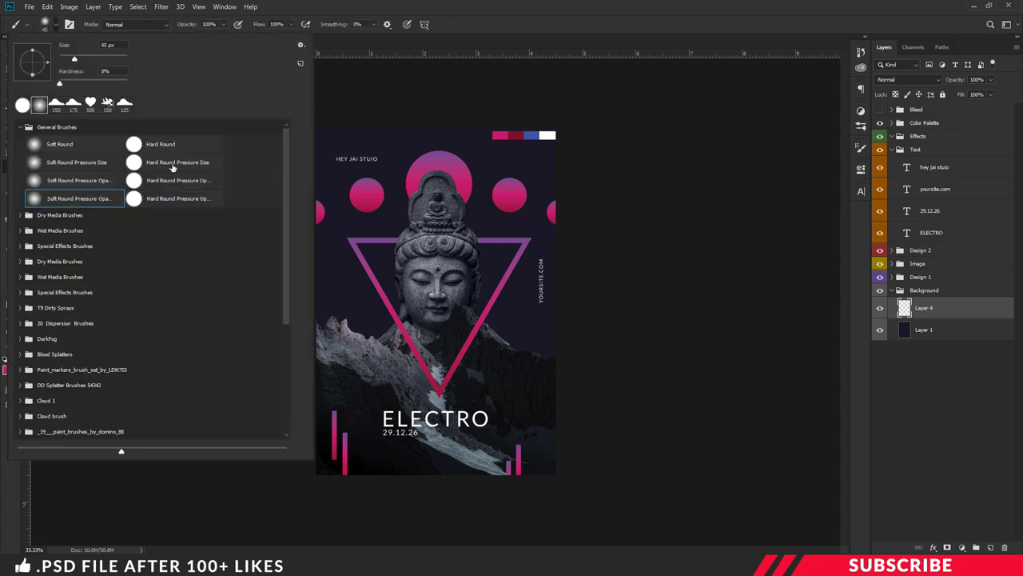
key(Return)
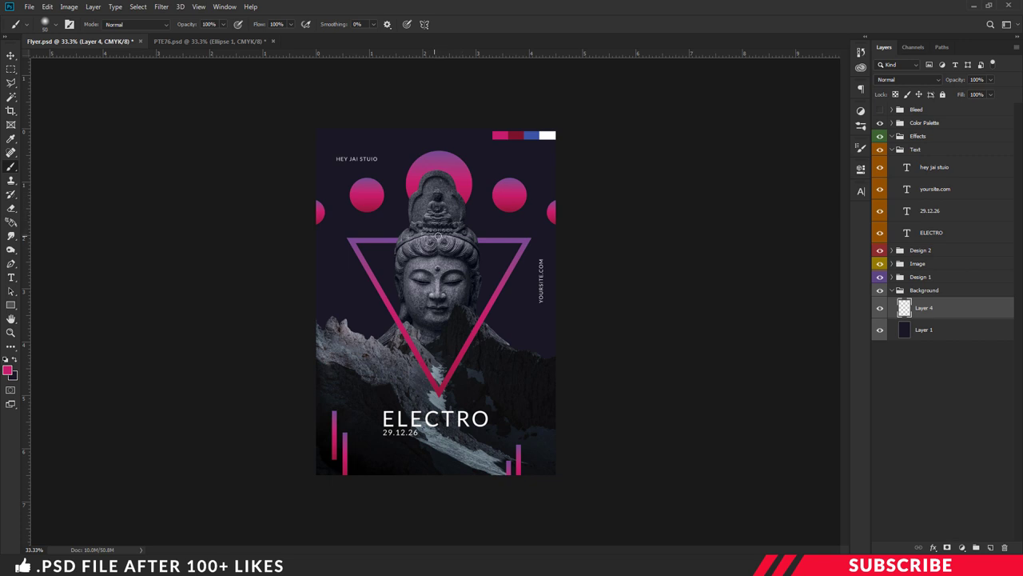
key(bracketright)
key(bracketright)
key(bracketright)
key(bracketright)
key(bracketright)
key(bracketright)
key(bracketright)
key(bracketright)
key(bracketright)
key(bracketright)
key(bracketright)
key(bracketright)
Set Layer 4 to Linear Dodge (Add) and paint a pink glow behind the statue's head.
click(932, 81)
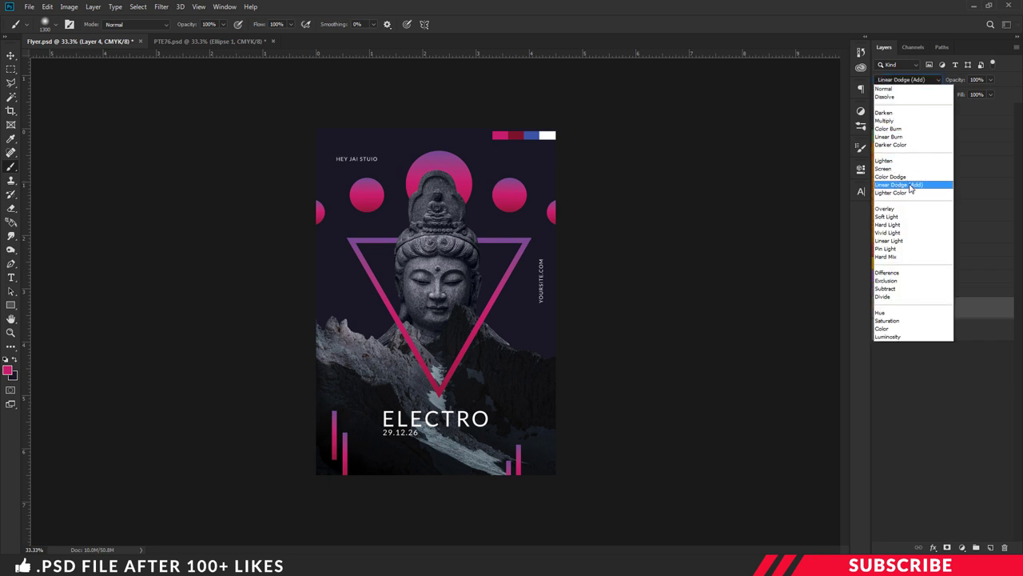
click(913, 186)
click(432, 268)
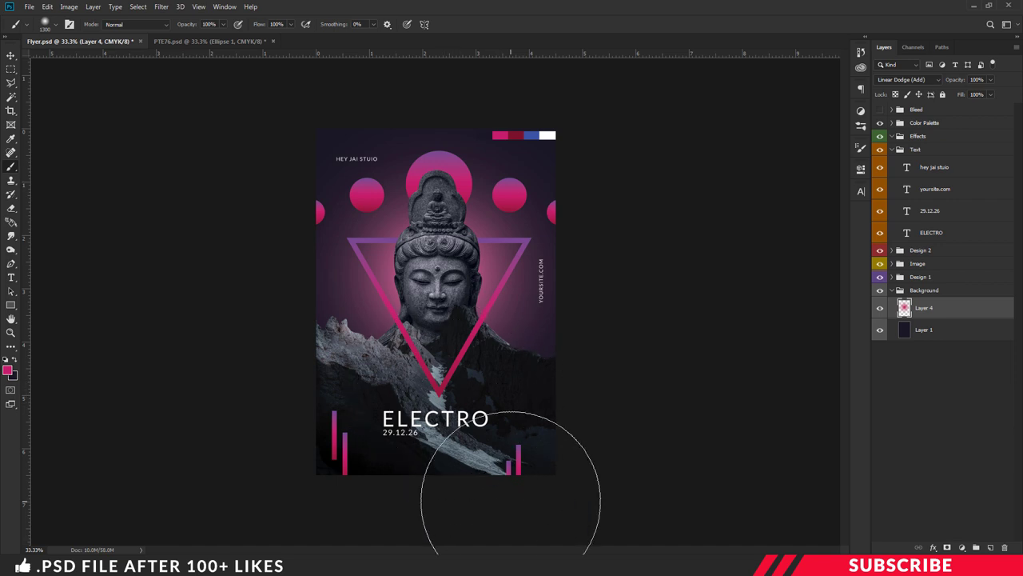
key(ctrl+plus)
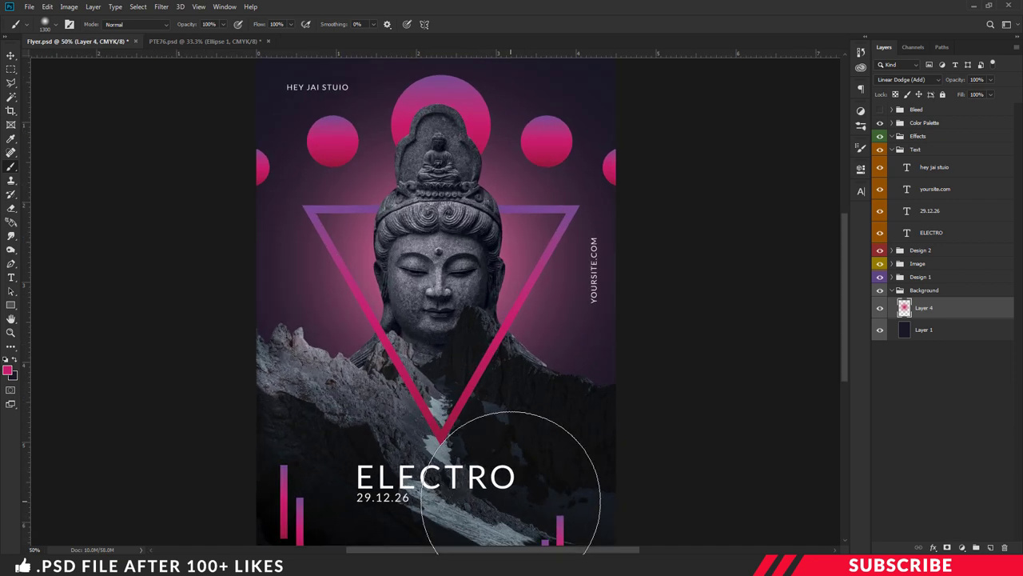
click(11, 56)
Collapse the Background and Text groups and add a Curves adjustment to the Effects group.
key(ctrl+minus)
click(893, 290)
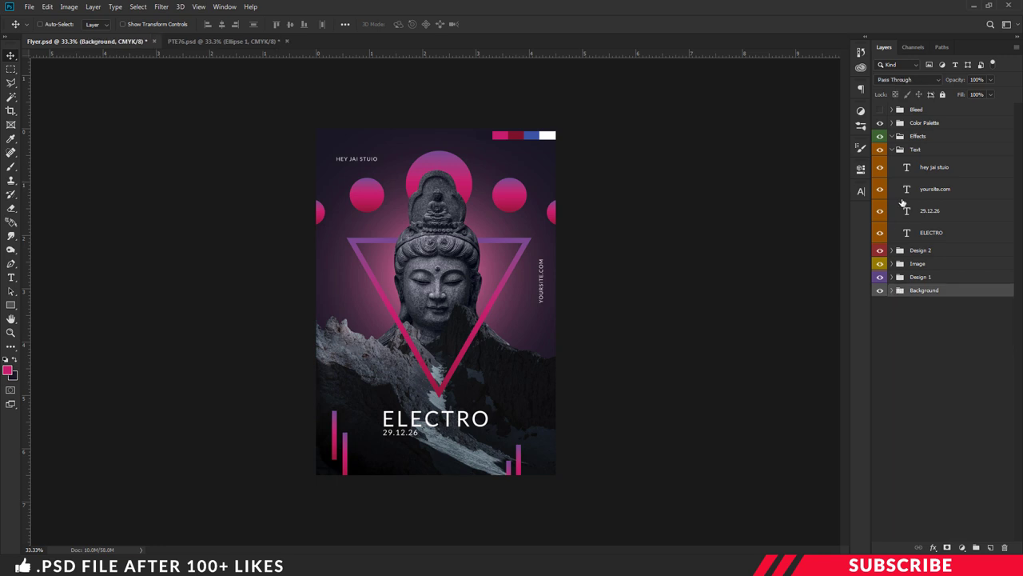
click(892, 149)
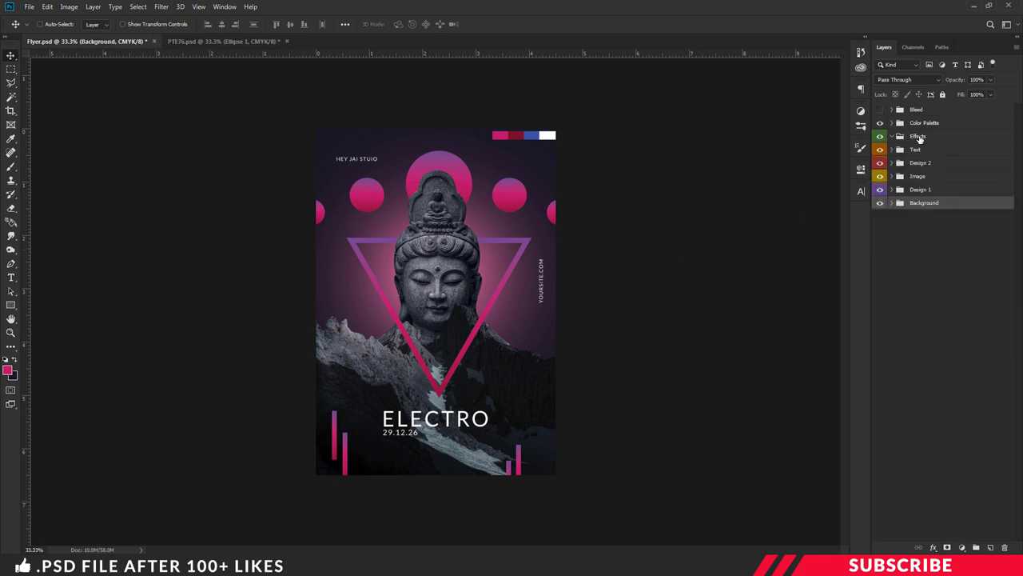
click(919, 137)
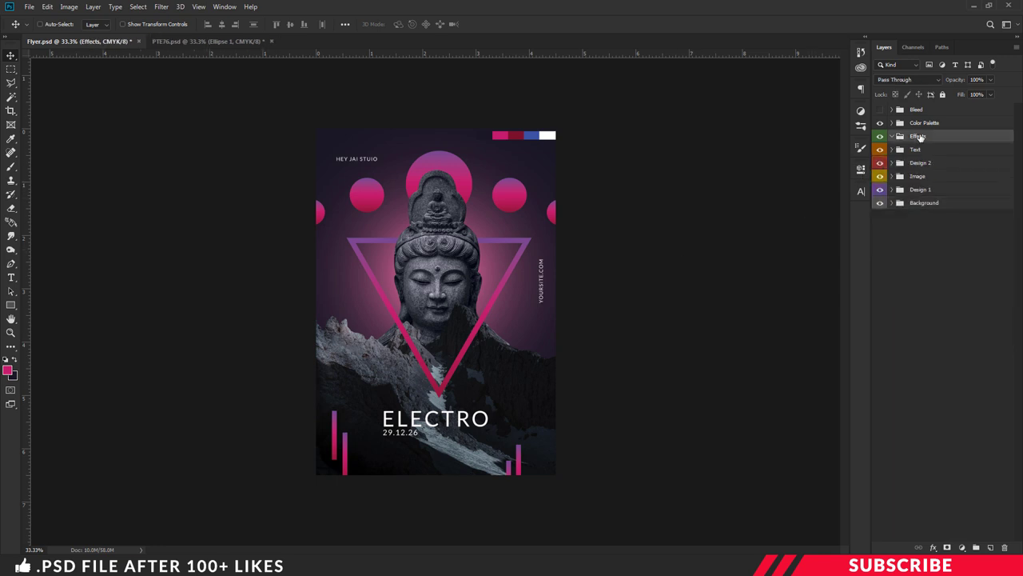
click(964, 547)
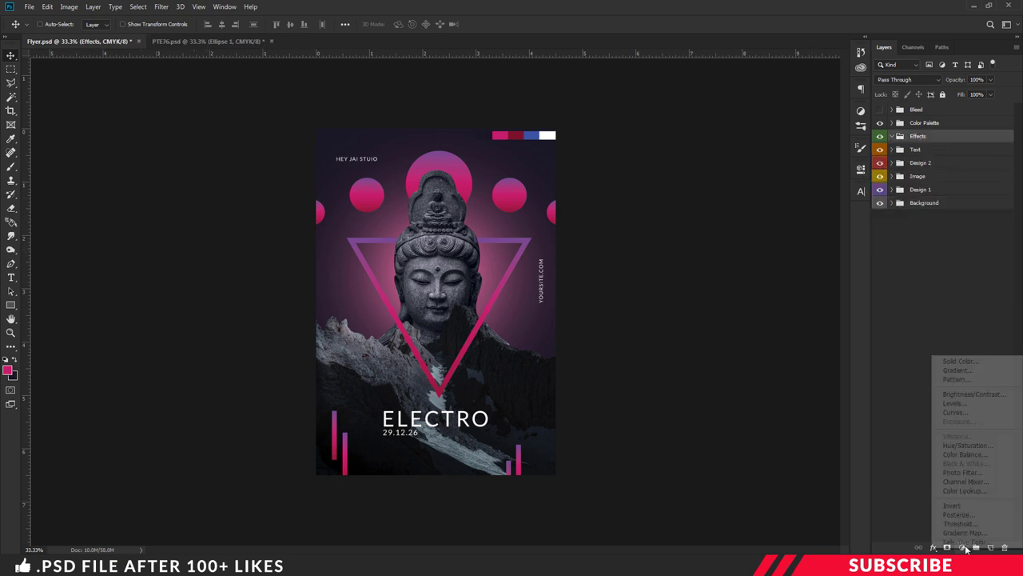
click(964, 414)
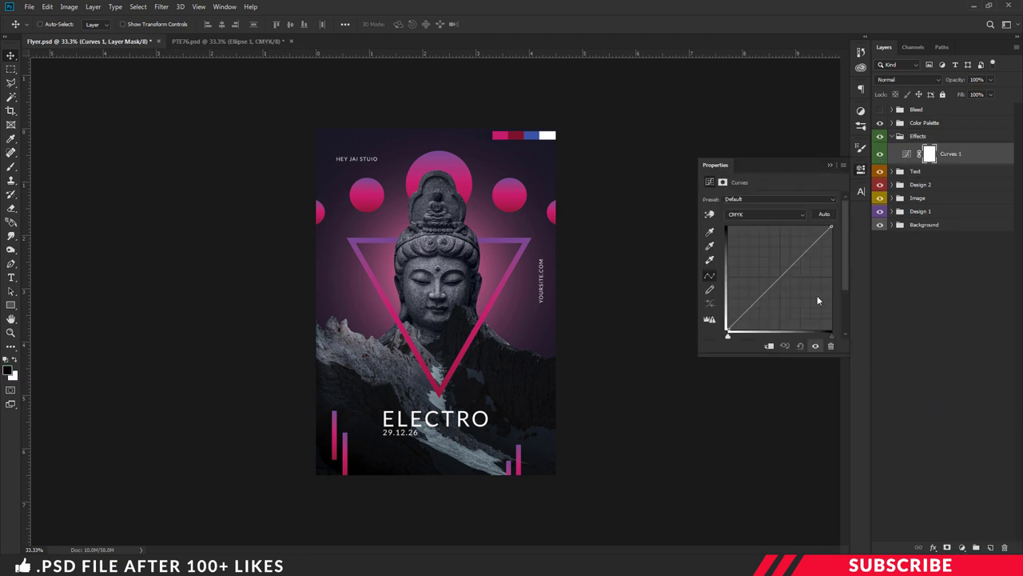
Steepen the Cyan, Magenta and Yellow curves by pulling each top-right point slightly left.
click(766, 214)
click(760, 231)
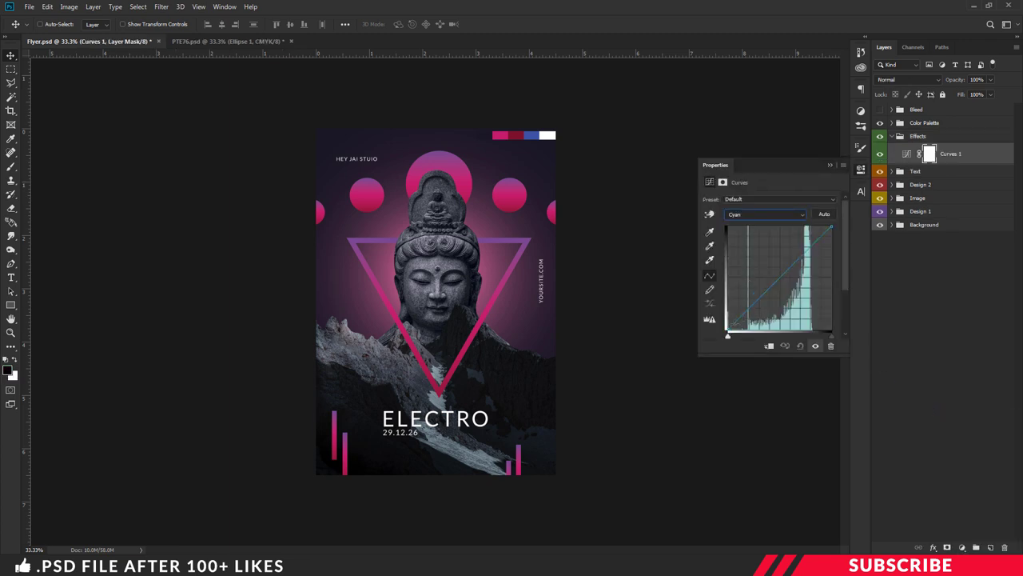
click(728, 328)
drag(831, 227, 824, 226)
click(754, 215)
click(756, 240)
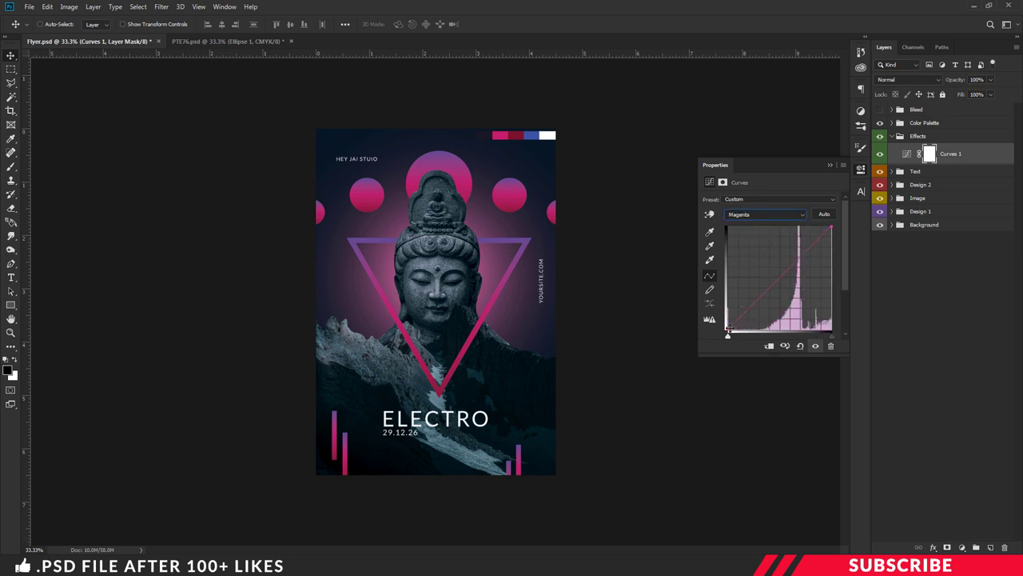
drag(831, 229, 823, 226)
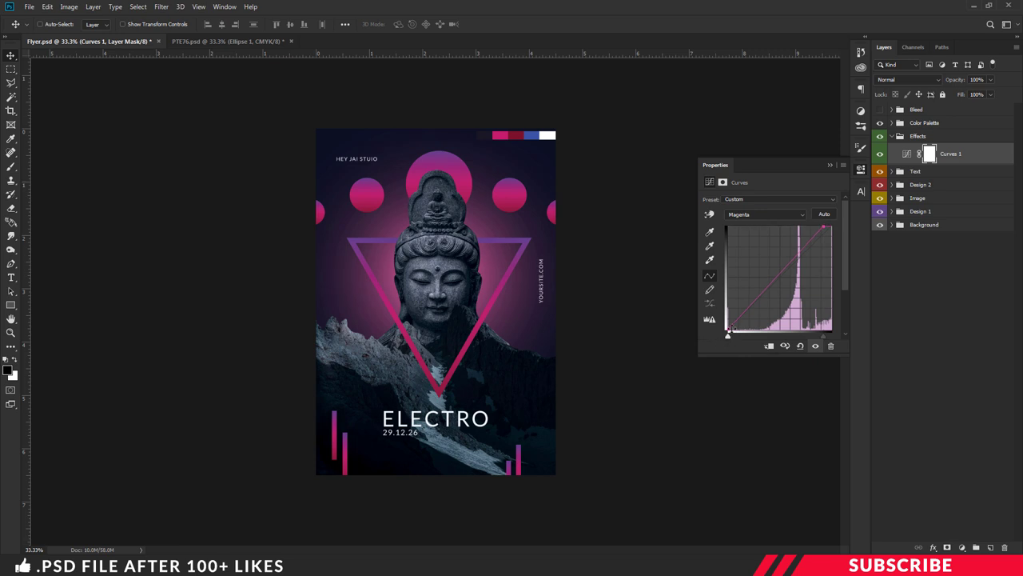
click(786, 213)
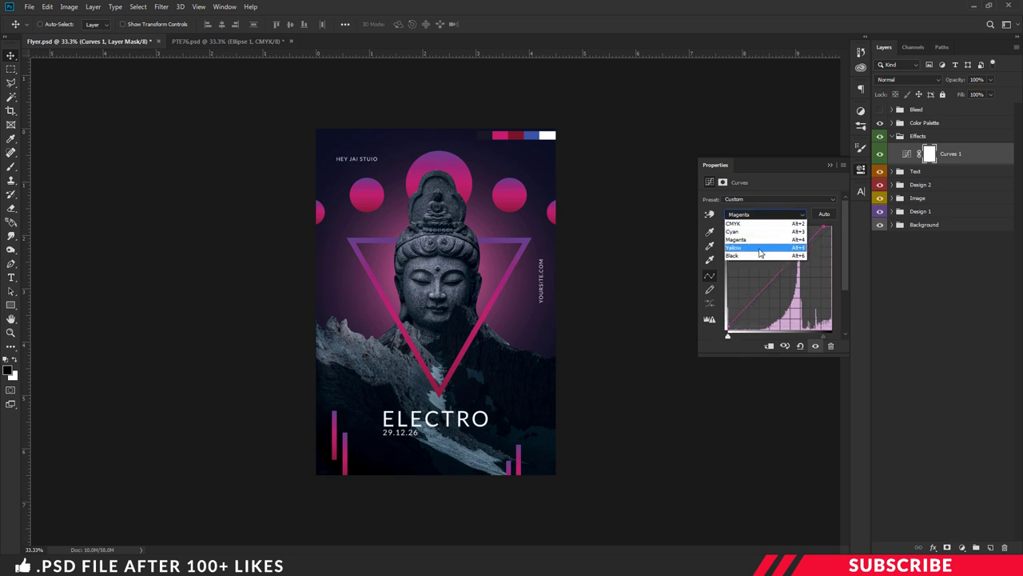
click(757, 249)
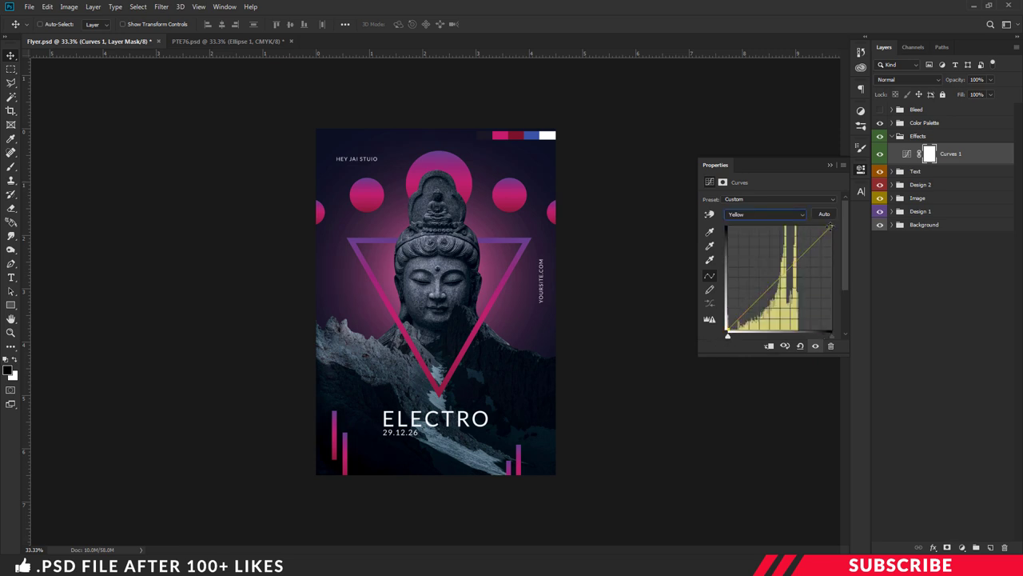
mouse_move(831, 227)
mouse_down()
mouse_move(799, 227)
mouse_move(824, 226)
mouse_up()
click(853, 189)
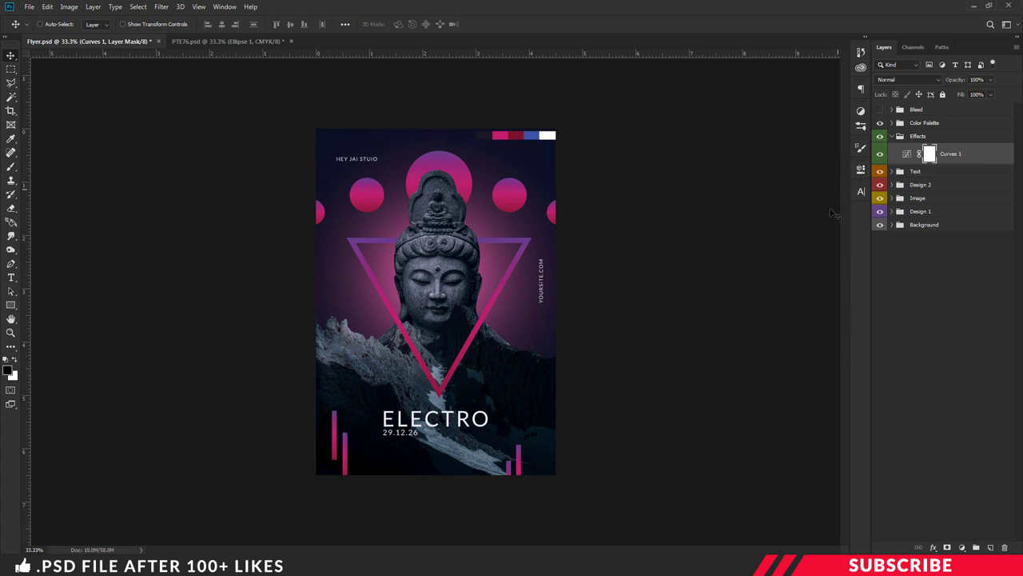
Add a Gradient Map adjustment using the blue-to-pink gradient preset.
click(963, 549)
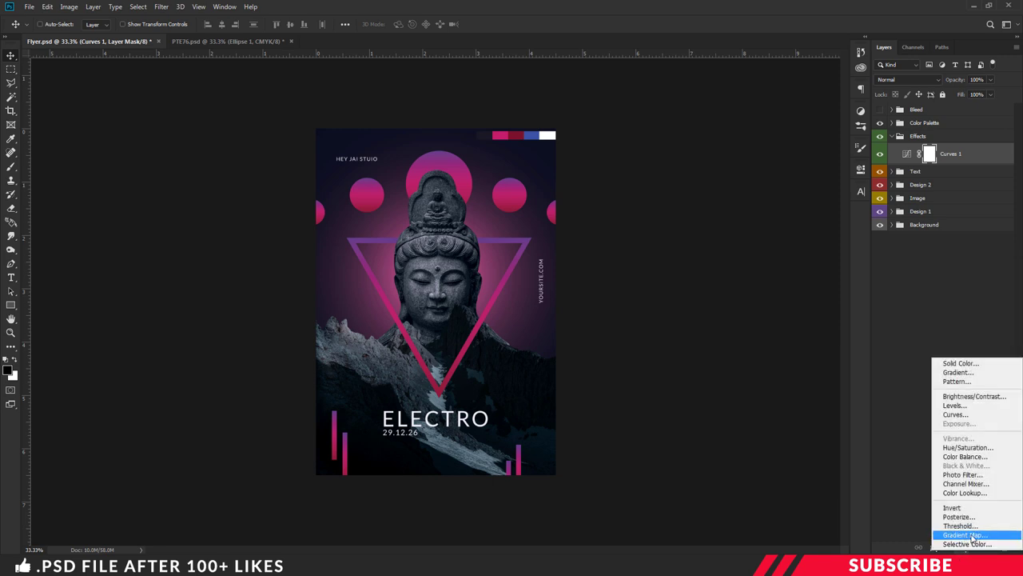
click(967, 535)
click(755, 202)
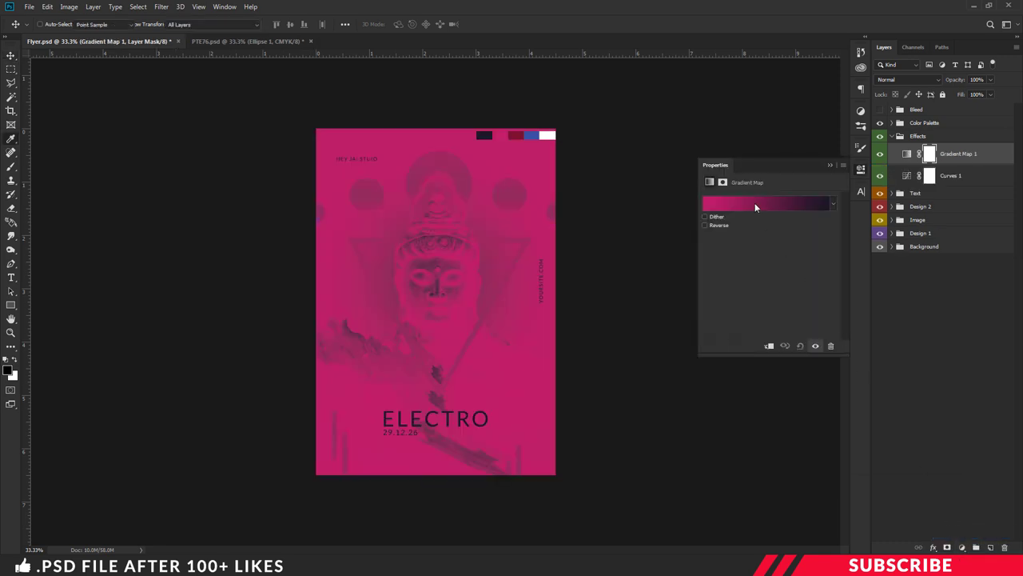
drag(912, 183, 897, 319)
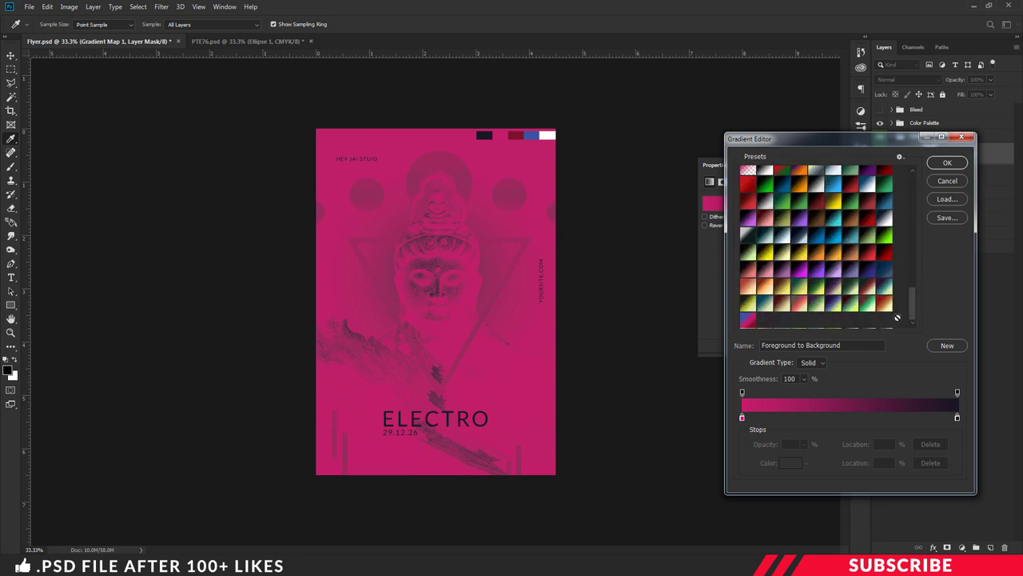
click(750, 322)
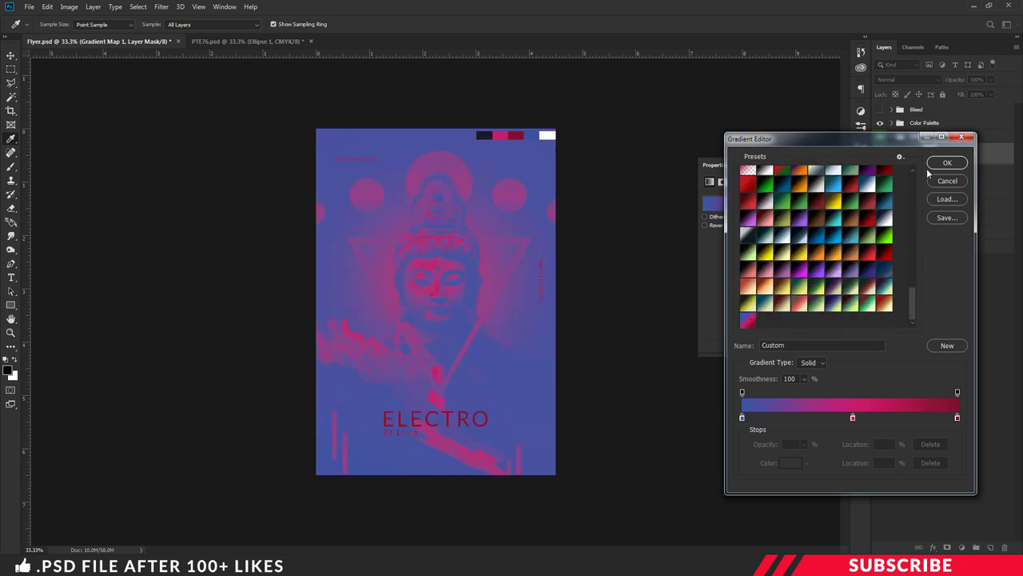
click(946, 162)
click(861, 170)
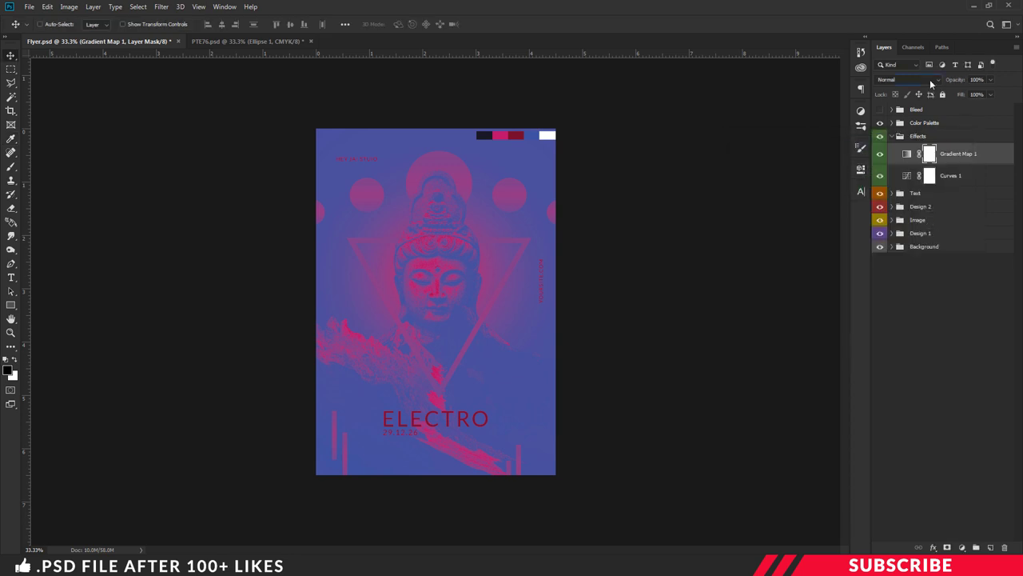
Set the Gradient Map to Overlay at 40% opacity and hide the Color Palette swatches.
click(931, 82)
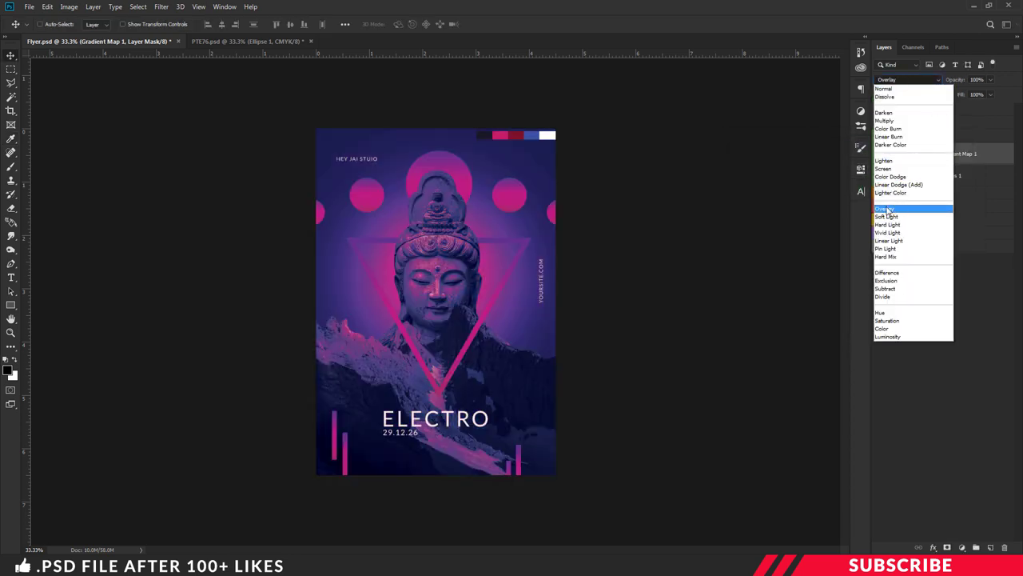
click(889, 209)
click(954, 78)
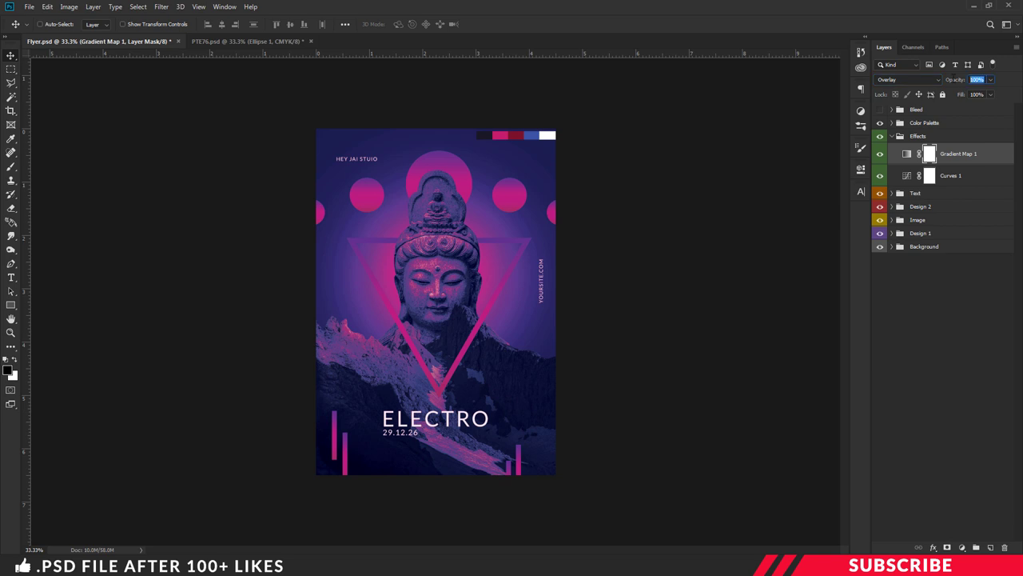
text(40)
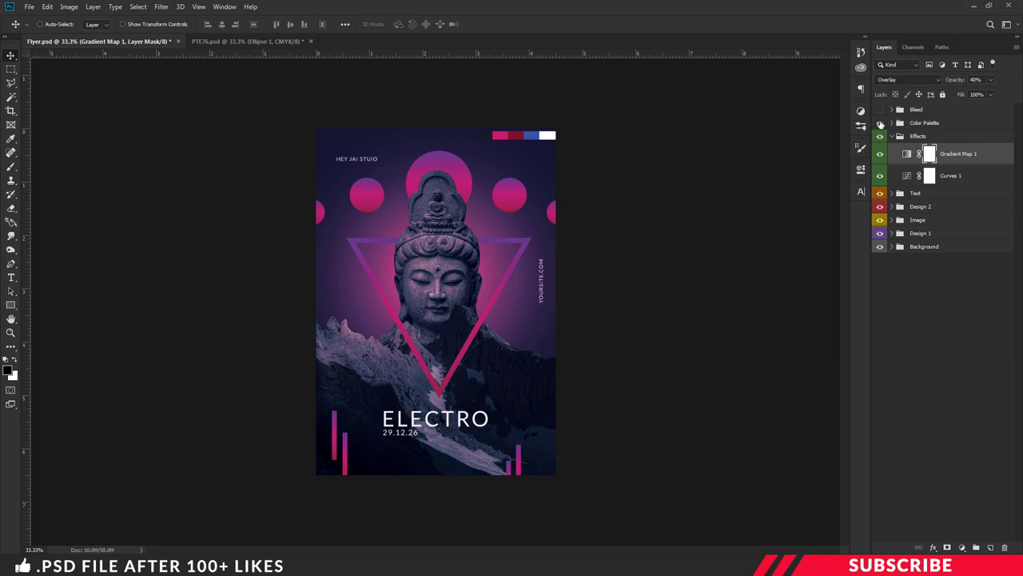
click(880, 123)
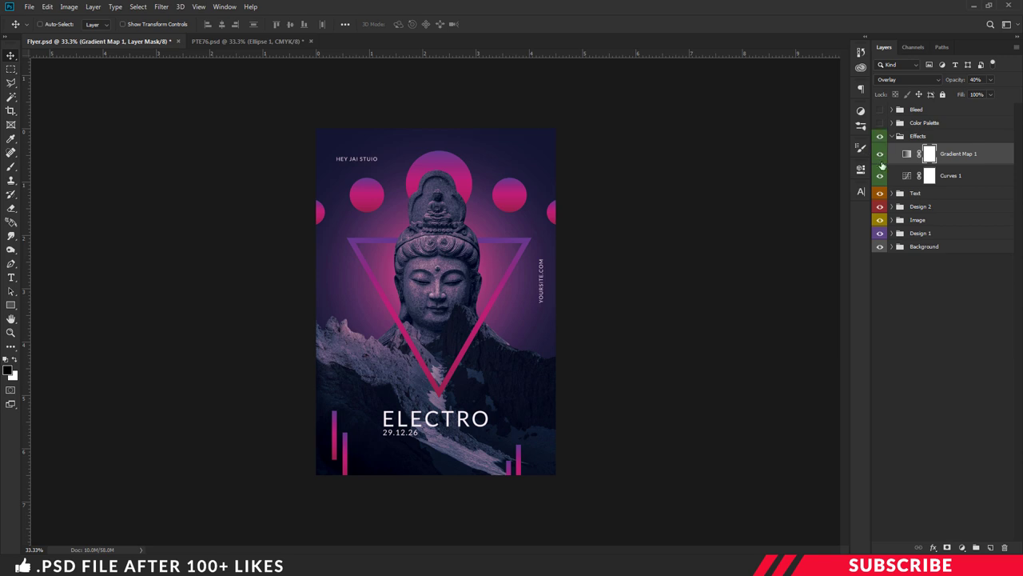
Save the flyer via Save As as Flyer in Photoshop format, then zoom in.
click(30, 7)
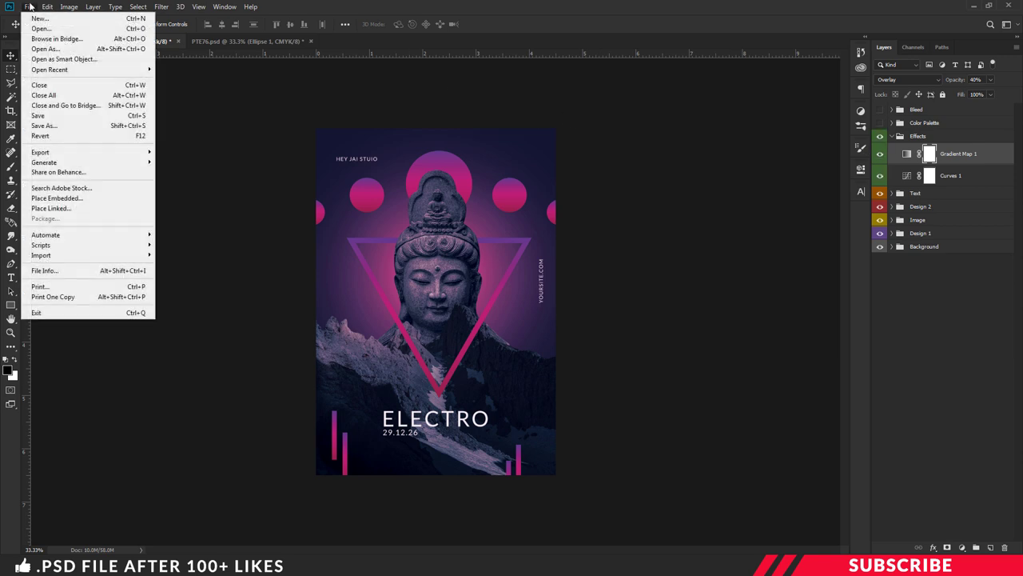
click(49, 126)
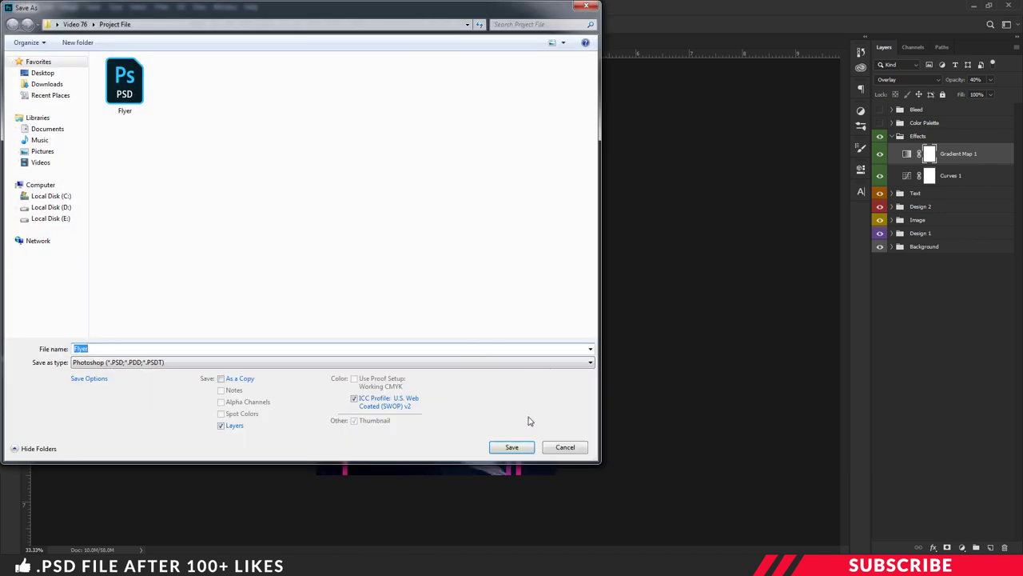
click(514, 363)
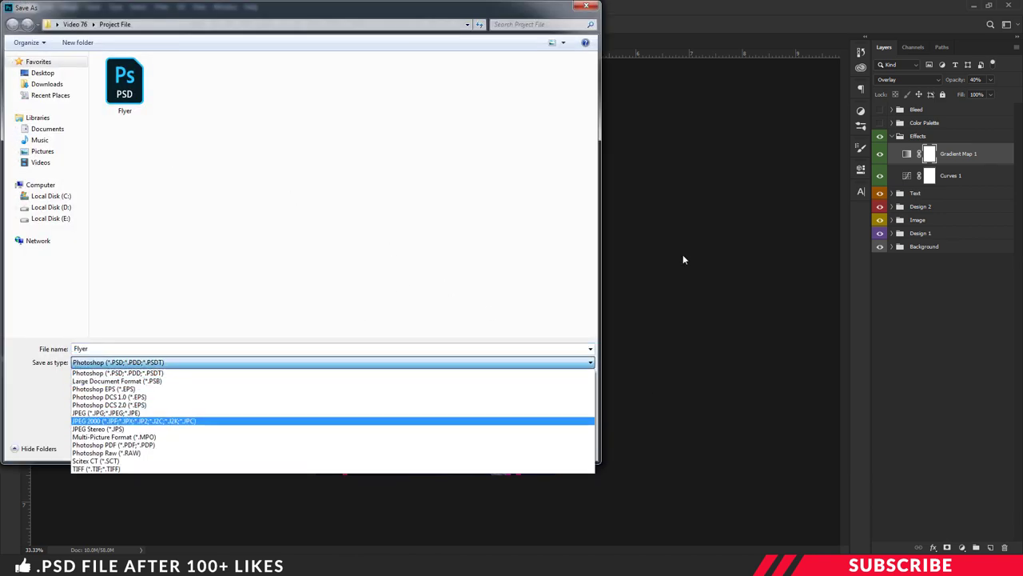
key(Escape)
key(Escape)
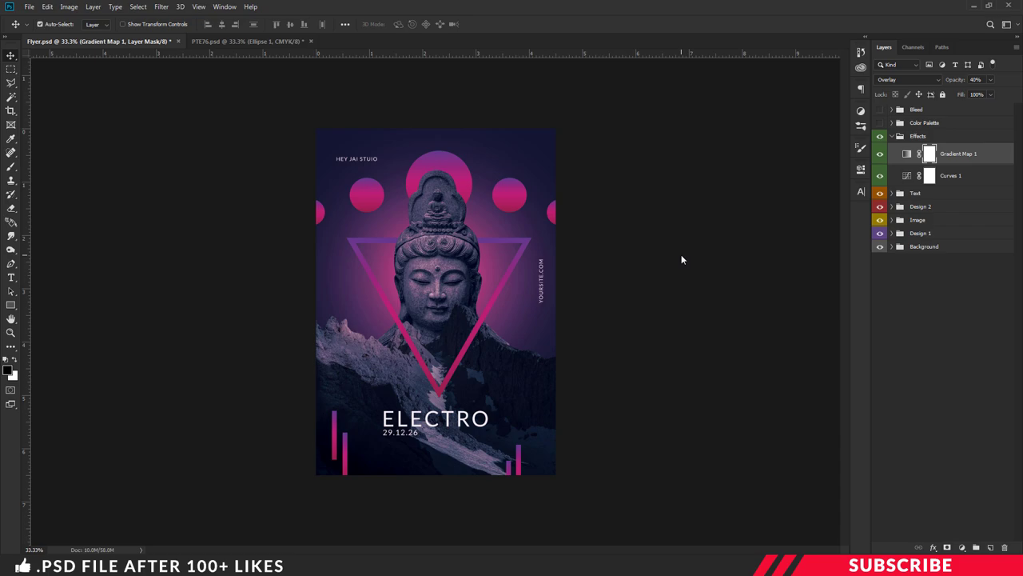
key(ctrl+plus)
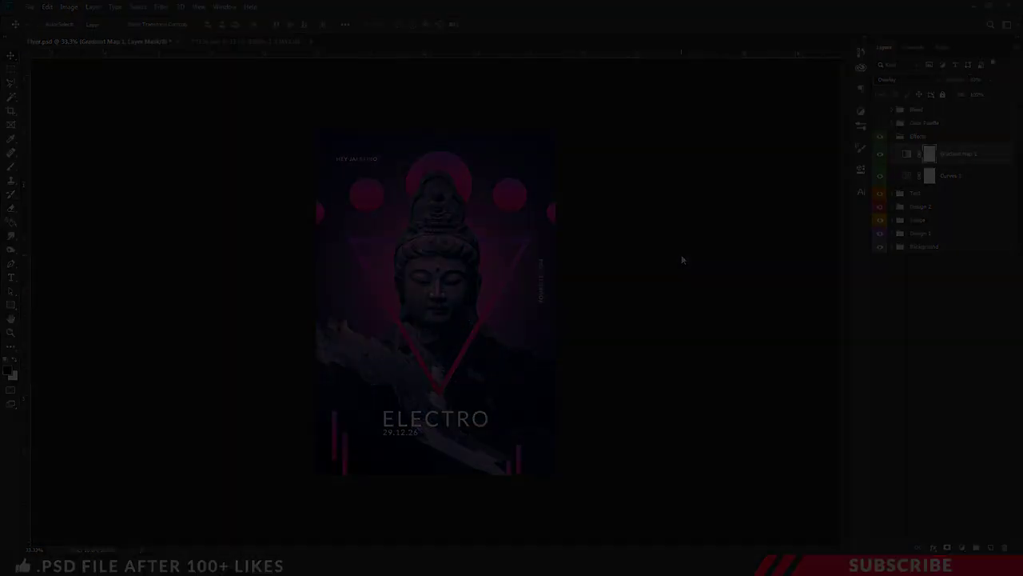